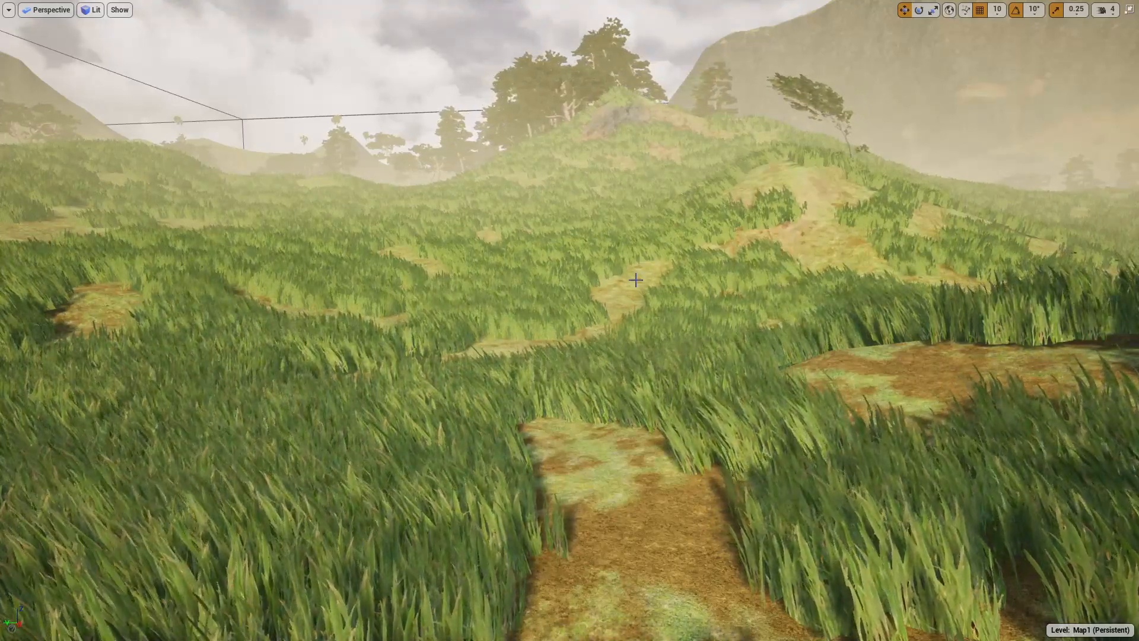
# Look over the grassy hillside in the full-size viewport, then restore the full editor layout.
pyautogui.moveTo(634, 281); pyautogui.dragTo(605, 239, button='right')
pyautogui.press('w')
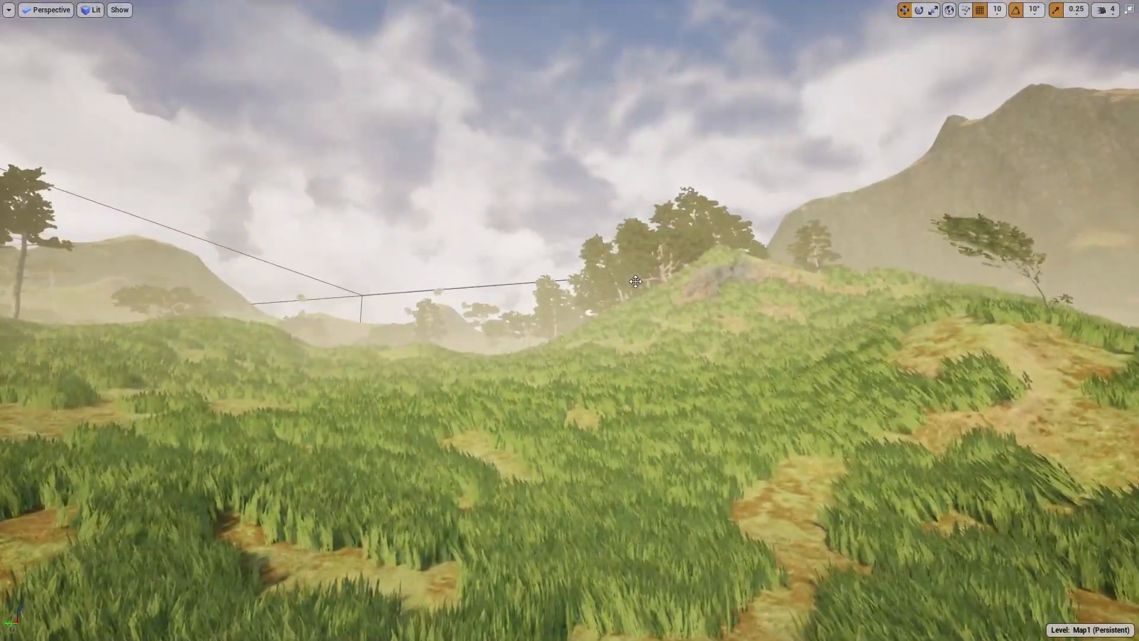
pyautogui.press('w')
pyautogui.moveTo(637, 285); pyautogui.dragTo(643, 421, button='right')
pyautogui.press('F11')
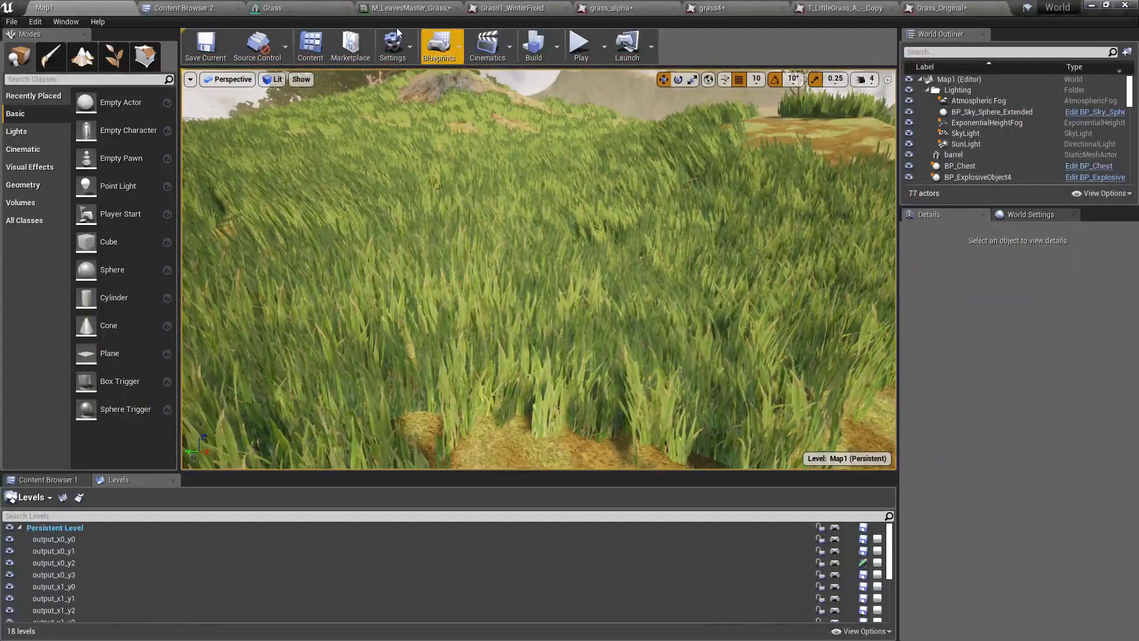
# Open the GT_1 grass type from the Foliage folder and turn off Cast Dynamic Shadow for its grass variety.
pyautogui.click(320, 6)
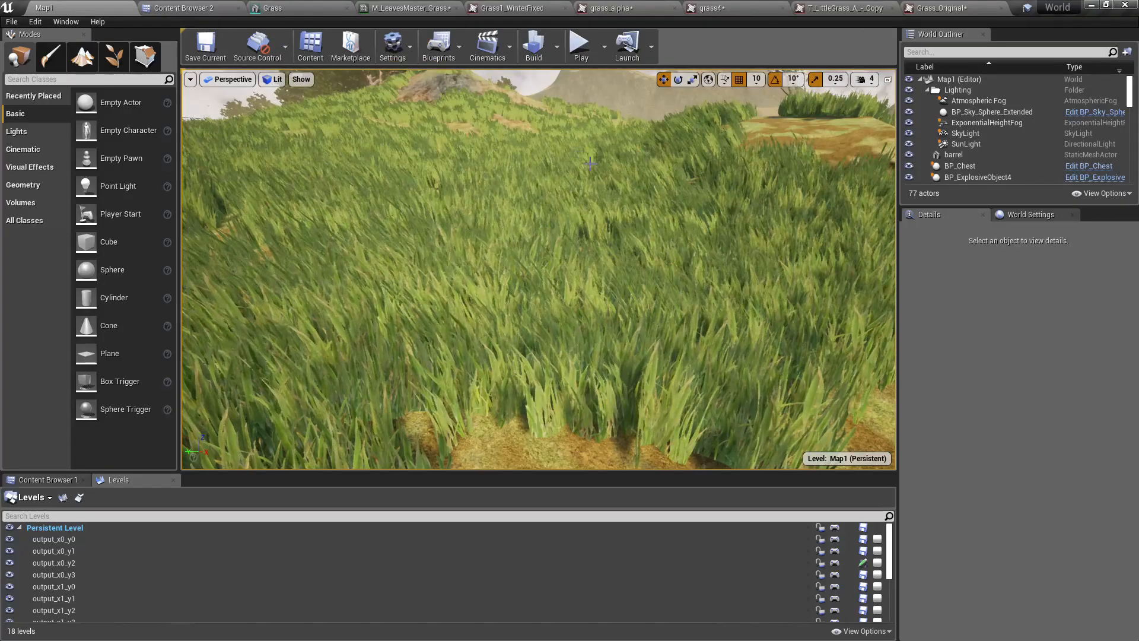
pyautogui.click(227, 6)
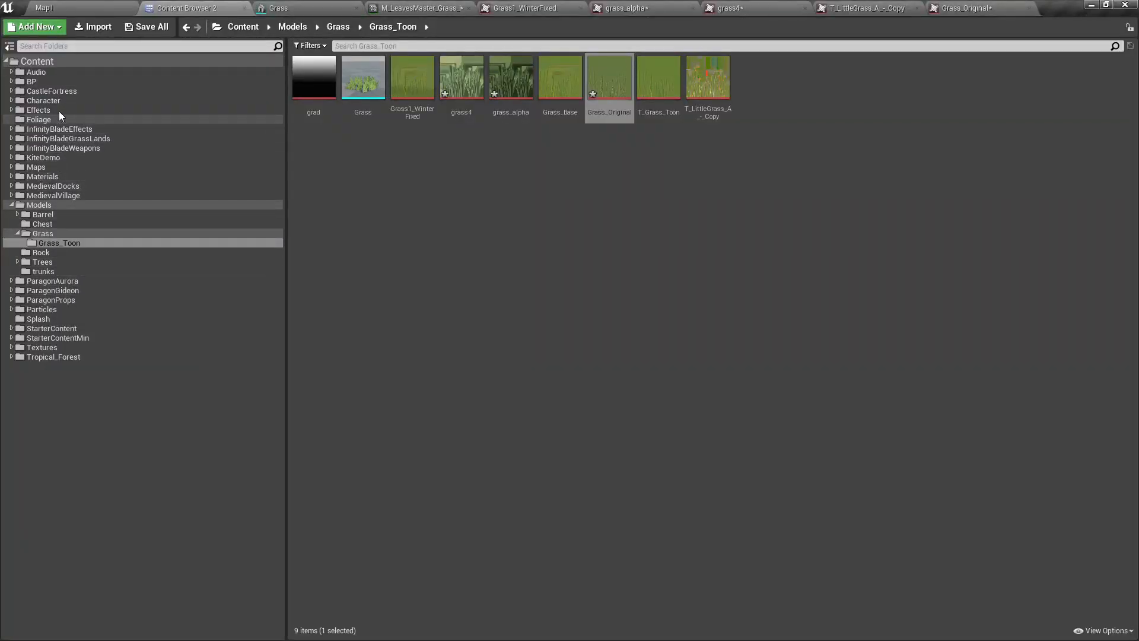
pyautogui.click(38, 119)
pyautogui.doubleClick(315, 88)
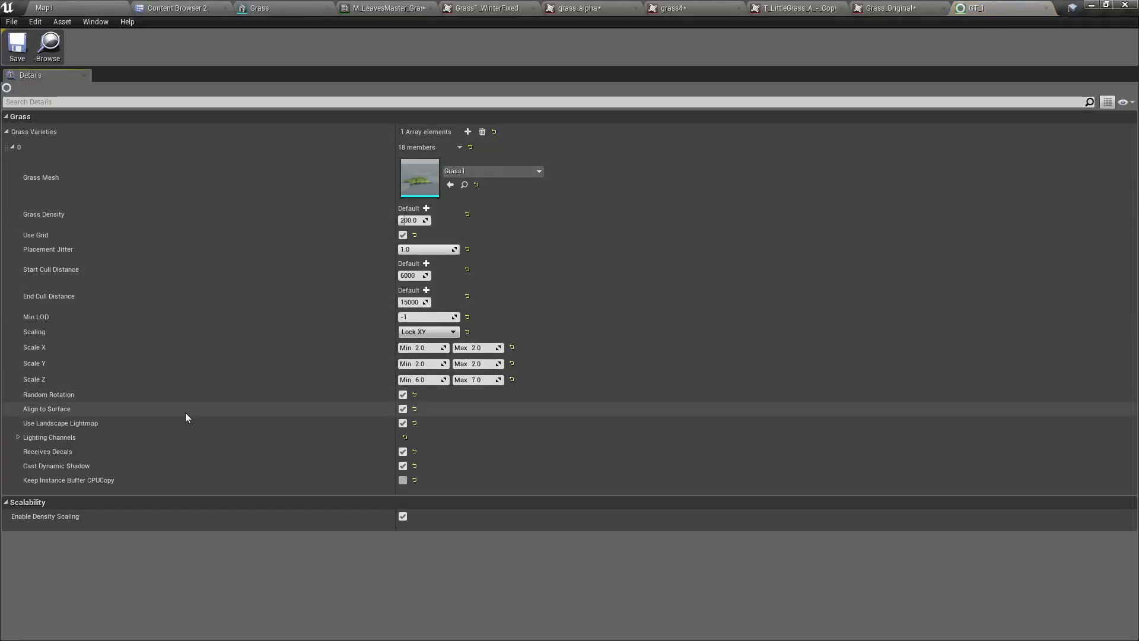
pyautogui.click(403, 466)
# Return to Map1 and inspect the landscape grass up close with dynamic shadows turned off.
pyautogui.click(112, 7)
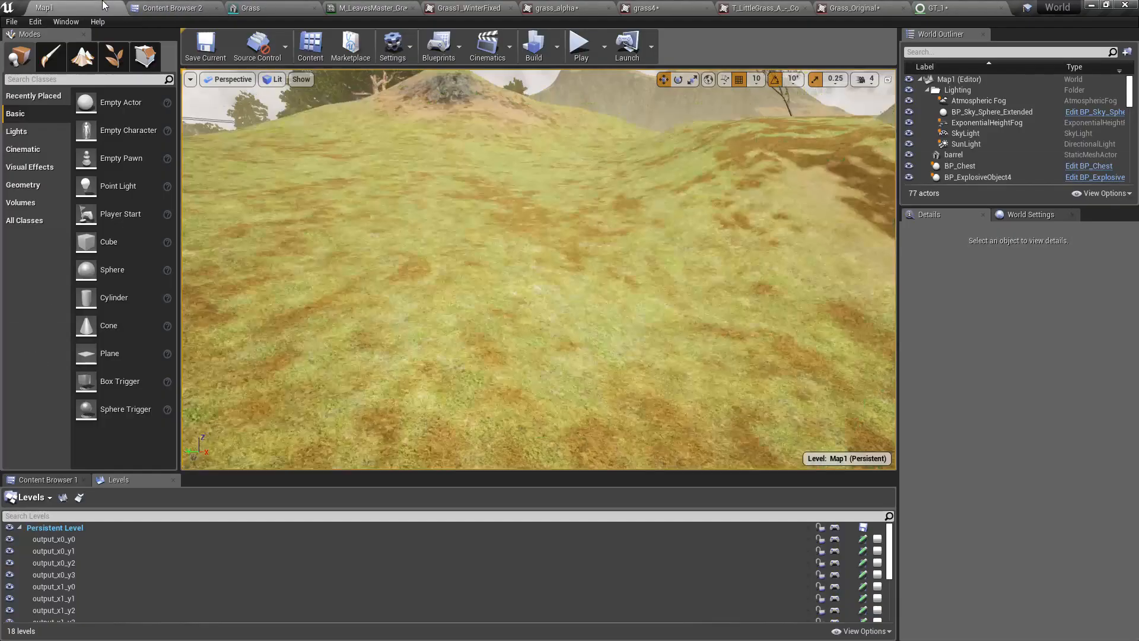
pyautogui.moveTo(538, 269); pyautogui.dragTo(516, 332, button='right')
pyautogui.press('s')
pyautogui.press('w')
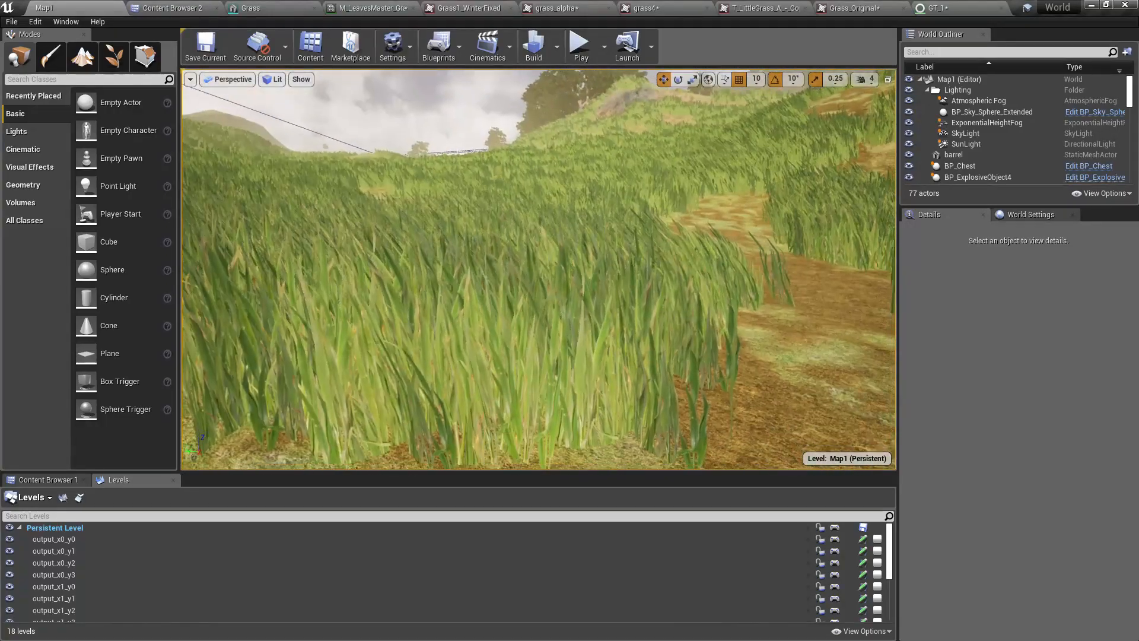
pyautogui.moveTo(534, 285); pyautogui.dragTo(519, 264, button='right')
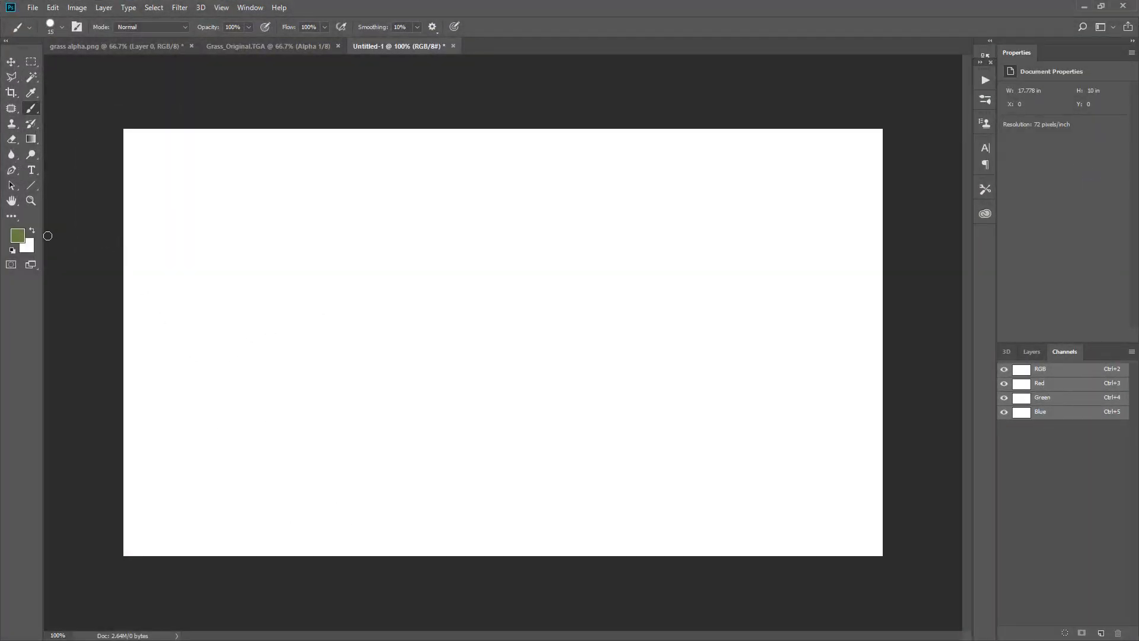
# Switch to Photoshop and paint a straight horizontal ground line low on the blank canvas in dark grey #373737.
pyautogui.click(16, 238)
pyautogui.moveTo(308, 455); pyautogui.dragTo(142, 482)
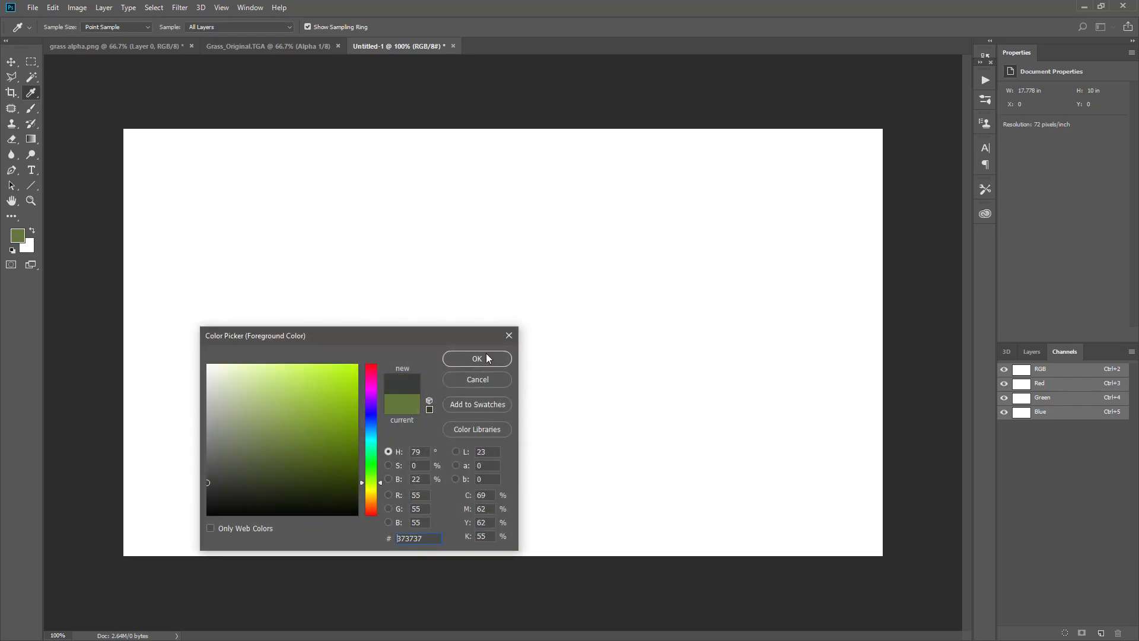
pyautogui.click(477, 359)
pyautogui.press('b')
pyautogui.keyDown('shift'); pyautogui.moveTo(333, 517); pyautogui.dragTo(715, 507); pyautogui.keyUp('shift')
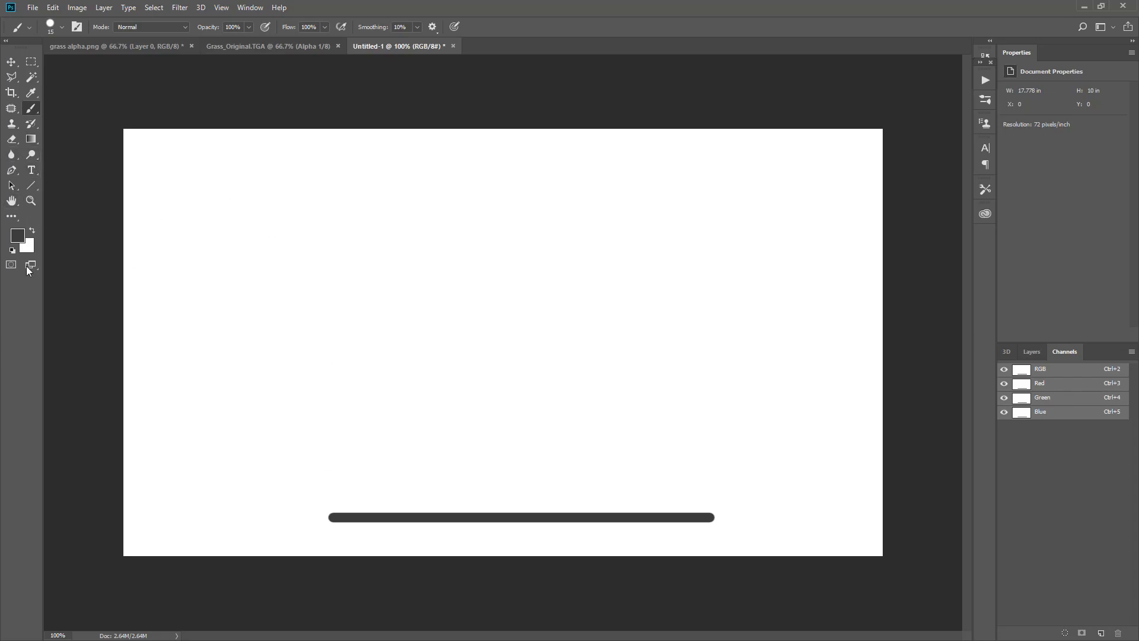
# Change the foreground colour to green and paint a grass blade slanting up to the right from the ground line.
pyautogui.click(19, 237)
pyautogui.moveTo(296, 413); pyautogui.dragTo(373, 425)
pyautogui.click(465, 359)
pyautogui.moveTo(452, 516)
pyautogui.mouseDown()
pyautogui.moveTo(476, 475)
pyautogui.moveTo(551, 426)
pyautogui.moveTo(557, 405)
pyautogui.mouseUp()
pyautogui.hotkey('ctrl', 'z')
pyautogui.moveTo(474, 509); pyautogui.dragTo(527, 403)
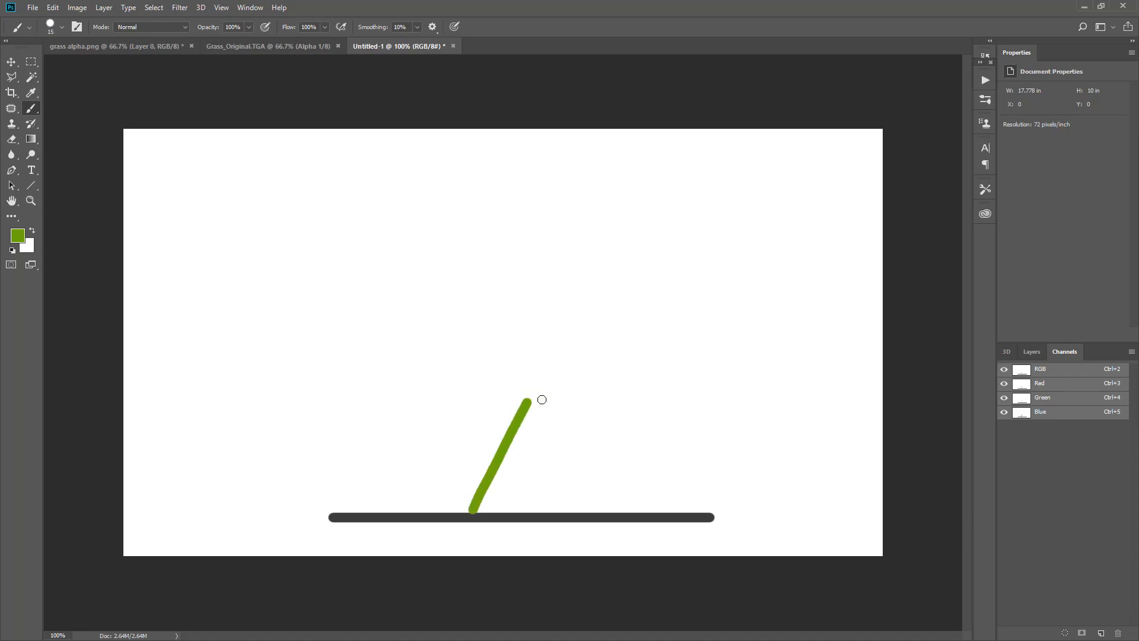
# Change the foreground colour to bright red and paint an arrow pointing down to the right at the grass blade.
pyautogui.click(18, 235)
pyautogui.moveTo(378, 405); pyautogui.dragTo(379, 371)
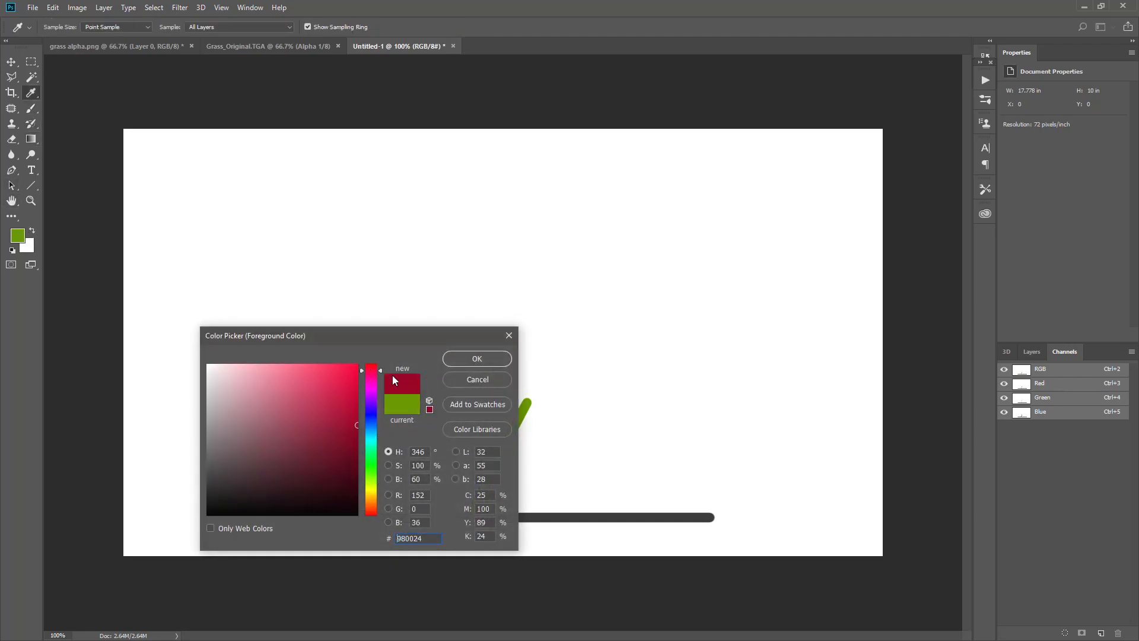
pyautogui.click(467, 357)
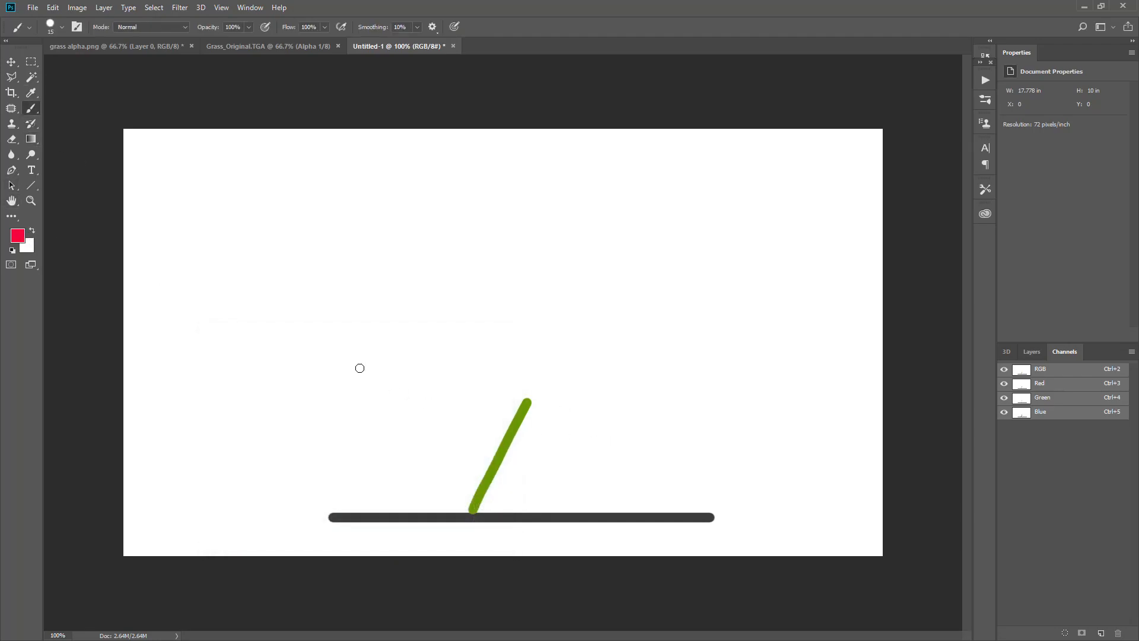
pyautogui.moveTo(344, 345)
pyautogui.mouseDown()
pyautogui.moveTo(463, 425)
pyautogui.moveTo(420, 419)
pyautogui.moveTo(463, 410)
pyautogui.moveTo(466, 424)
pyautogui.mouseUp()
# Paint a red sun with surrounding rays at the canvas's upper left and short red marks on both sides of the grass blade.
pyautogui.moveTo(277, 243)
pyautogui.mouseDown()
pyautogui.moveTo(240, 263)
pyautogui.moveTo(269, 236)
pyautogui.moveTo(262, 229)
pyautogui.mouseUp()
pyautogui.moveTo(187, 199); pyautogui.dragTo(210, 217)
pyautogui.moveTo(255, 194); pyautogui.dragTo(288, 175)
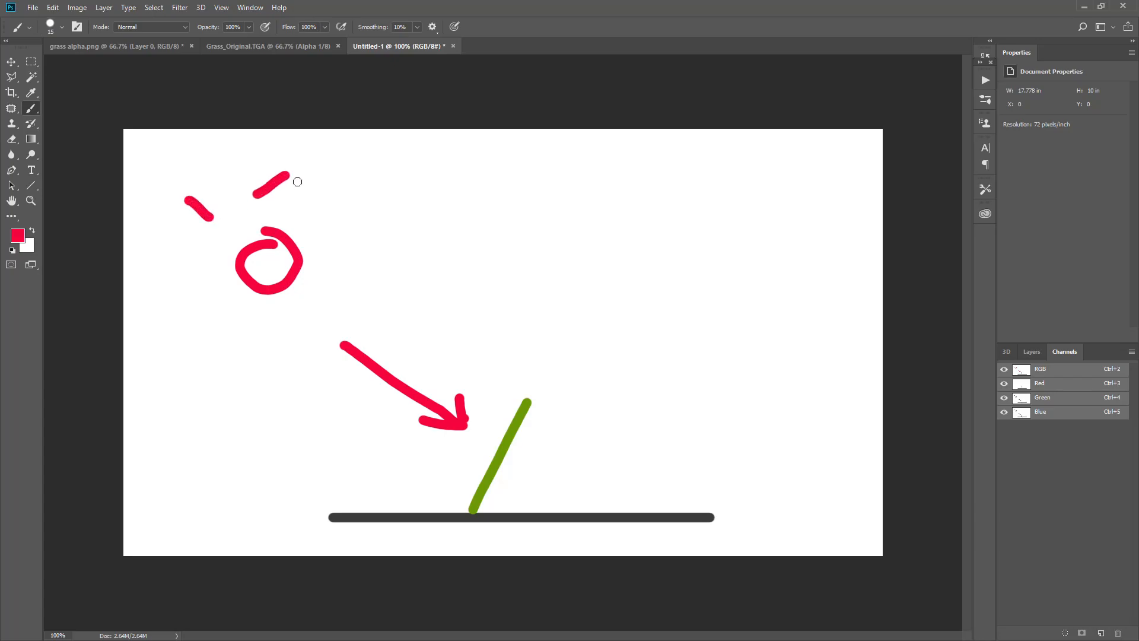
pyautogui.moveTo(330, 216); pyautogui.dragTo(367, 199)
pyautogui.moveTo(364, 244); pyautogui.dragTo(394, 256)
pyautogui.moveTo(249, 303); pyautogui.dragTo(187, 350)
pyautogui.moveTo(258, 343); pyautogui.dragTo(255, 369)
pyautogui.moveTo(215, 306); pyautogui.dragTo(223, 309)
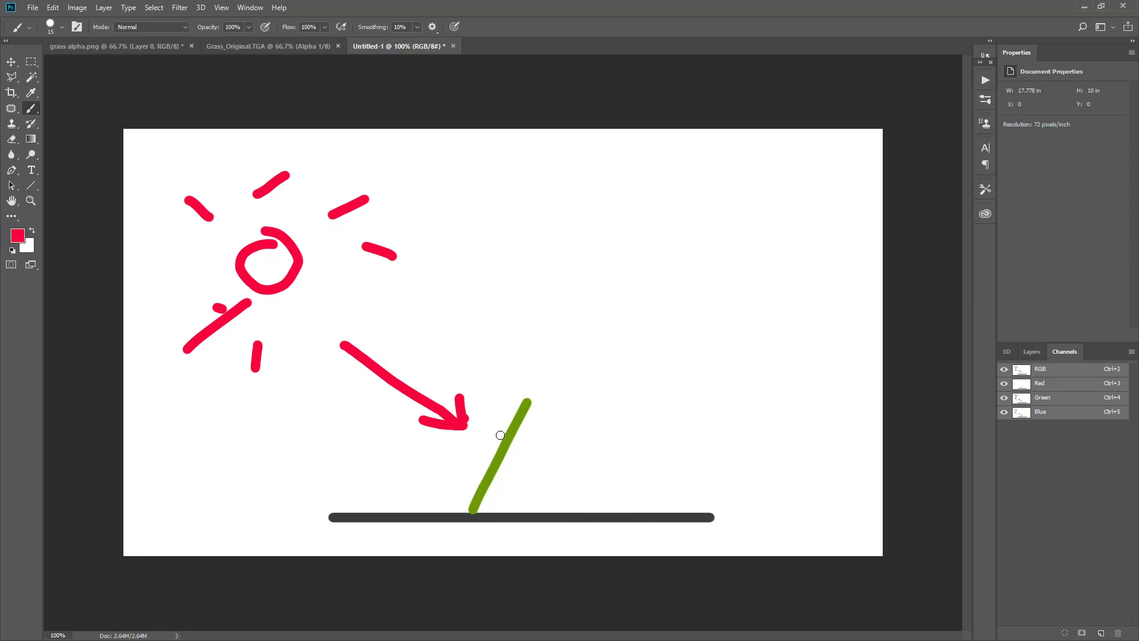
pyautogui.moveTo(481, 480)
pyautogui.mouseDown()
pyautogui.moveTo(499, 439)
pyautogui.moveTo(533, 452)
pyautogui.mouseUp()
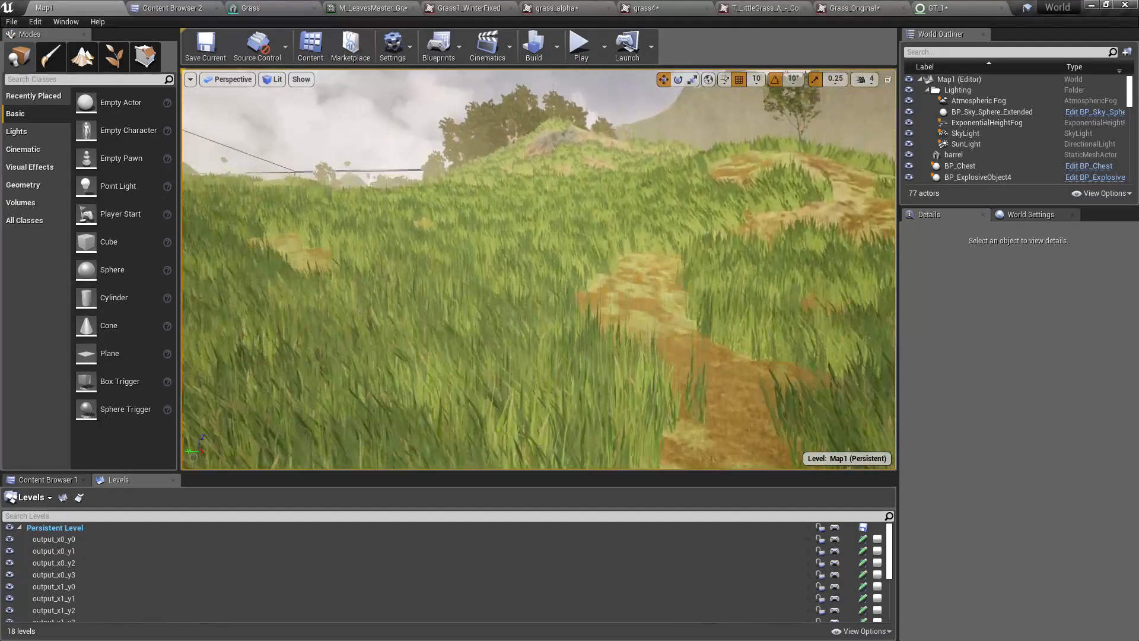
# Switch to Unreal Editor and compare the light and dark grass patches around the dirt path in Map1.
pyautogui.moveTo(502, 414); pyautogui.dragTo(537, 386, button='right')
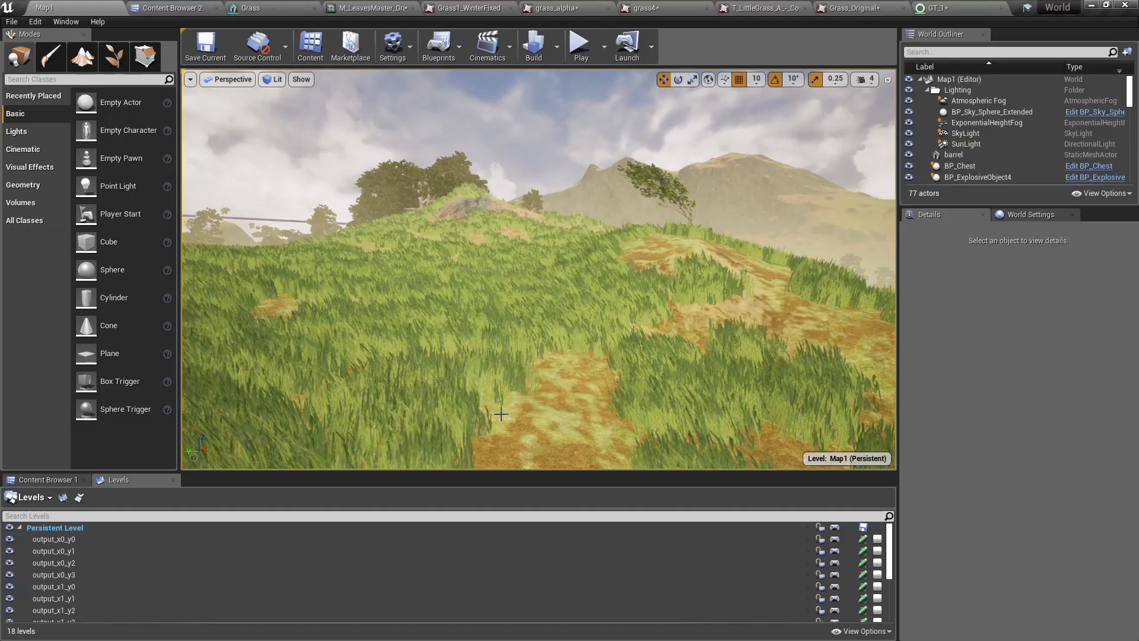
pyautogui.press('w')
pyautogui.moveTo(560, 411); pyautogui.dragTo(560, 444, button='right')
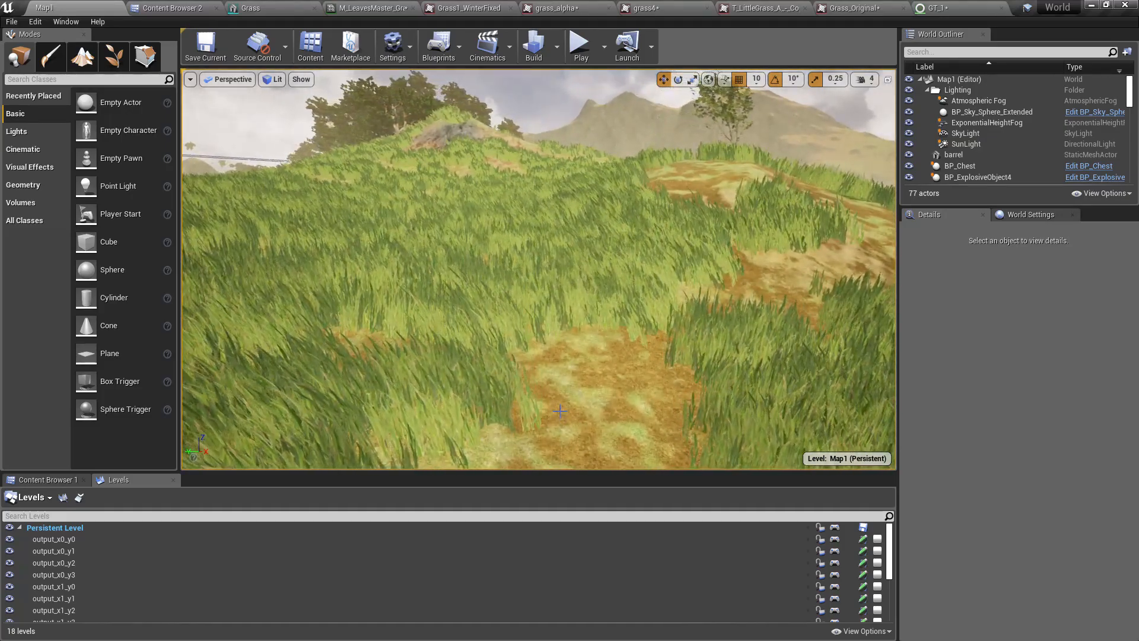
# Switch back to Photoshop and, in black #000000, paint an upward arrow right of the grass blade and diagonal strokes along the blade's sides.
pyautogui.hotkey('alt', 'Tab')
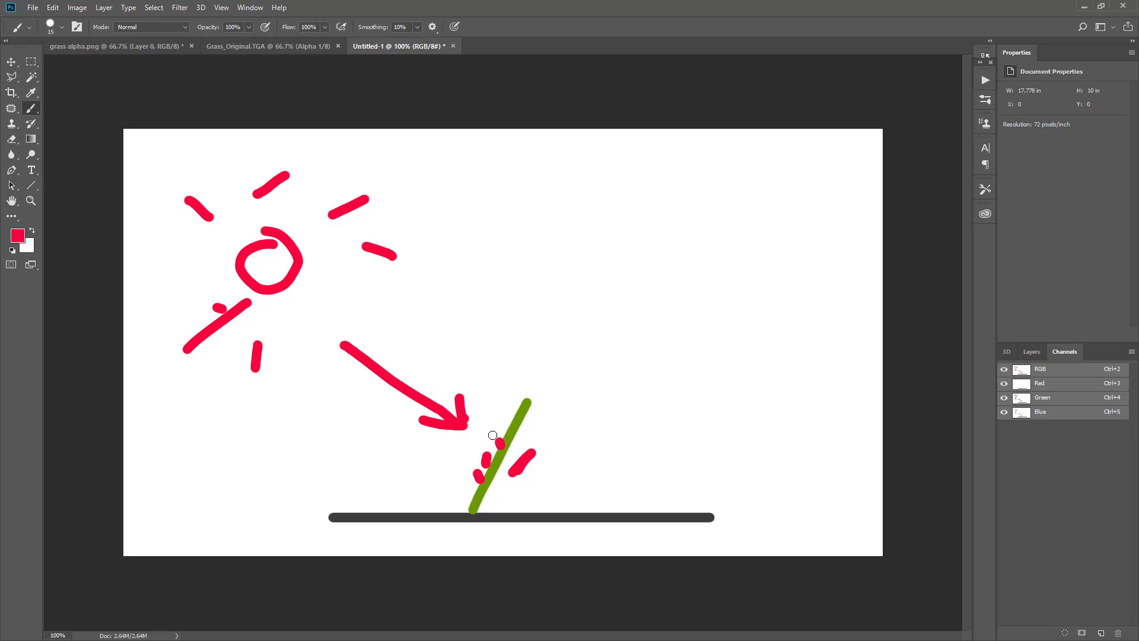
pyautogui.click(17, 235)
pyautogui.write('000000')
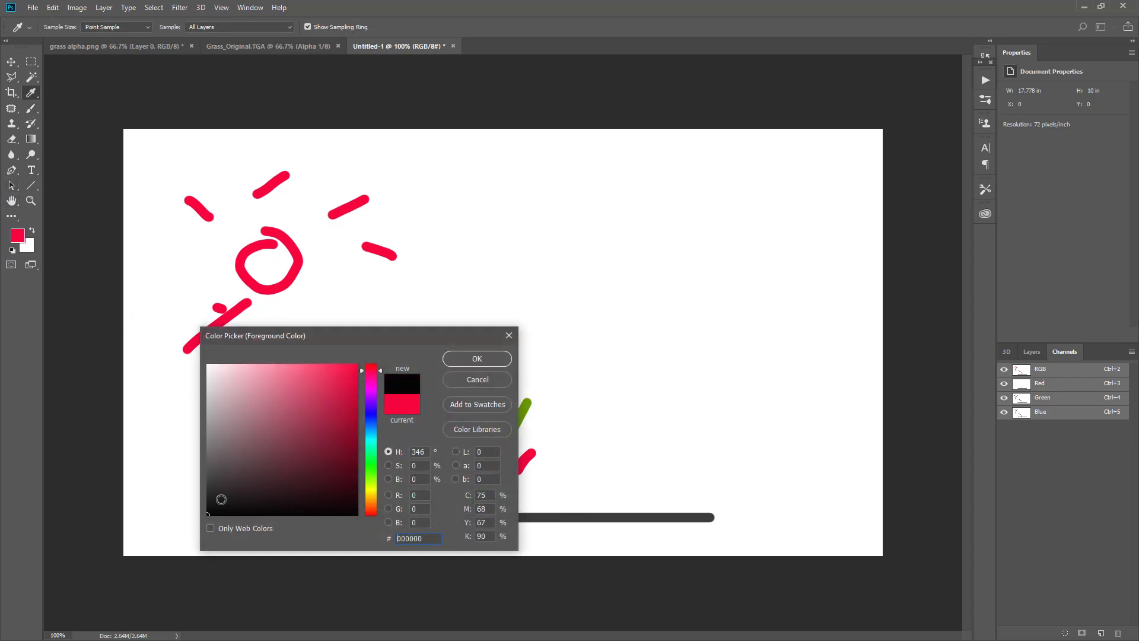
pyautogui.click(476, 358)
pyautogui.moveTo(633, 480)
pyautogui.mouseDown()
pyautogui.moveTo(631, 381)
pyautogui.moveTo(644, 397)
pyautogui.mouseUp()
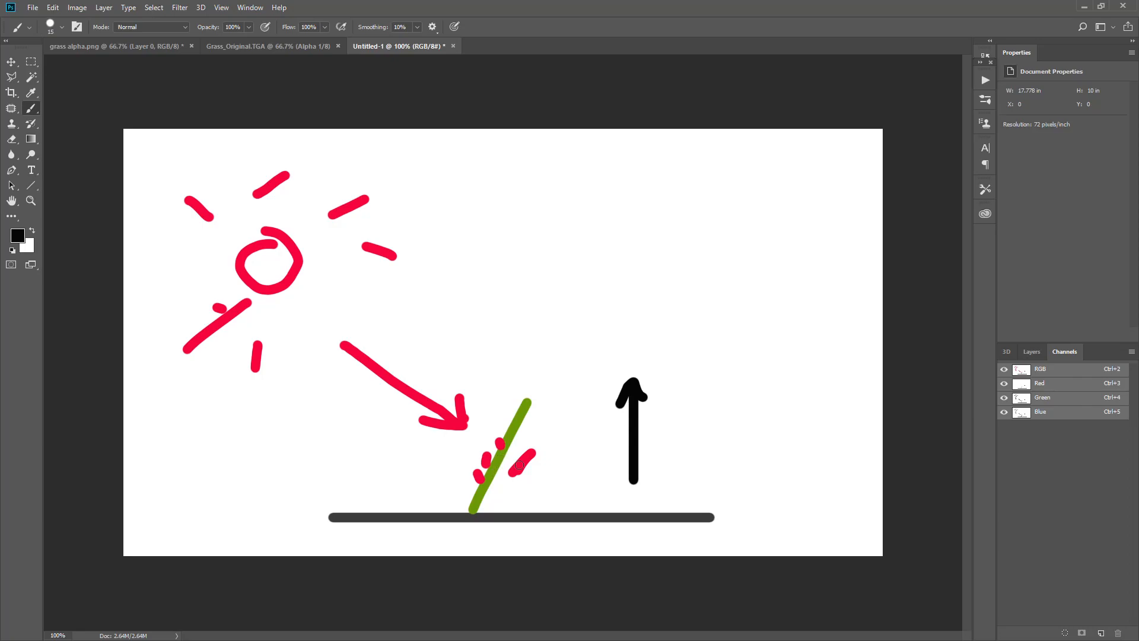
pyautogui.moveTo(523, 450); pyautogui.dragTo(487, 496)
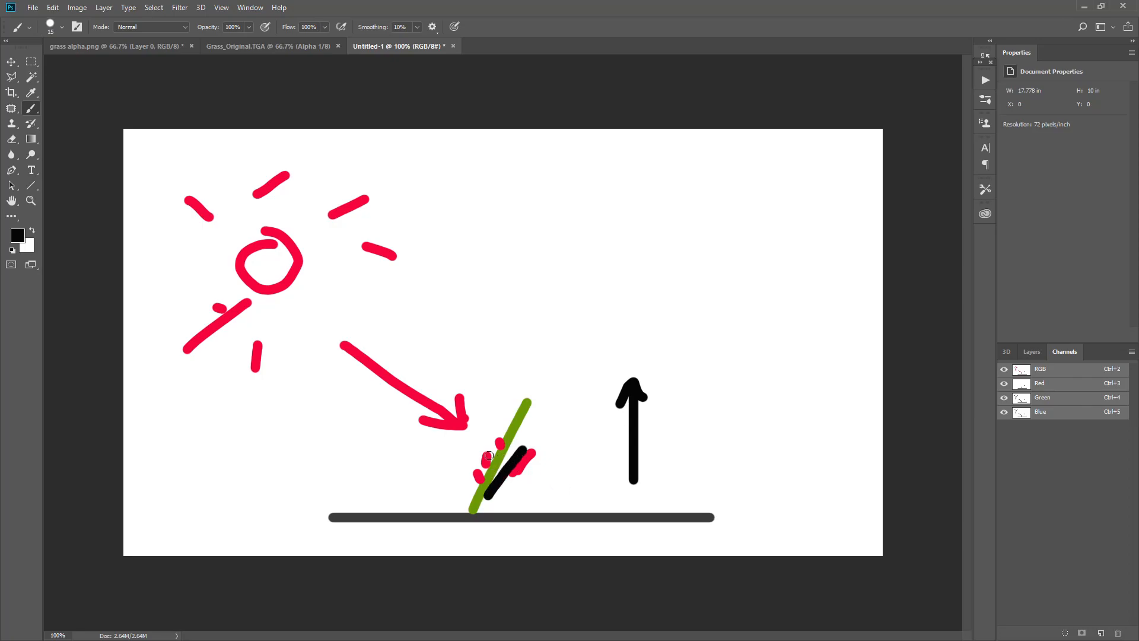
pyautogui.moveTo(482, 425); pyautogui.dragTo(451, 479)
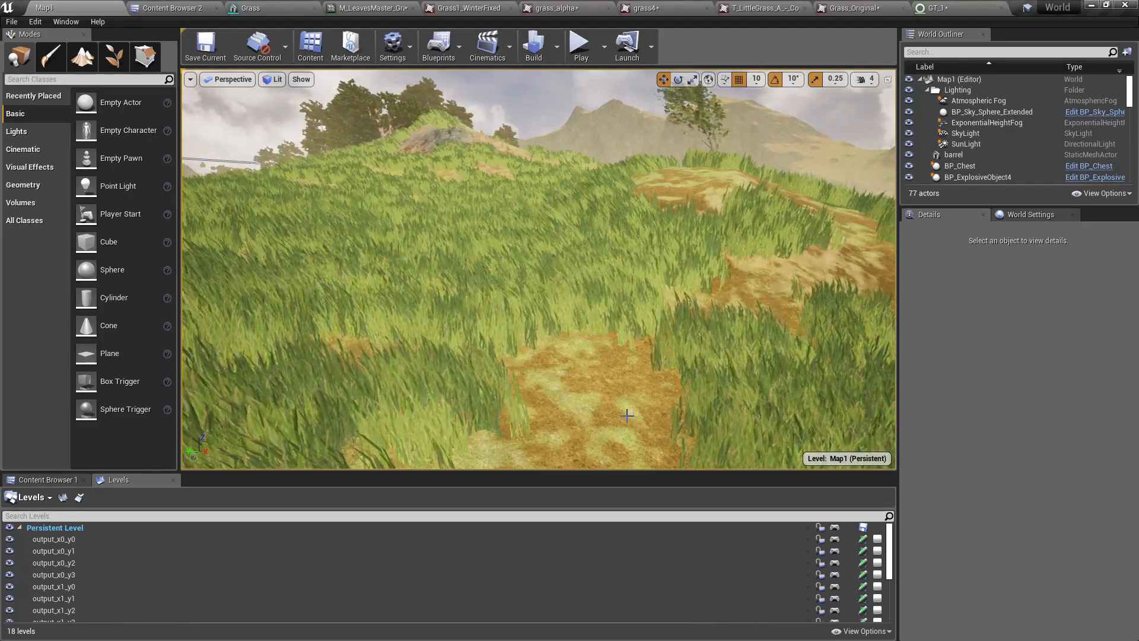
# Switch to Unreal Editor and open M_GrassMaster, the parent material of the M_LeavesMaster_Grass_Inst material instance.
pyautogui.moveTo(652, 391); pyautogui.dragTo(626, 387, button='right')
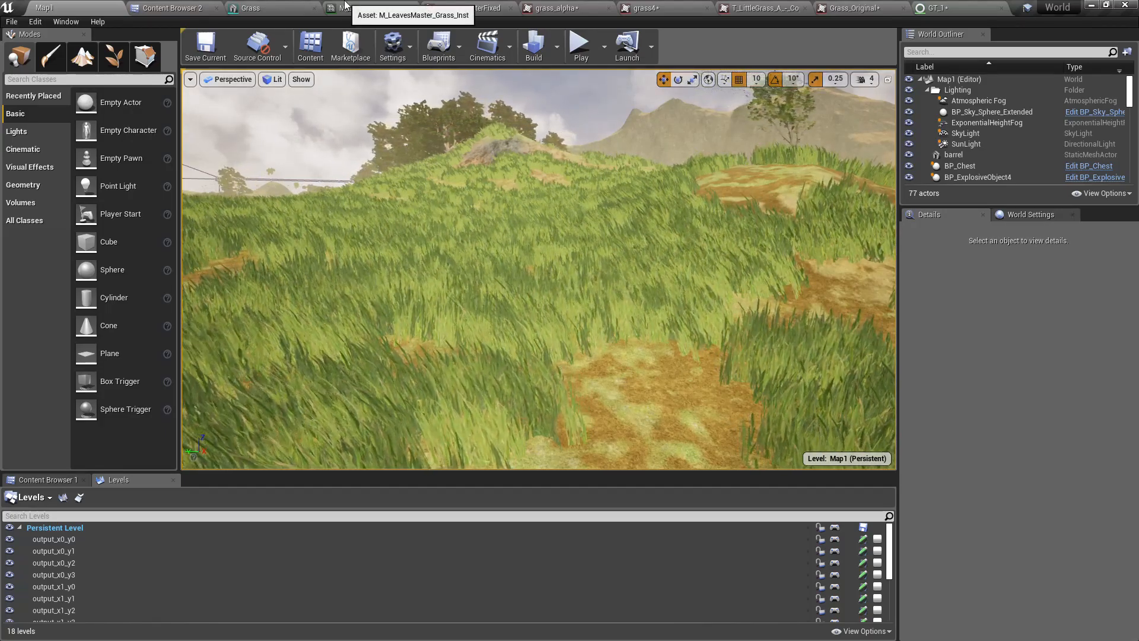
pyautogui.moveTo(512, 189); pyautogui.dragTo(491, 209, button='right')
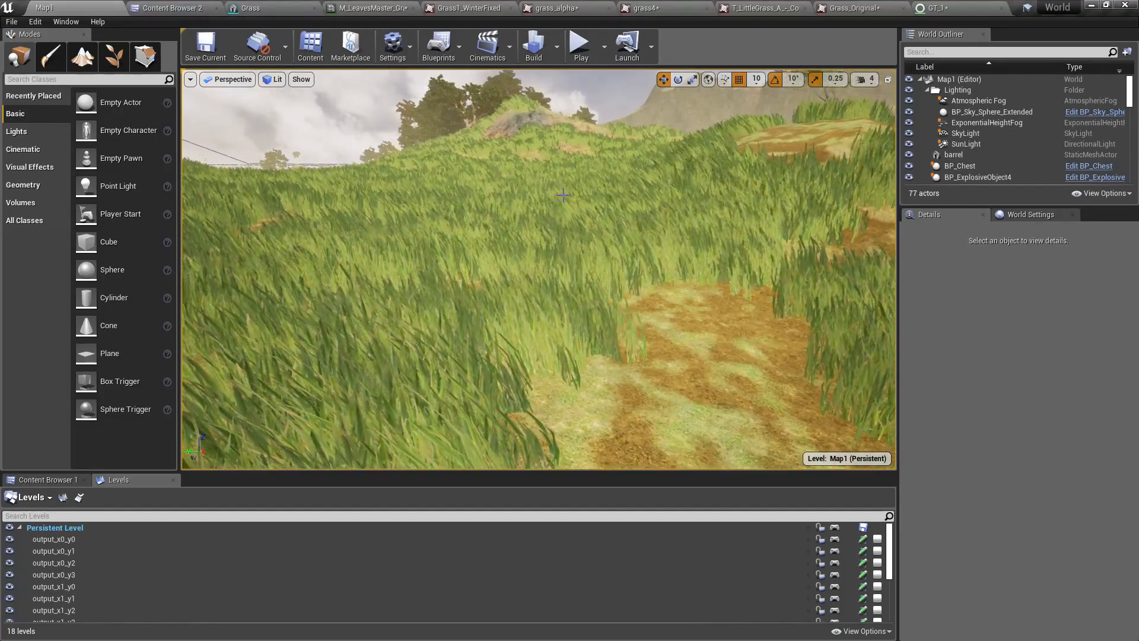
pyautogui.click(379, 8)
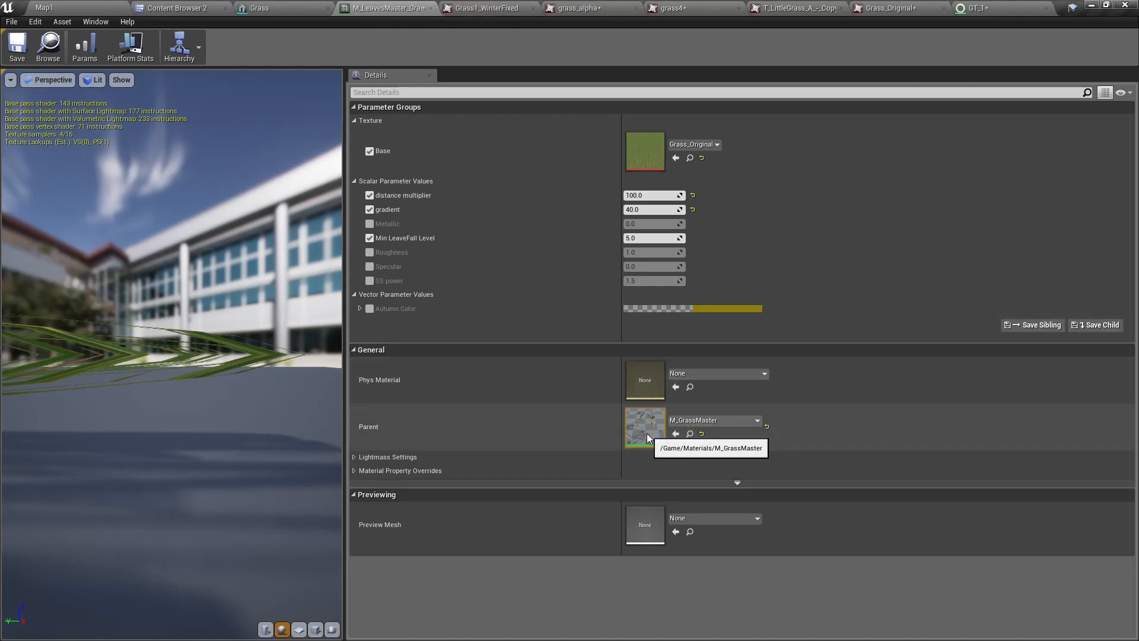
pyautogui.doubleClick(646, 433)
# Examine the M_GrassMaster node graph, from its texture and parameter nodes to the material output.
pyautogui.scroll(5, 527, 390)
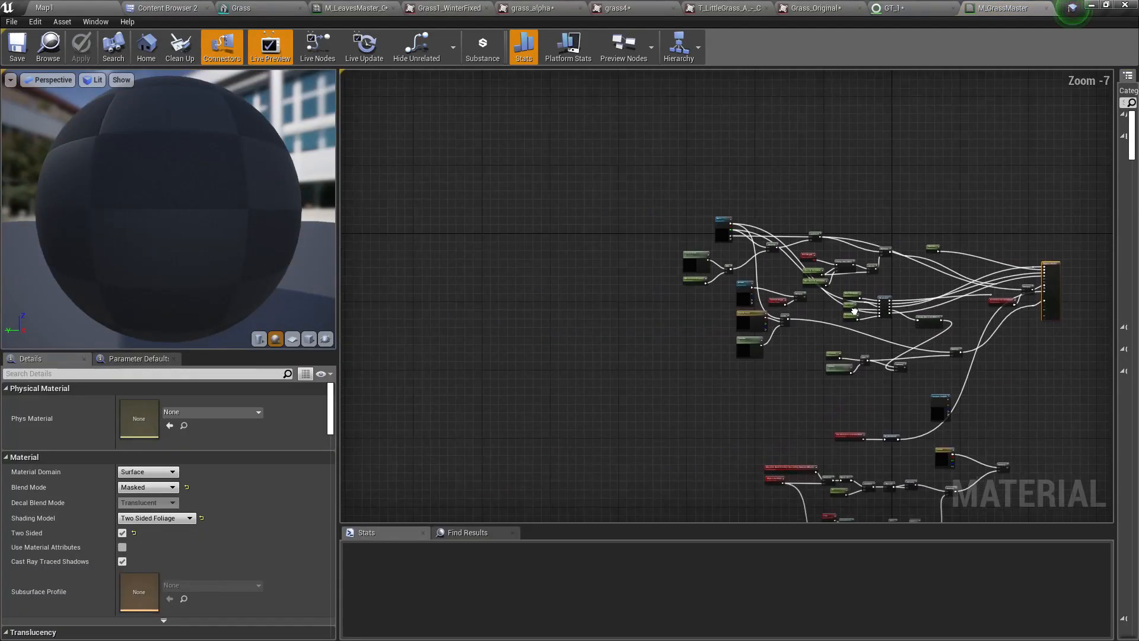
pyautogui.moveTo(829, 340); pyautogui.dragTo(521, 249, button='right')
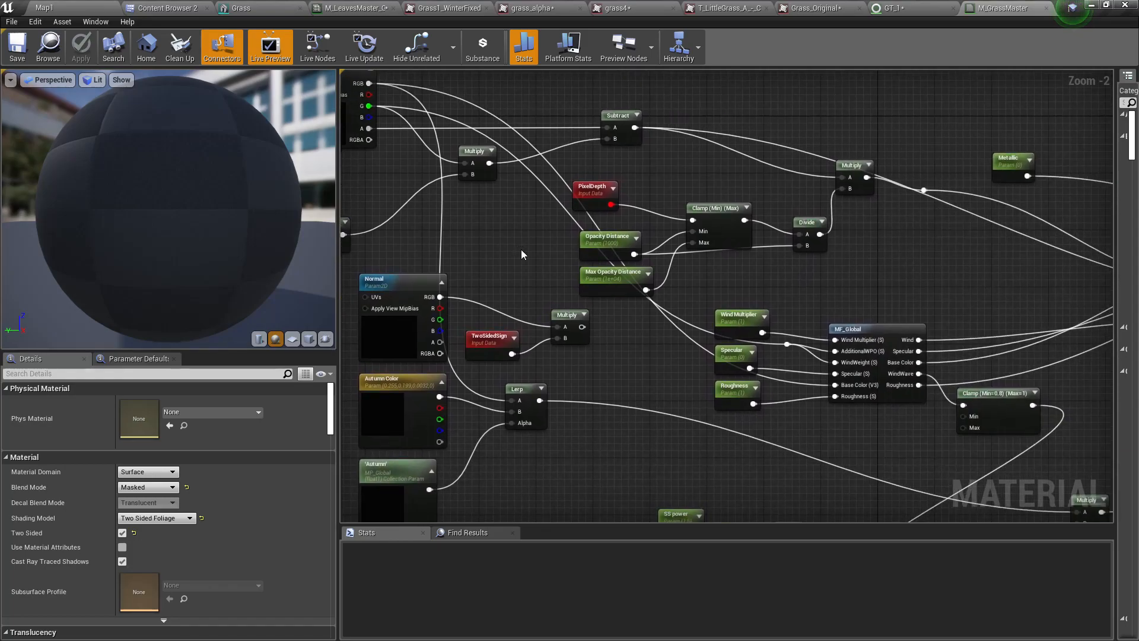
pyautogui.scroll(-3, 521, 249)
pyautogui.scroll(1, 668, 435)
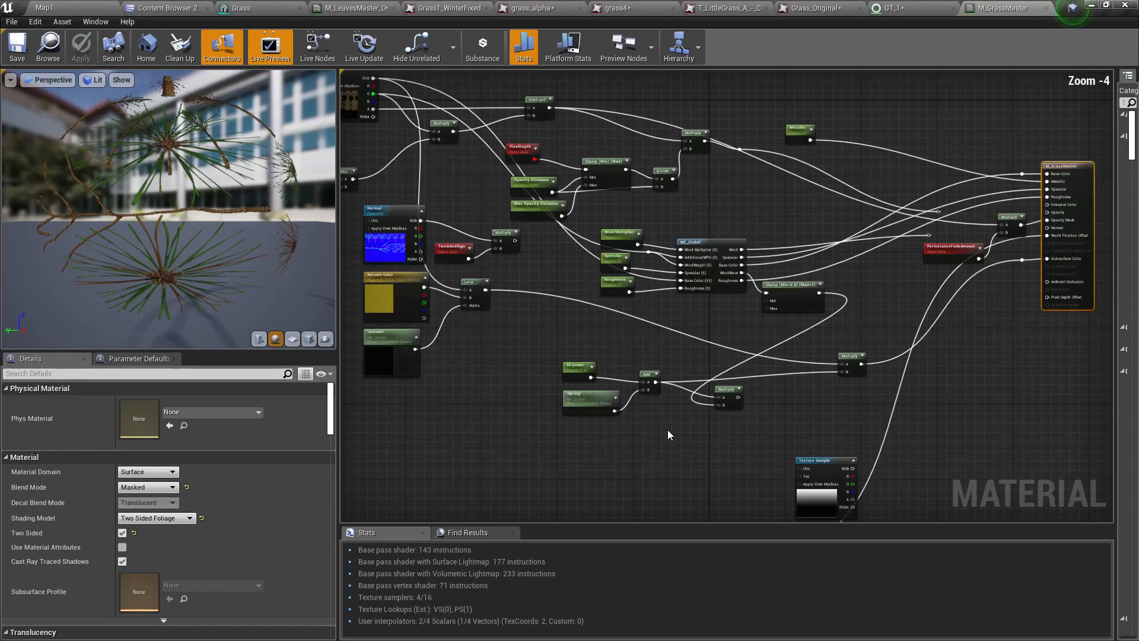
pyautogui.moveTo(568, 371); pyautogui.dragTo(715, 371, button='right')
pyautogui.scroll(-2, 621, 342)
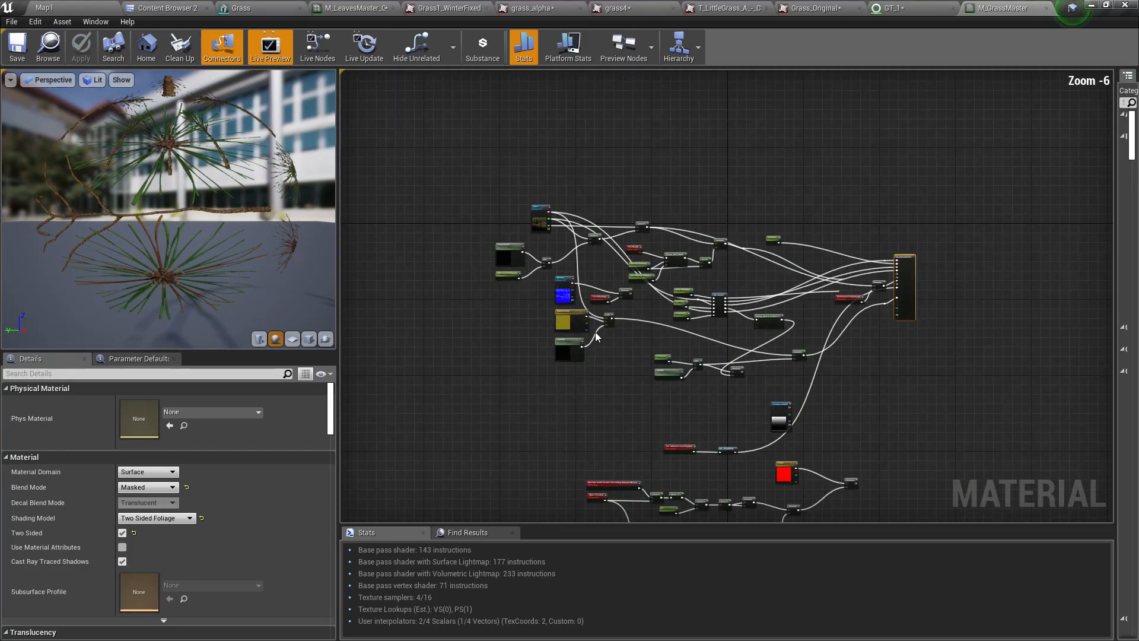
# Go back to Map1 and view the grass beside the dirt path from slightly different angles.
pyautogui.click(53, 6)
pyautogui.moveTo(693, 349); pyautogui.dragTo(662, 323, button='right')
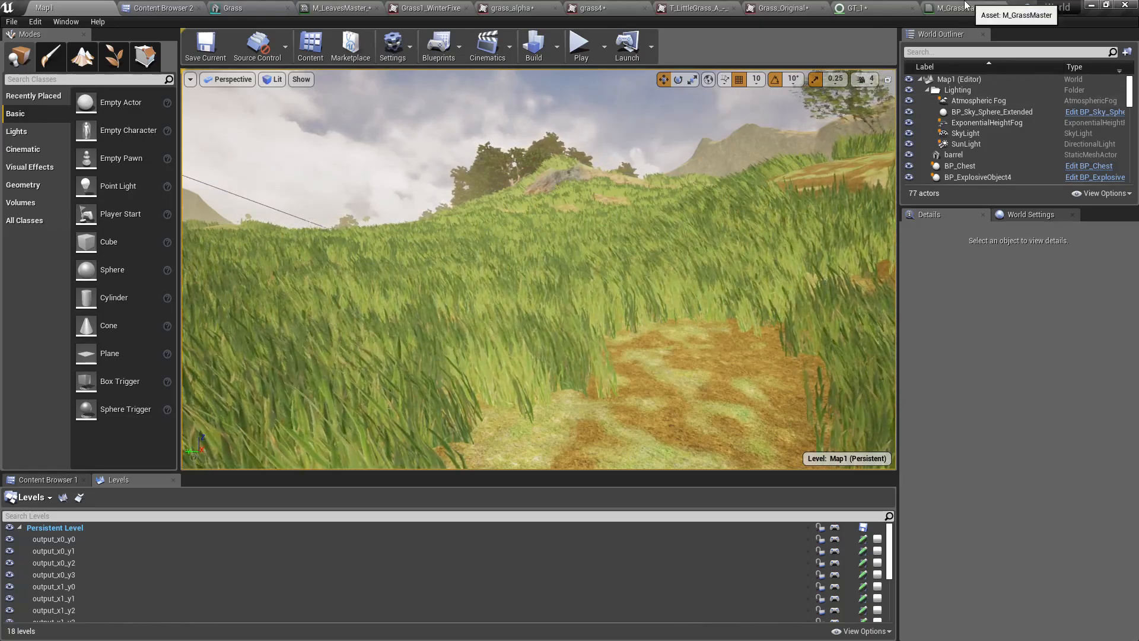
pyautogui.moveTo(538, 268)
pyautogui.mouseDown(button='right')
pyautogui.moveTo(515, 284)
pyautogui.moveTo(527, 284)
pyautogui.mouseUp(button='right')
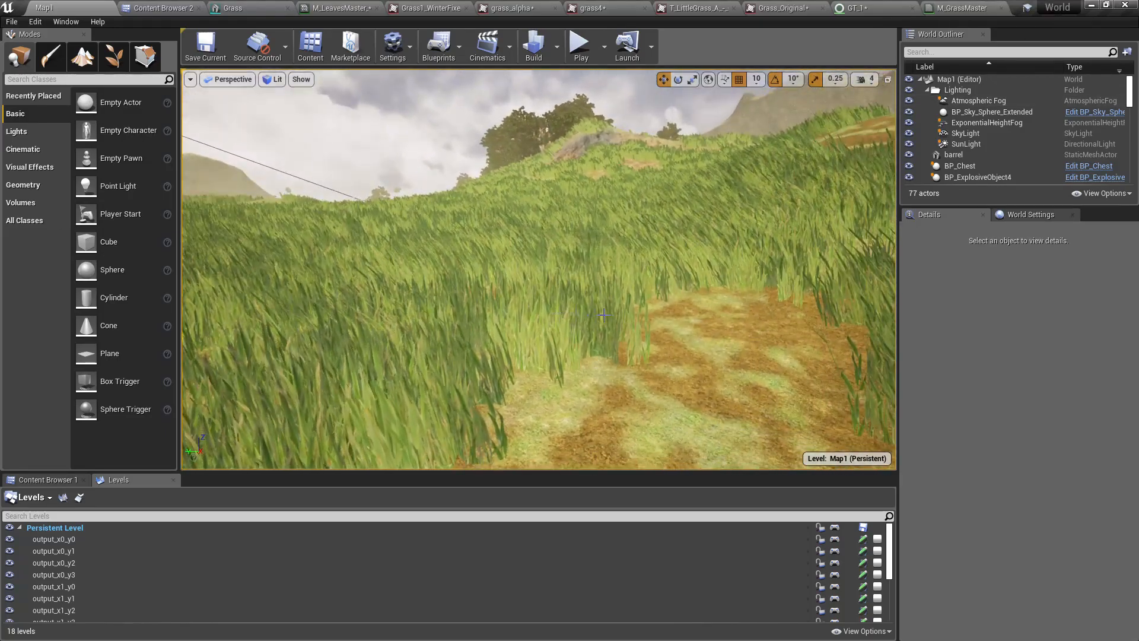
# Return to M_GrassMaster and review its material properties, including Blend Mode, Shading Model and Two Sided.
pyautogui.click(956, 8)
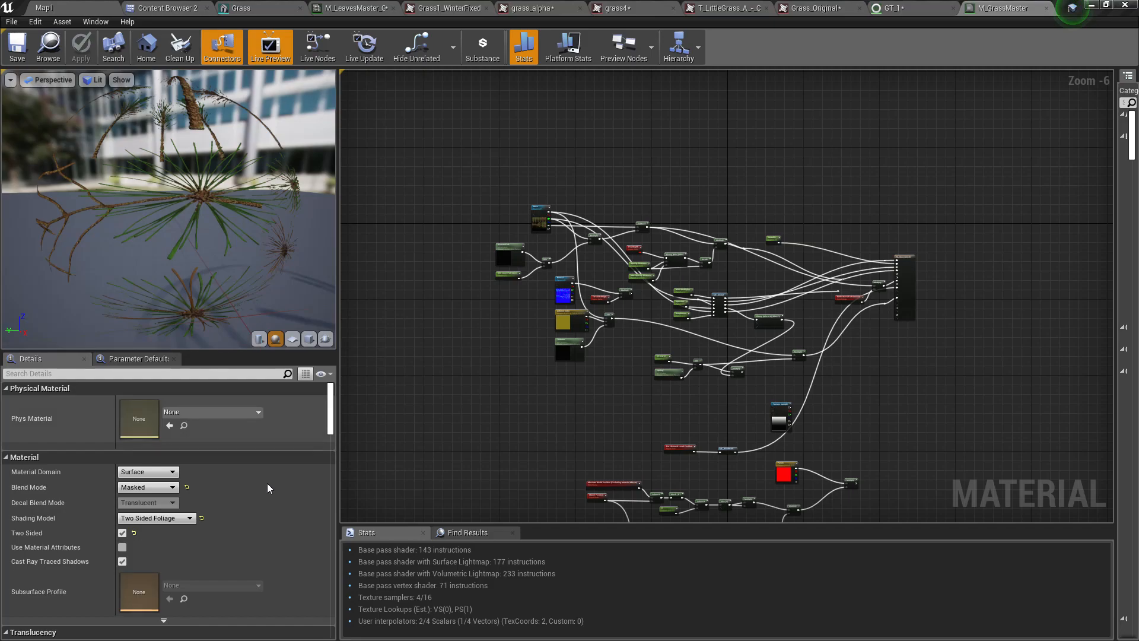
pyautogui.scroll(-2, 166, 475)
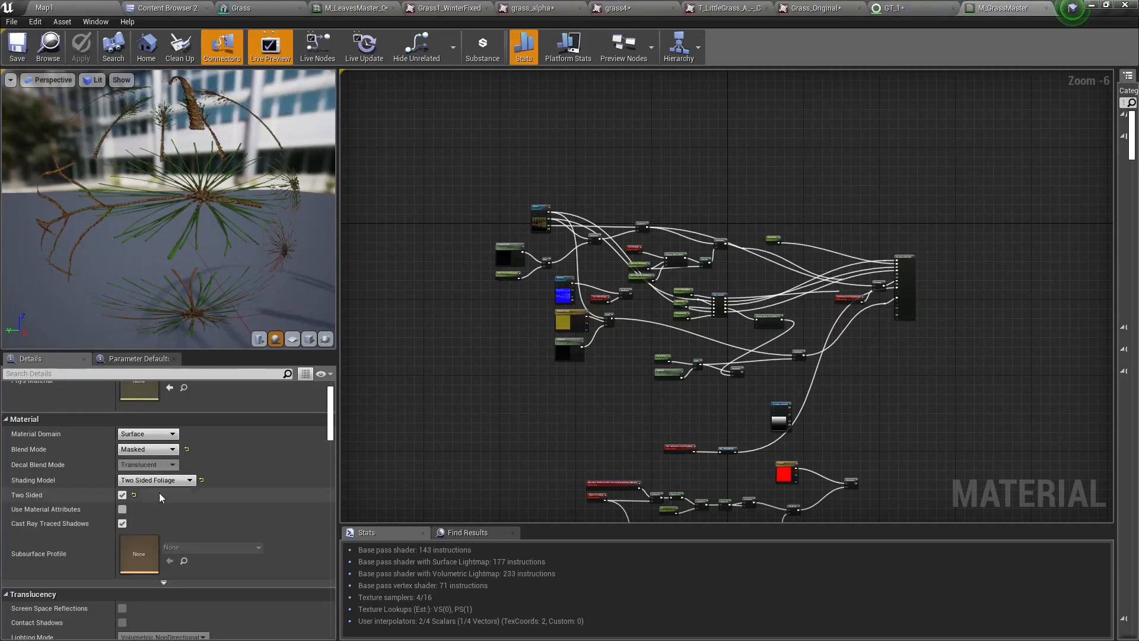
pyautogui.scroll(-1, 159, 492)
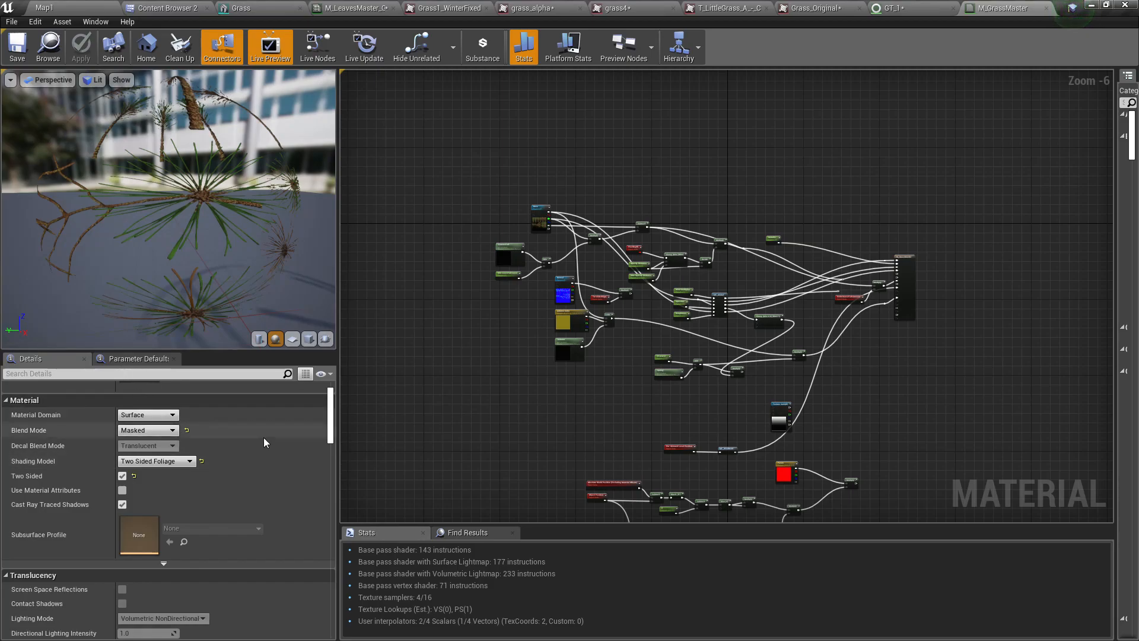
# Look through M_GrassMaster's material properties, filter them by "tang", and clear the filter.
pyautogui.scroll(-15, 267, 444)
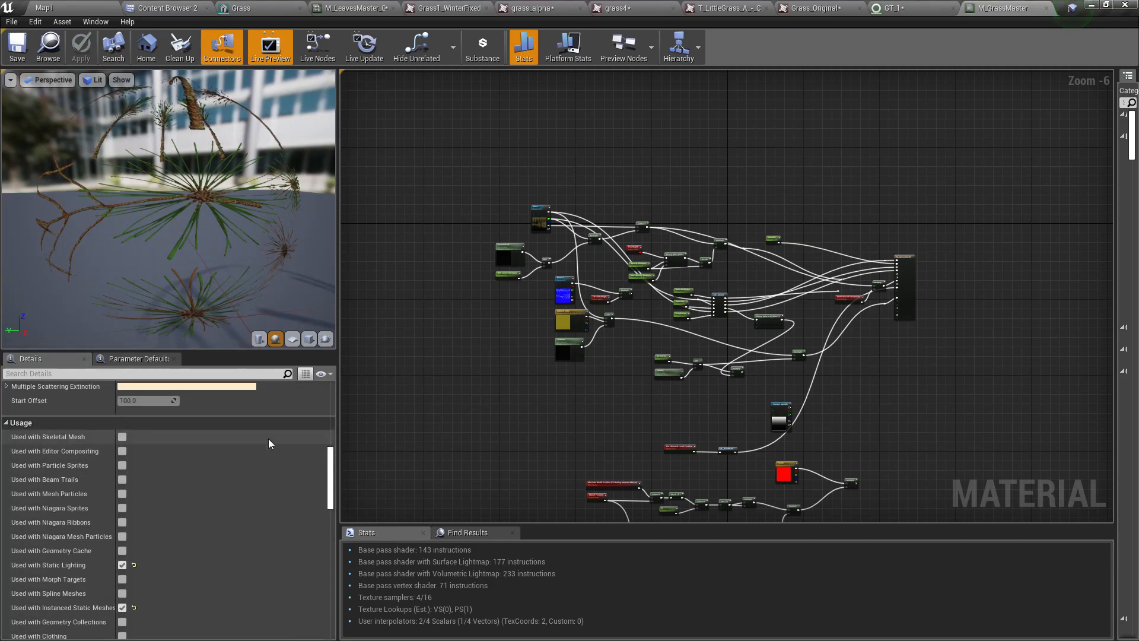
pyautogui.scroll(-4, 268, 442)
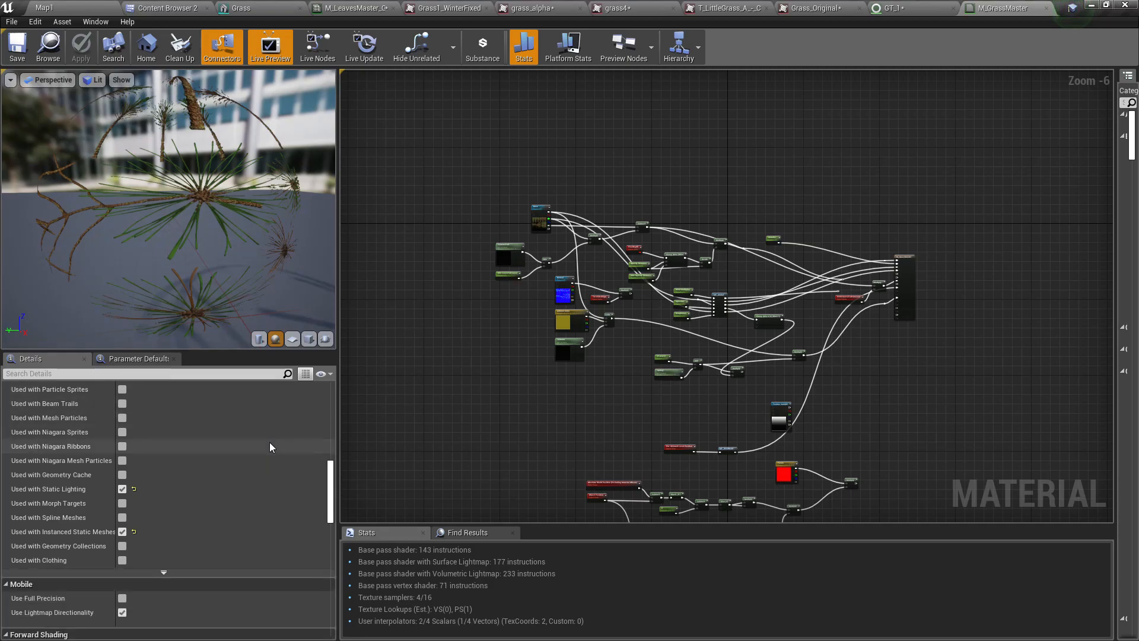
pyautogui.scroll(3, 269, 445)
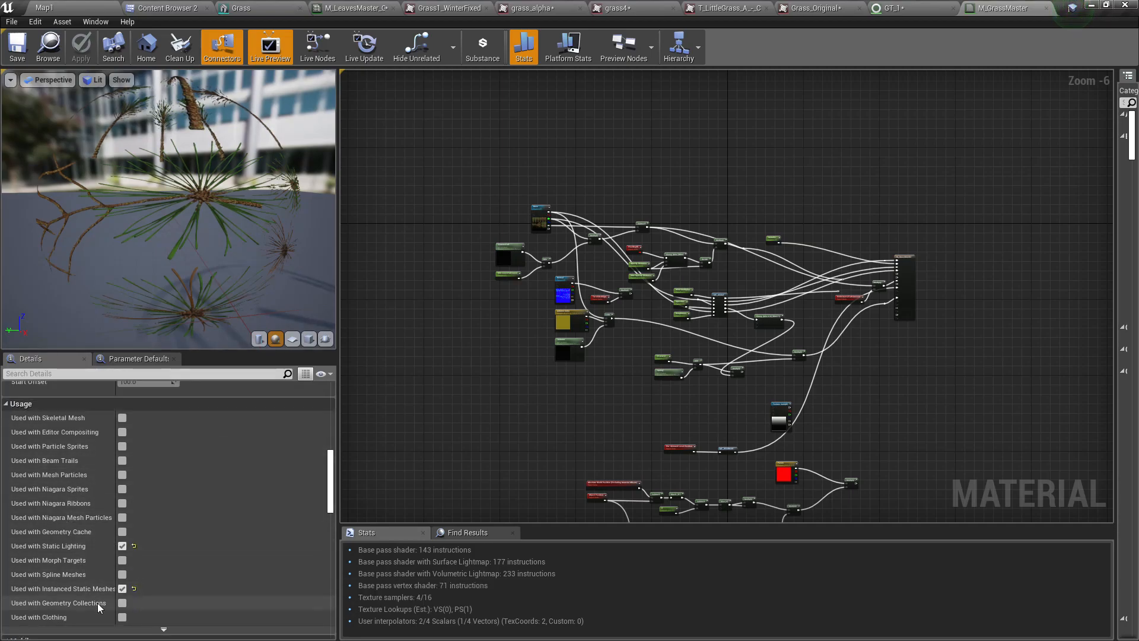
pyautogui.scroll(-1, 246, 570)
pyautogui.scroll(-10, 246, 568)
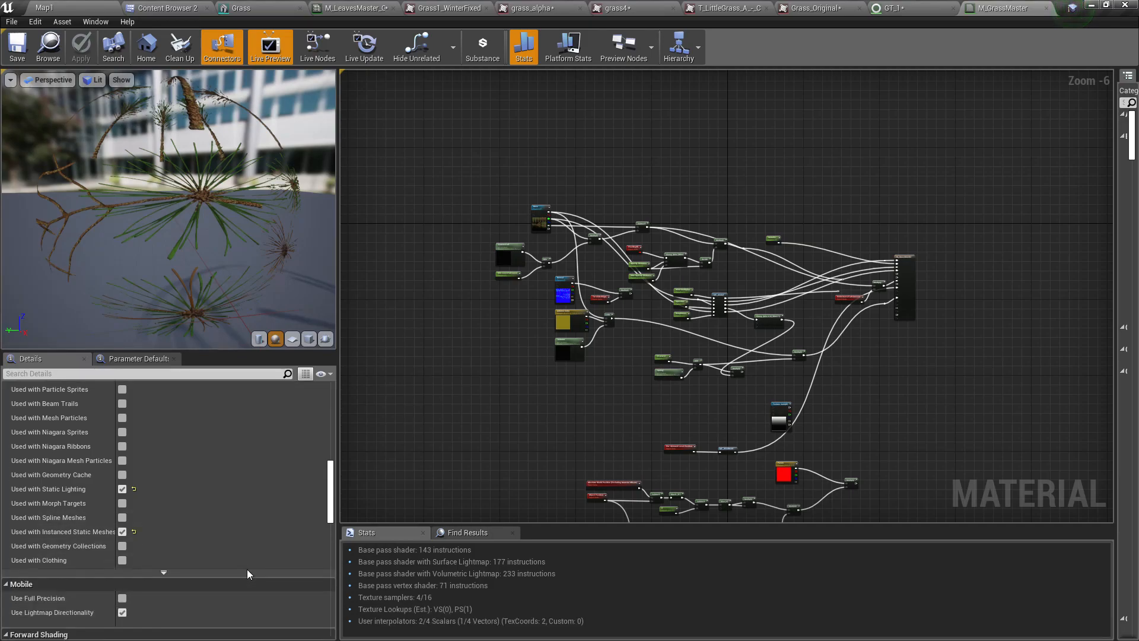
pyautogui.scroll(-1, 190, 511)
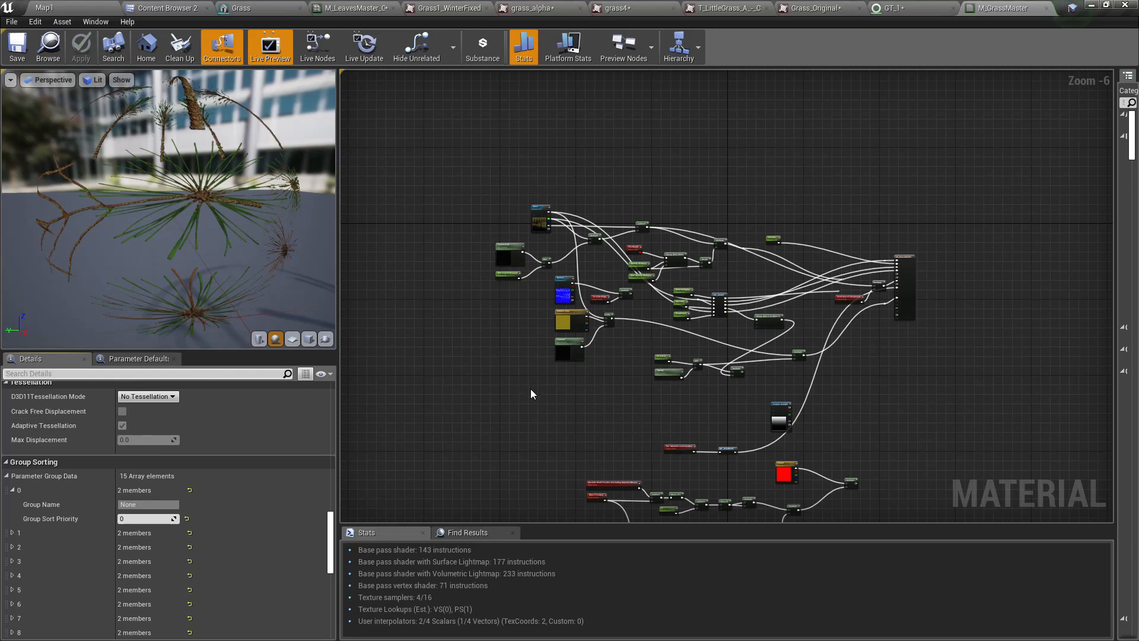
pyautogui.write('tang')
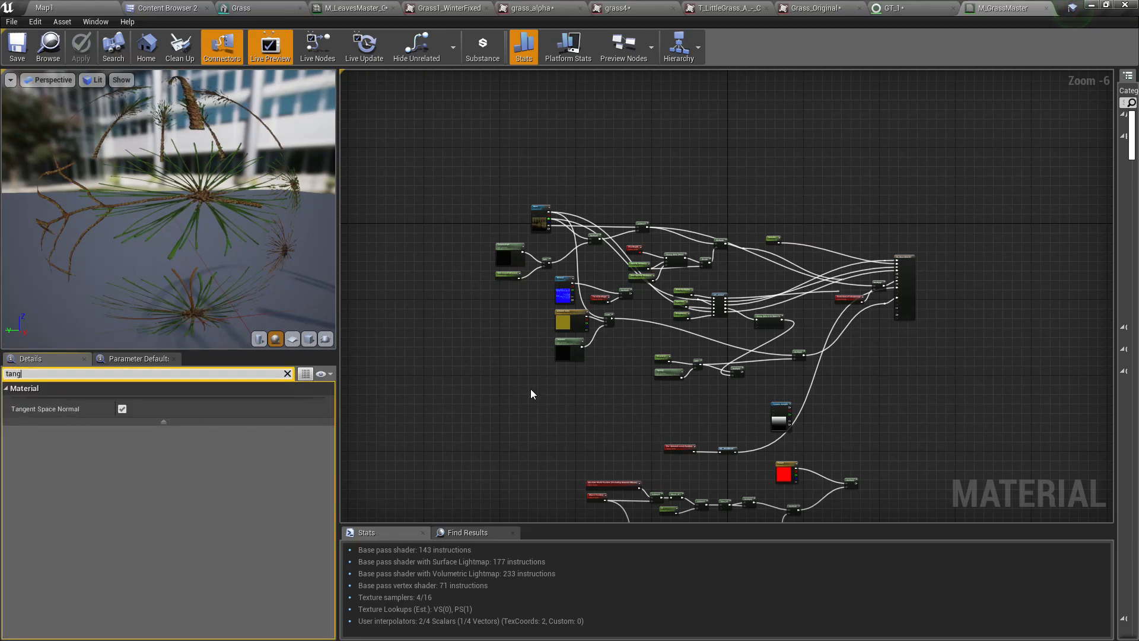
pyautogui.press('BackSpace')
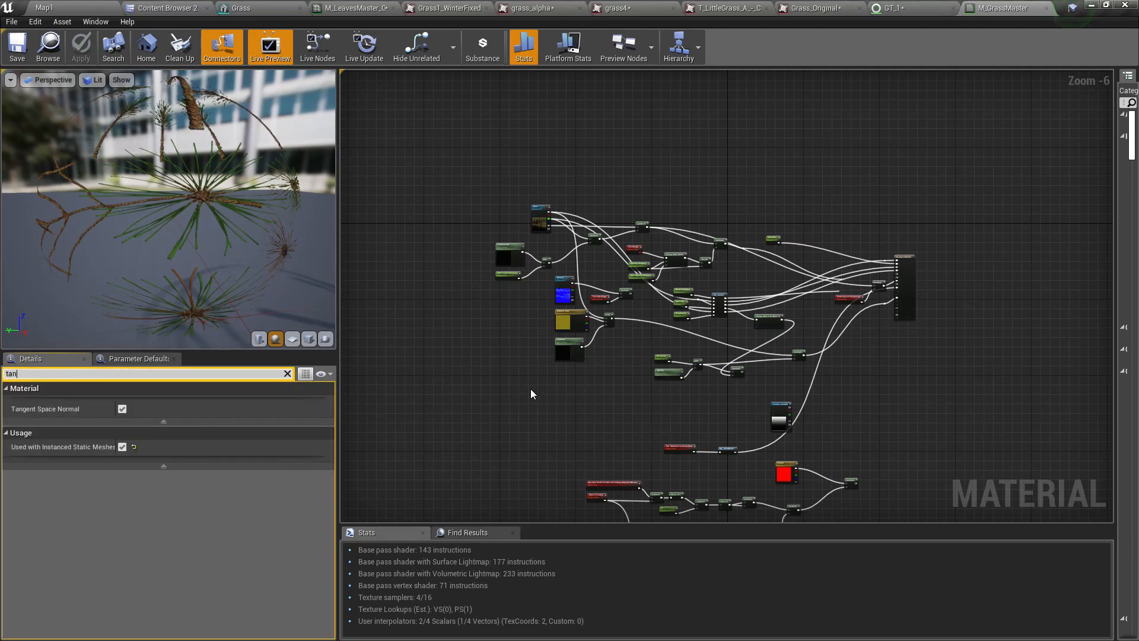
pyautogui.press('BackSpace')
pyautogui.press('BackSpace')
pyautogui.press('BackSpace')
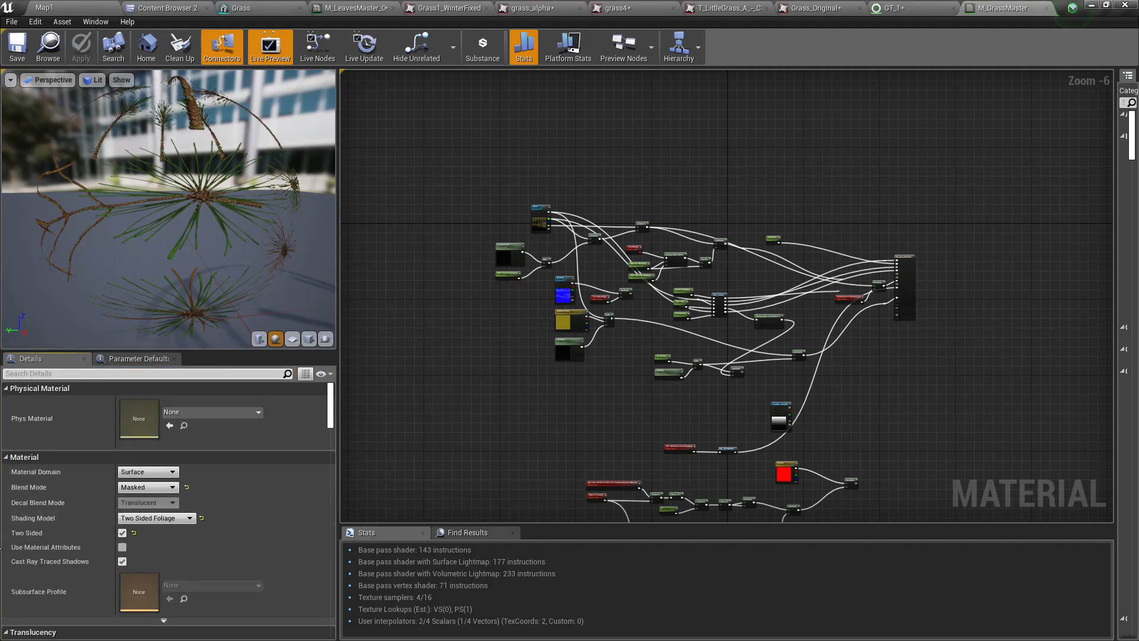
# Expand M_GrassMaster's advanced Material properties and disable Tangent Space Normal.
pyautogui.scroll(-2, 142, 568)
pyautogui.click(160, 582)
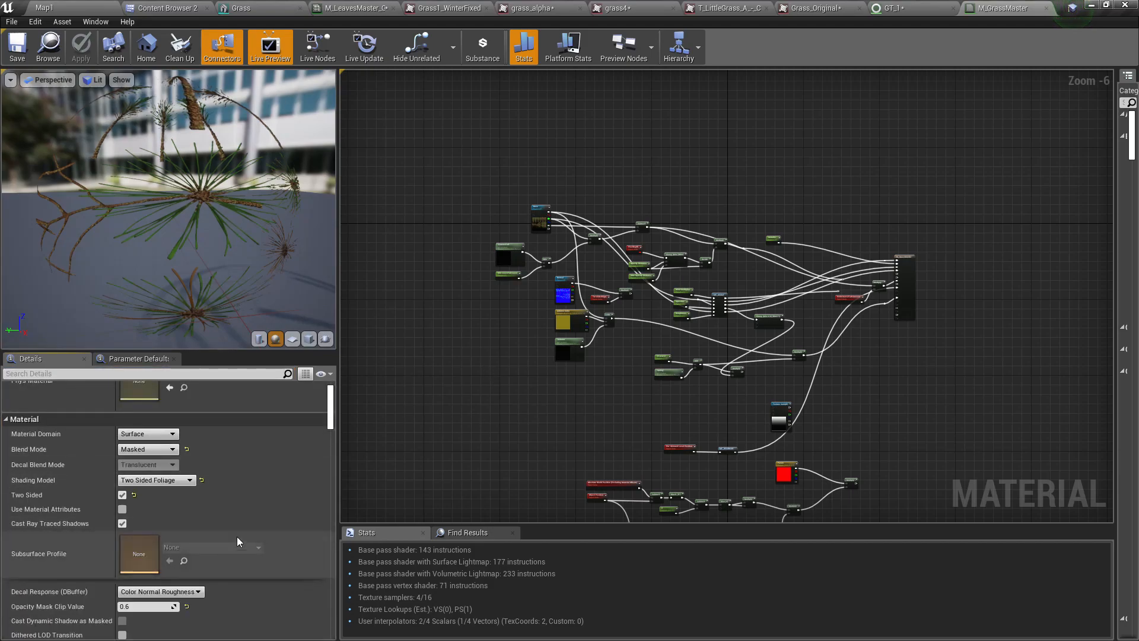
pyautogui.scroll(-6, 237, 537)
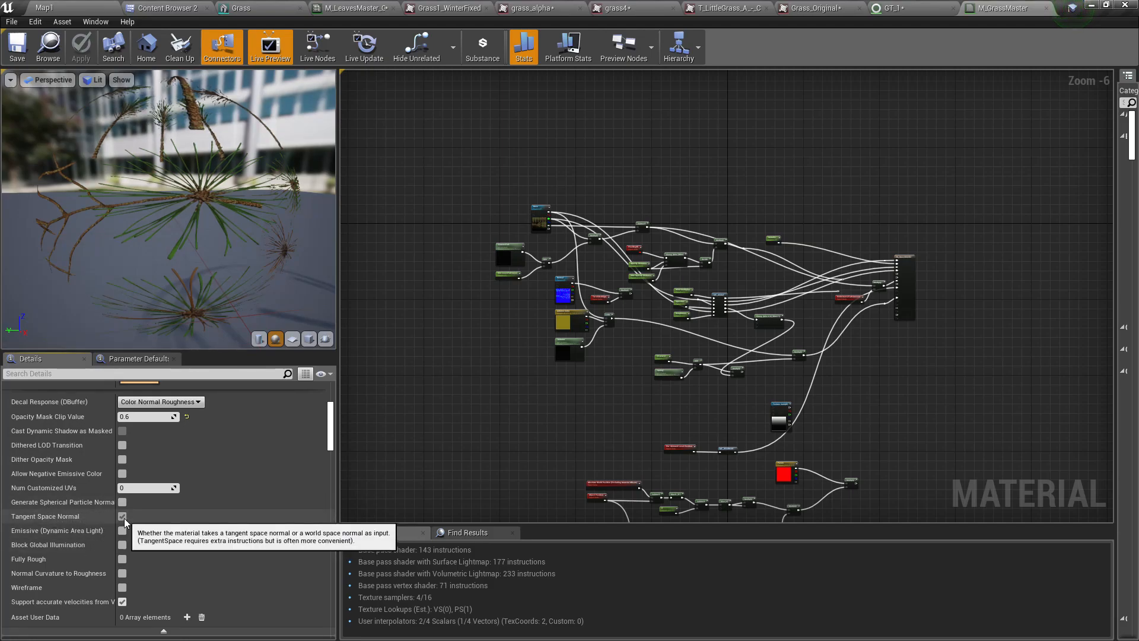
pyautogui.click(123, 517)
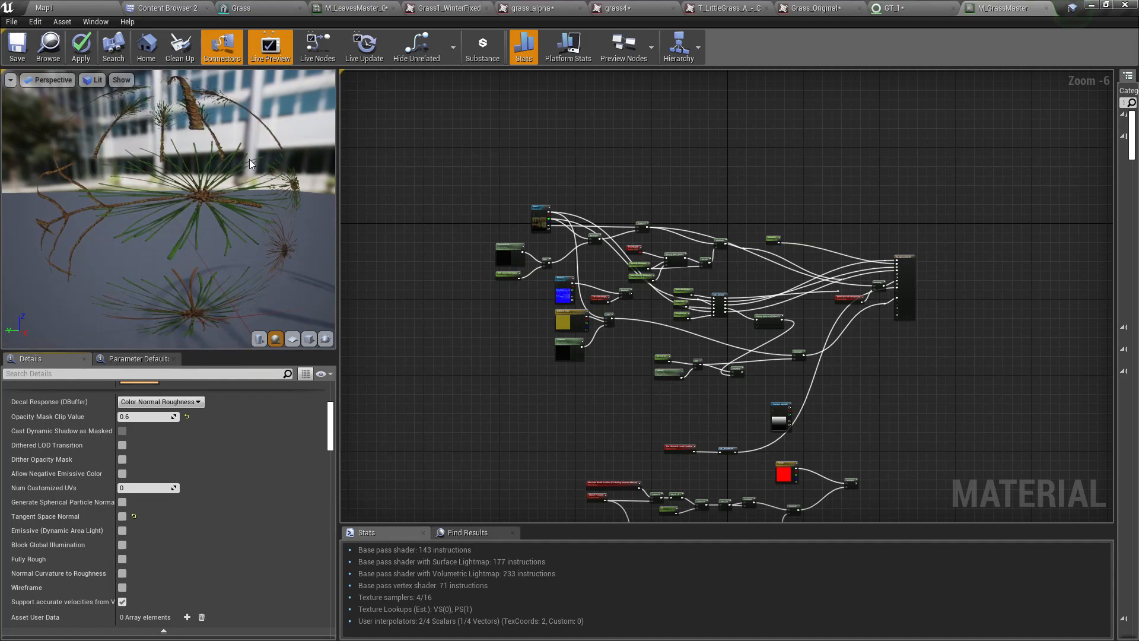
pyautogui.moveTo(64, 111); pyautogui.dragTo(71, 175)
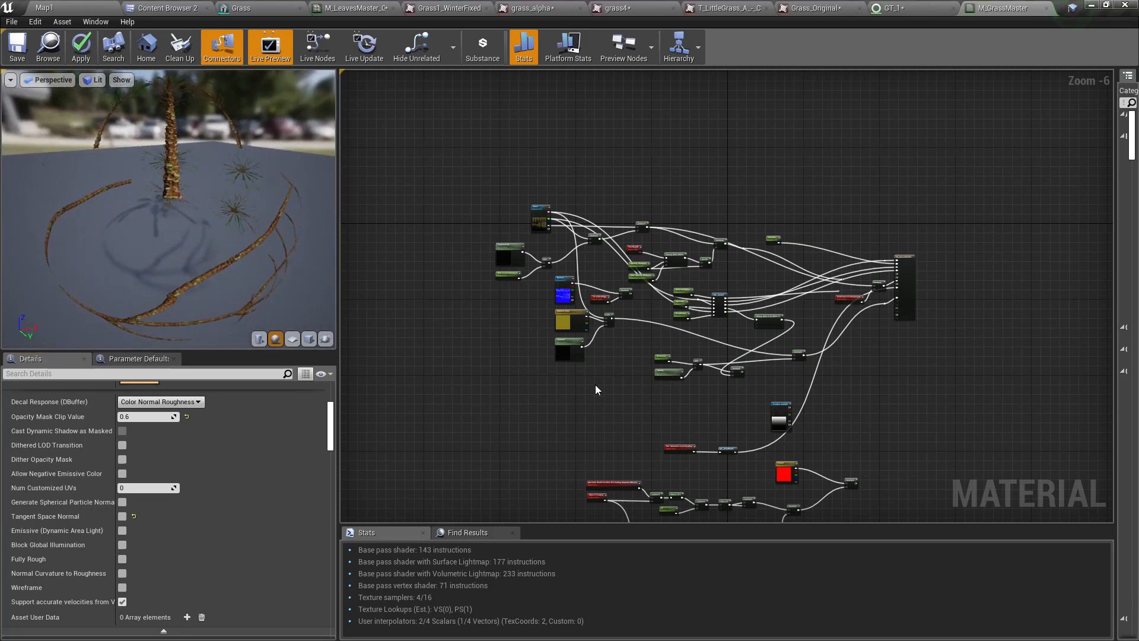
# Add a VectorParameter node named Normal in the empty graph area below the Autumn nodes.
pyautogui.scroll(2, 597, 389)
pyautogui.moveTo(626, 400); pyautogui.dragTo(587, 387, button='right')
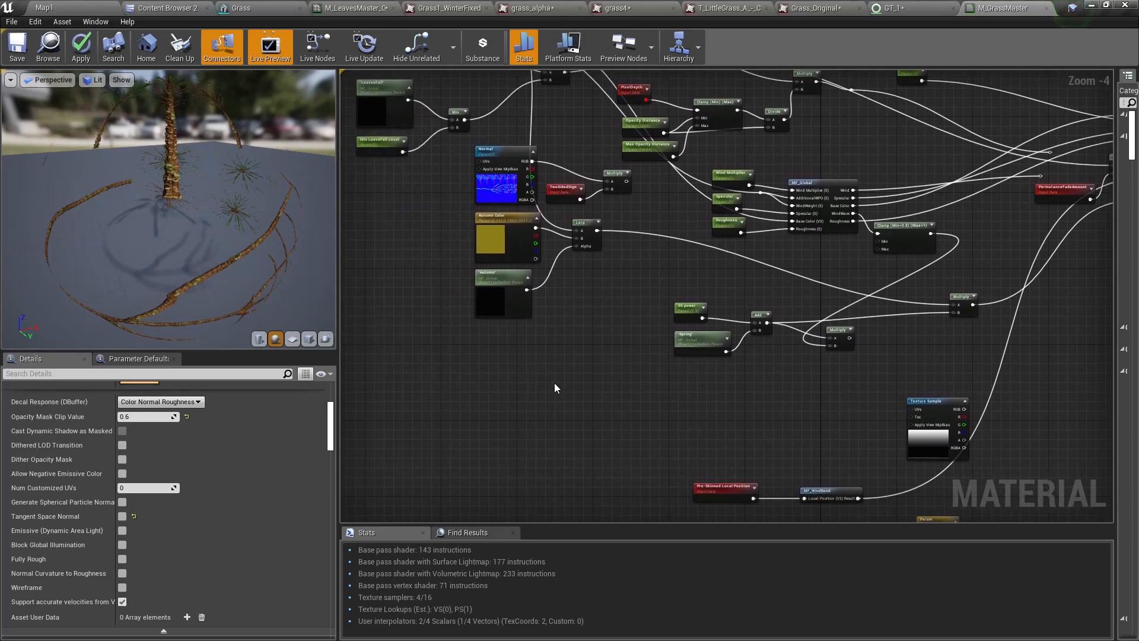
pyautogui.rightClick(540, 384)
pyautogui.write('vector par')
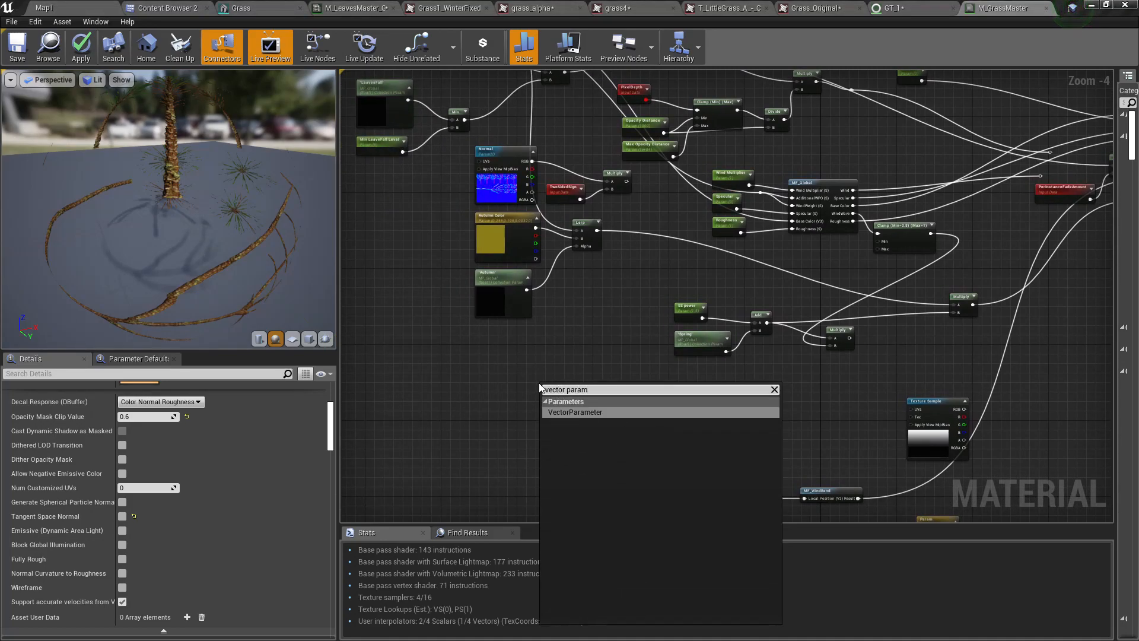
pyautogui.write('am')
pyautogui.press('Return')
pyautogui.write('Normal')
pyautogui.press('Return')
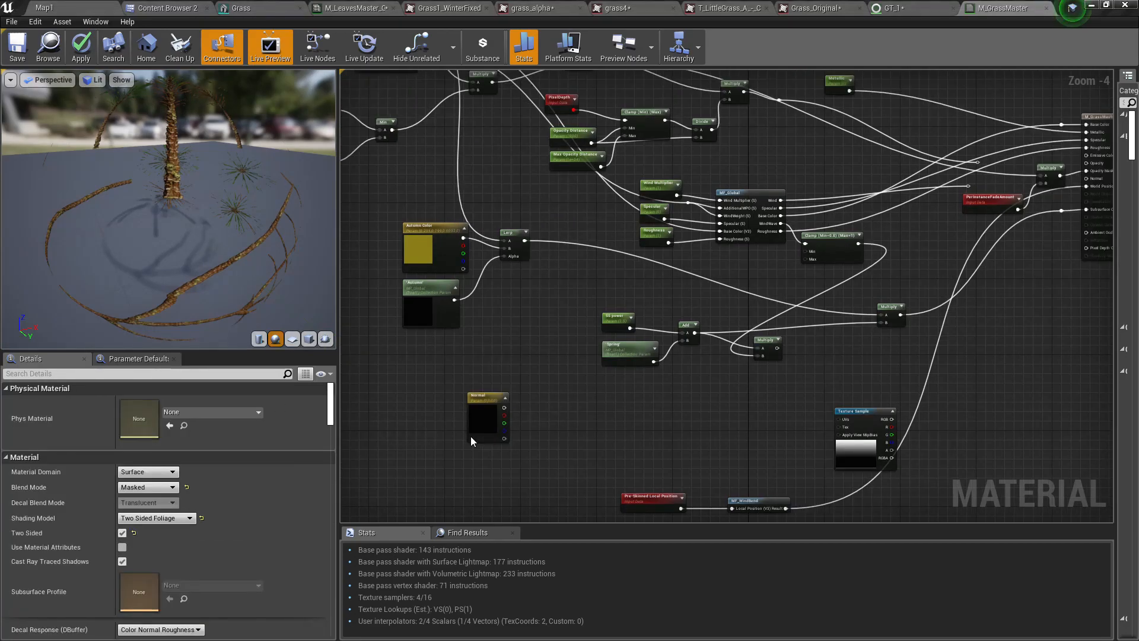
# Set the Normal parameter's default color to R 0.22, G 0.22 and B 1.
pyautogui.scroll(2, 471, 436)
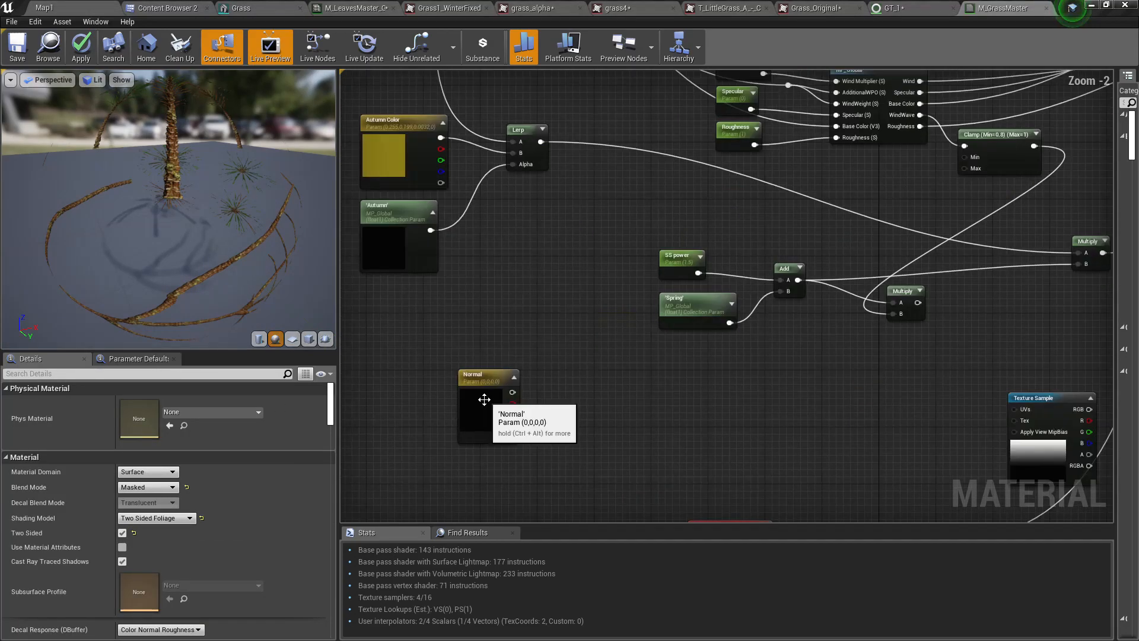
pyautogui.doubleClick(482, 400)
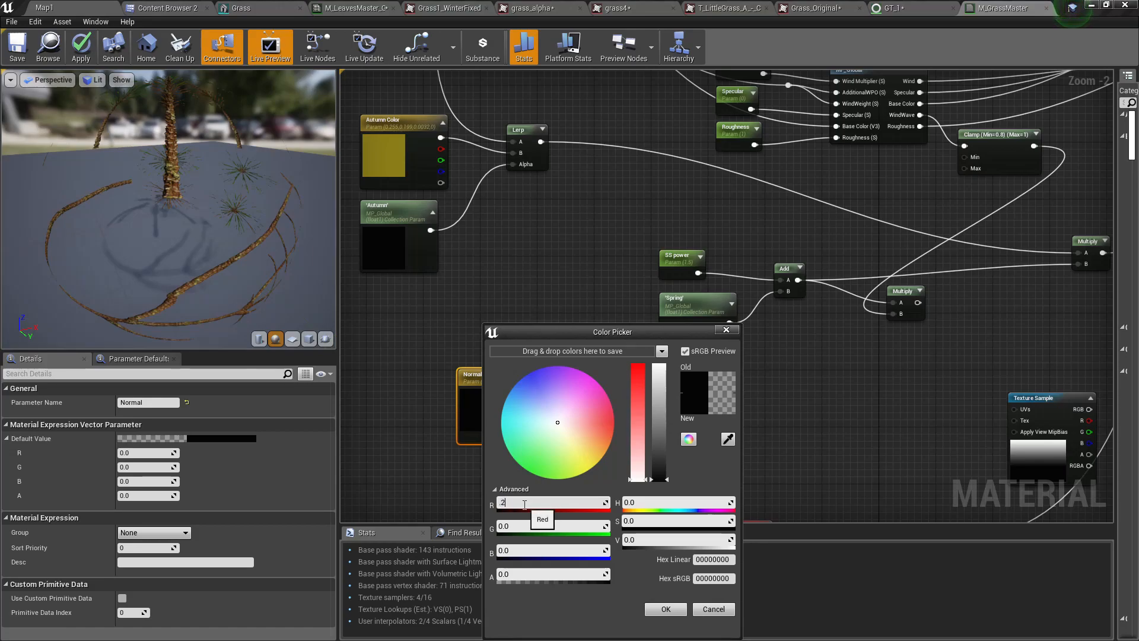
pyautogui.click(524, 504)
pyautogui.write('.22')
pyautogui.press('Tab')
pyautogui.write('.22')
pyautogui.press('Tab')
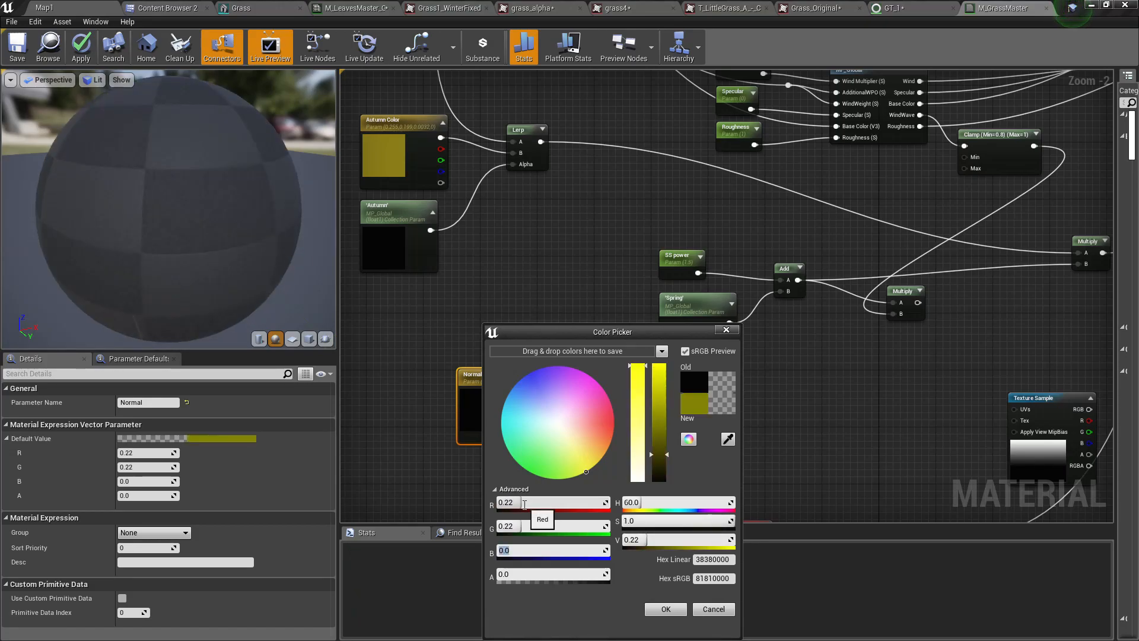
pyautogui.write('1')
pyautogui.press('Return')
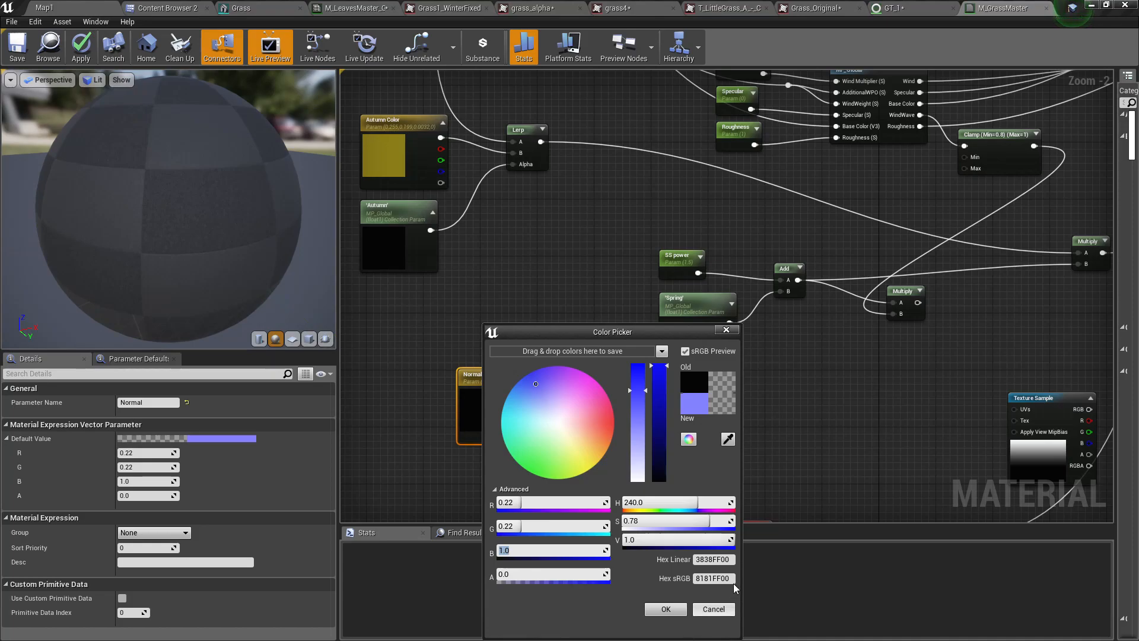
pyautogui.click(683, 611)
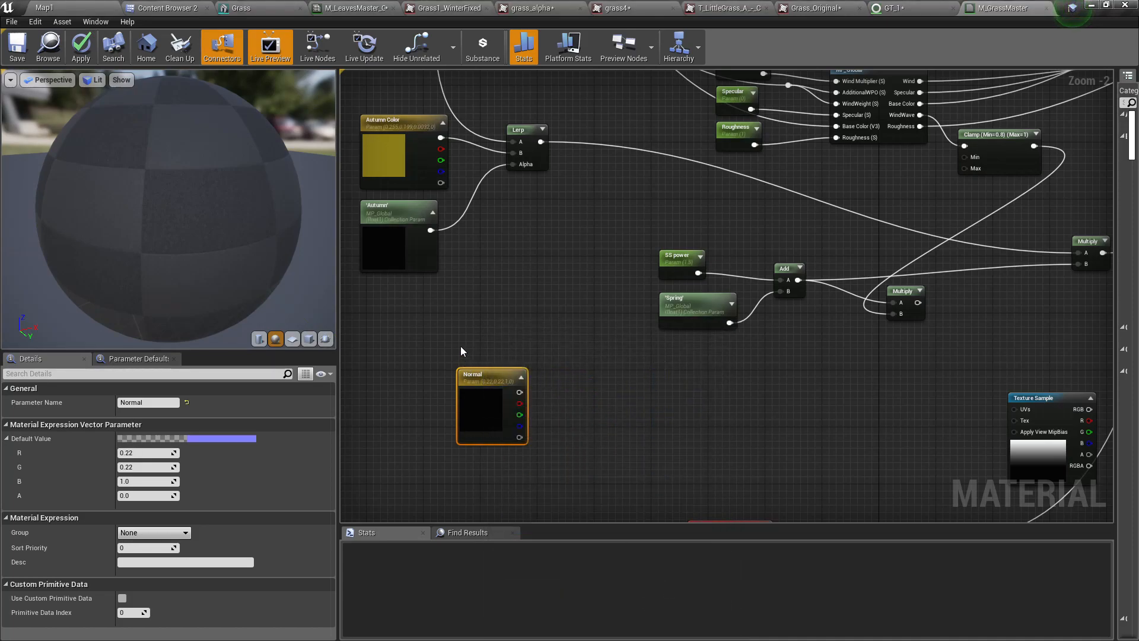
# Connect the Normal parameter to the material output's Normal input and apply the changes to M_GrassMaster.
pyautogui.moveTo(649, 418); pyautogui.dragTo(611, 456, button='right')
pyautogui.moveTo(482, 429); pyautogui.dragTo(696, 246)
pyautogui.scroll(-2, 599, 393)
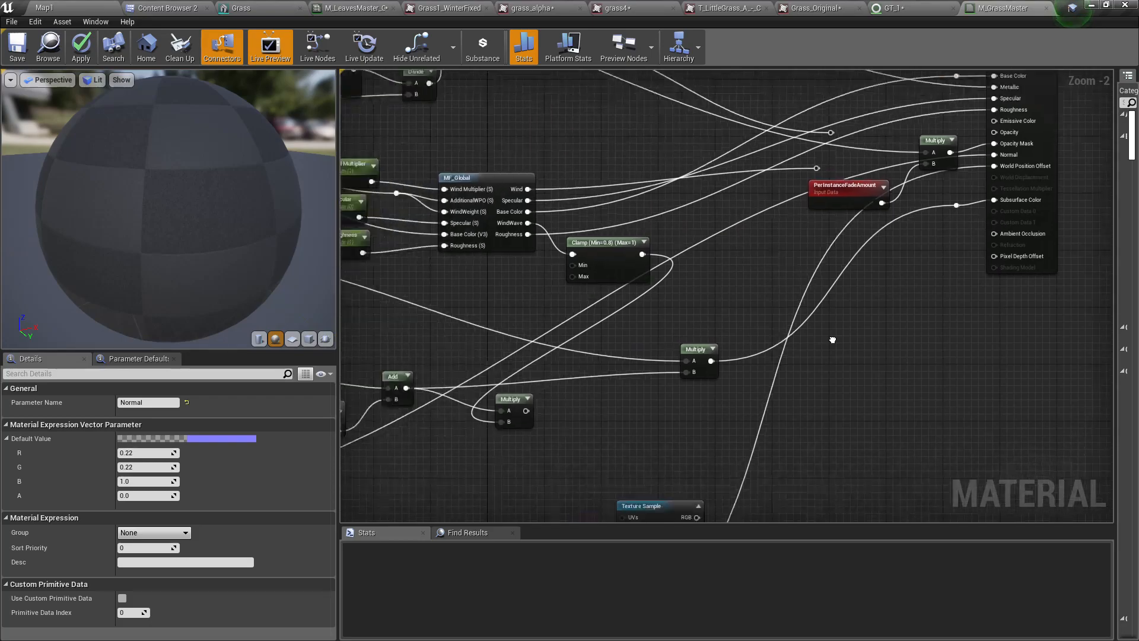
pyautogui.scroll(-1, 976, 287)
pyautogui.scroll(1, 642, 416)
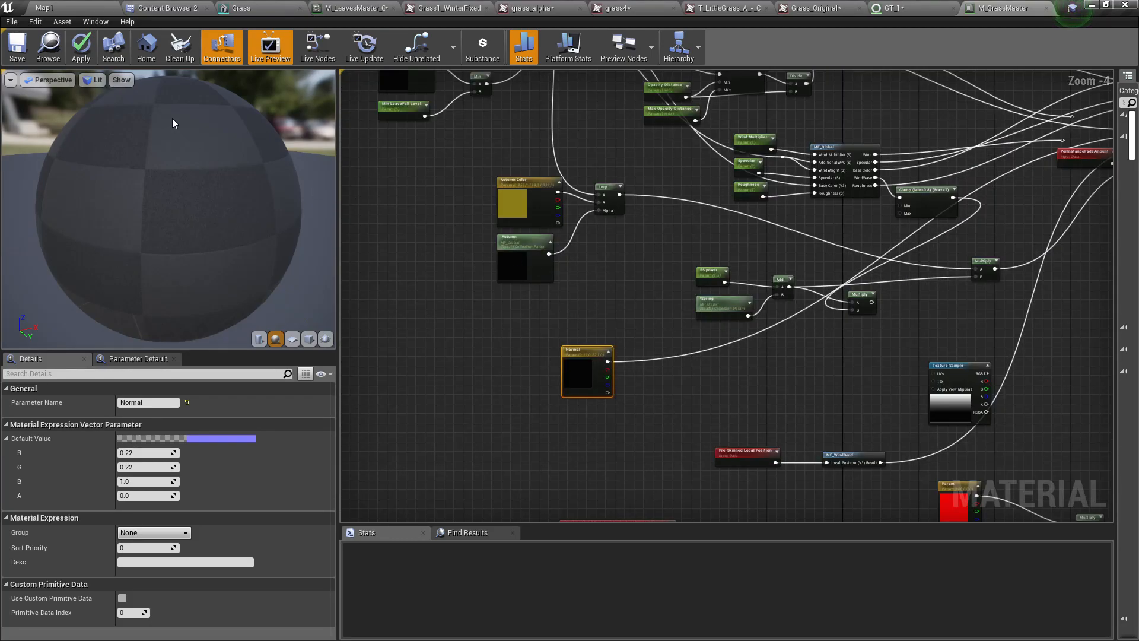
pyautogui.click(84, 58)
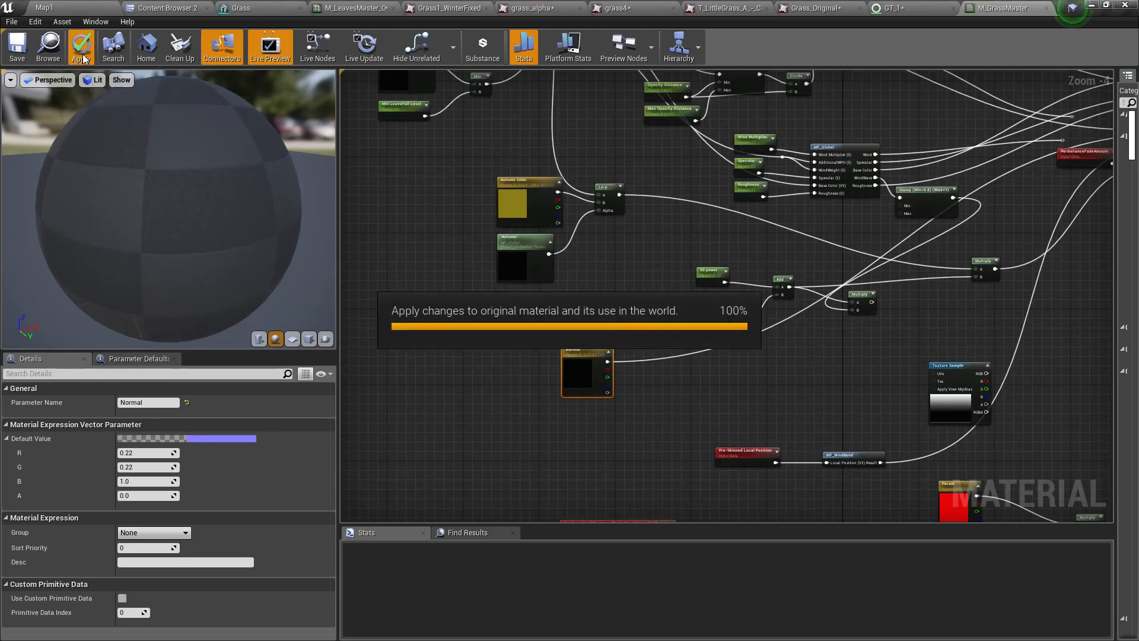
# Go back to Map1 and inspect the grass shading from several angles in the full-screen viewport.
pyautogui.click(93, 7)
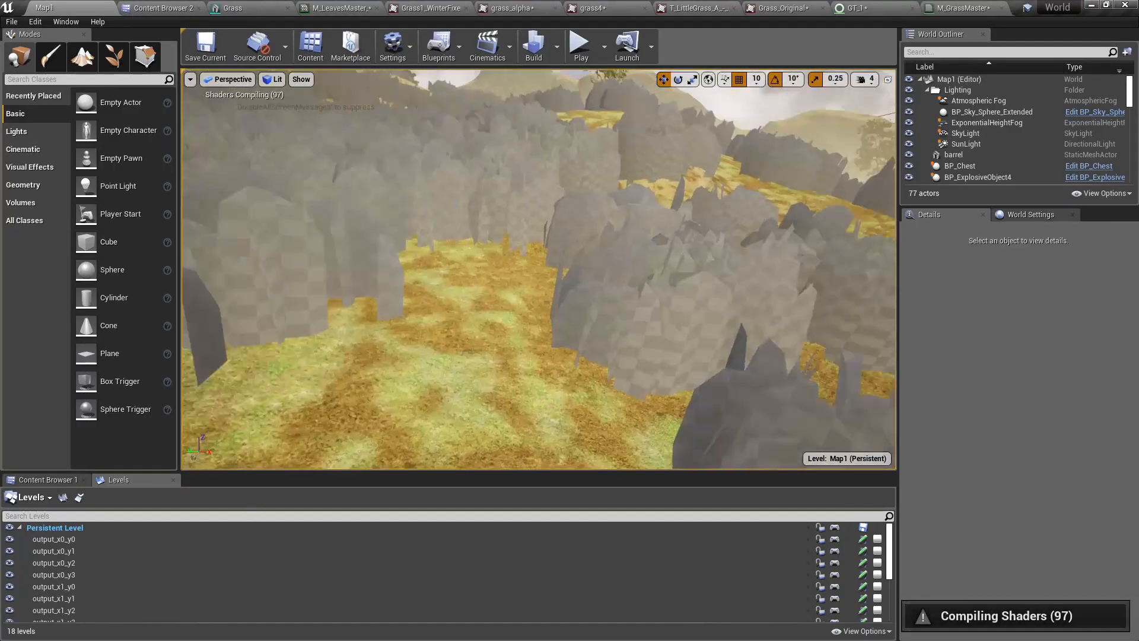
pyautogui.press('s')
pyautogui.moveTo(324, 161); pyautogui.dragTo(313, 158, button='right')
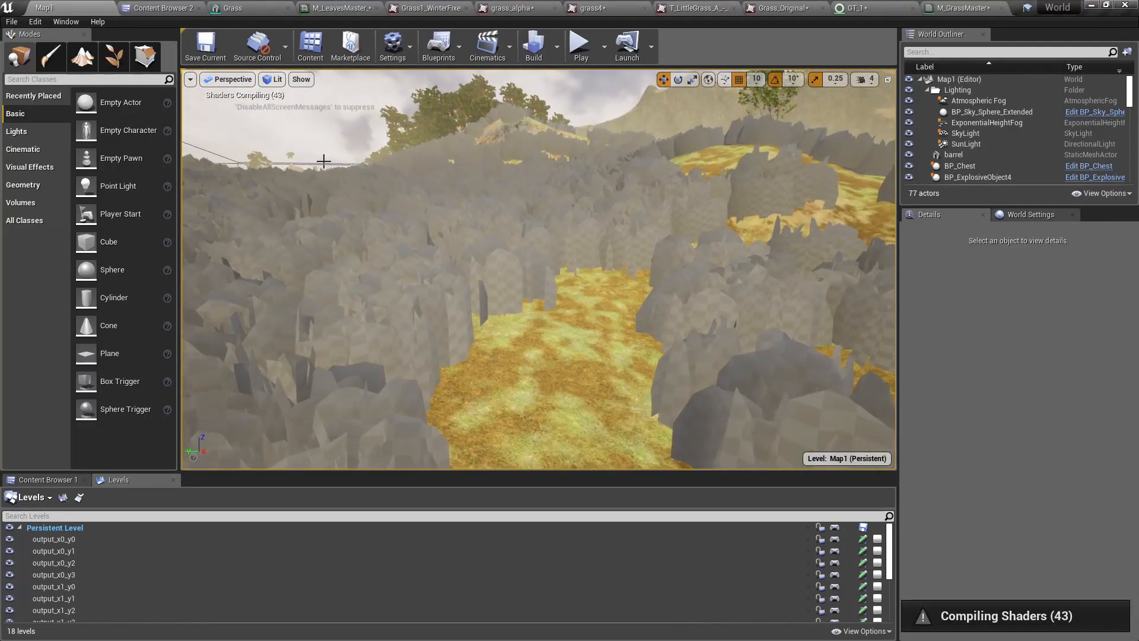
pyautogui.press('F11')
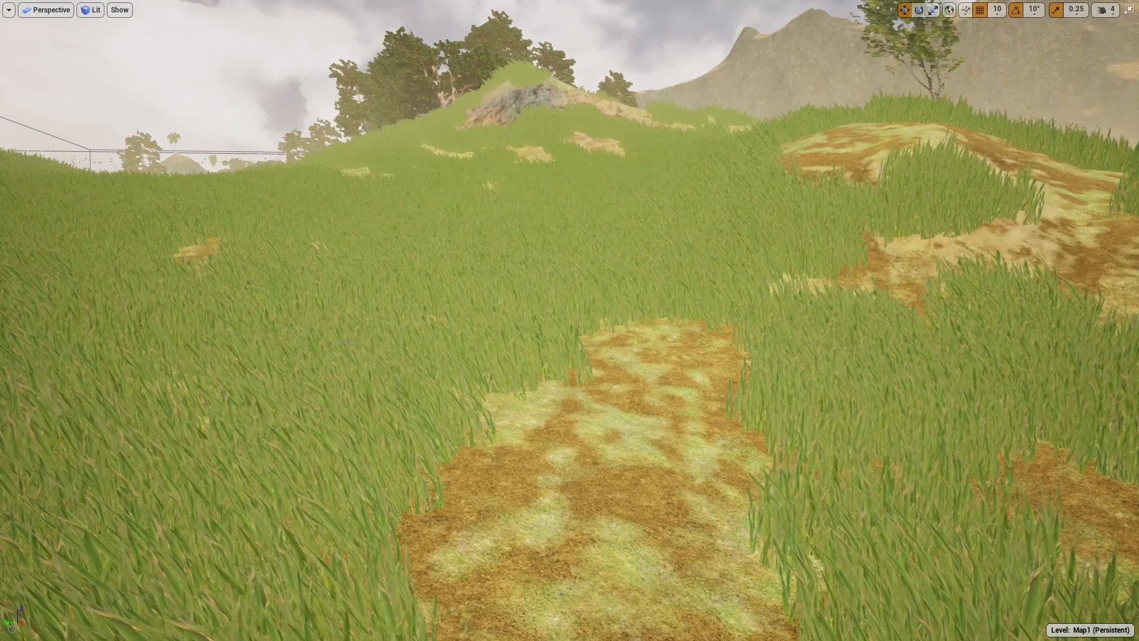
pyautogui.moveTo(348, 343); pyautogui.dragTo(314, 333, button='right')
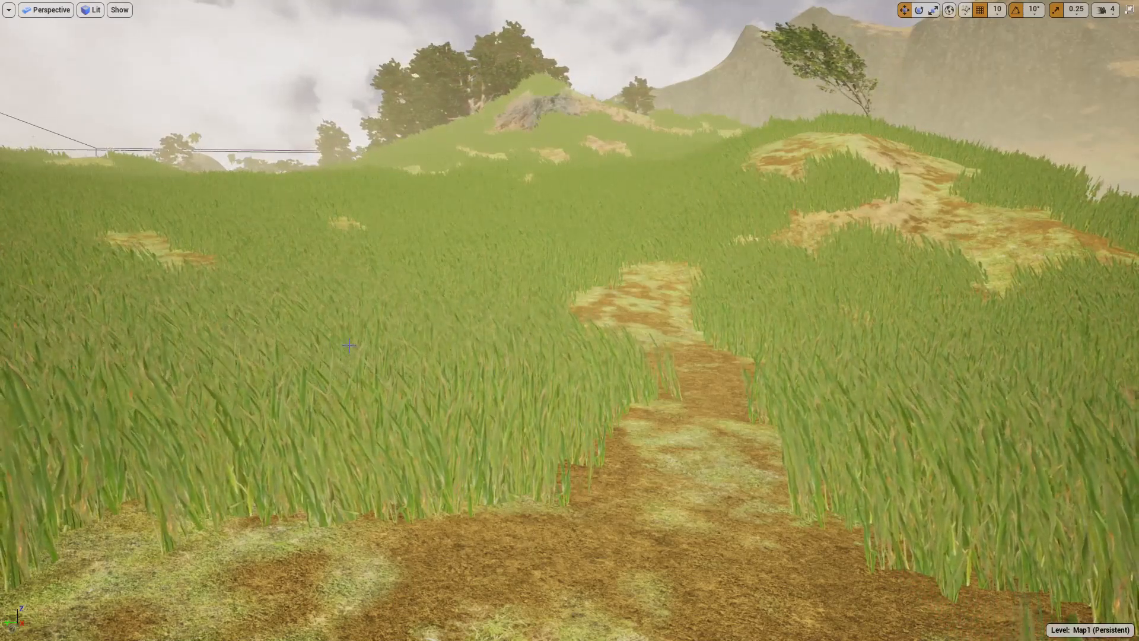
pyautogui.moveTo(653, 332); pyautogui.dragTo(227, 299, button='right')
pyautogui.press('w')
pyautogui.press('a')
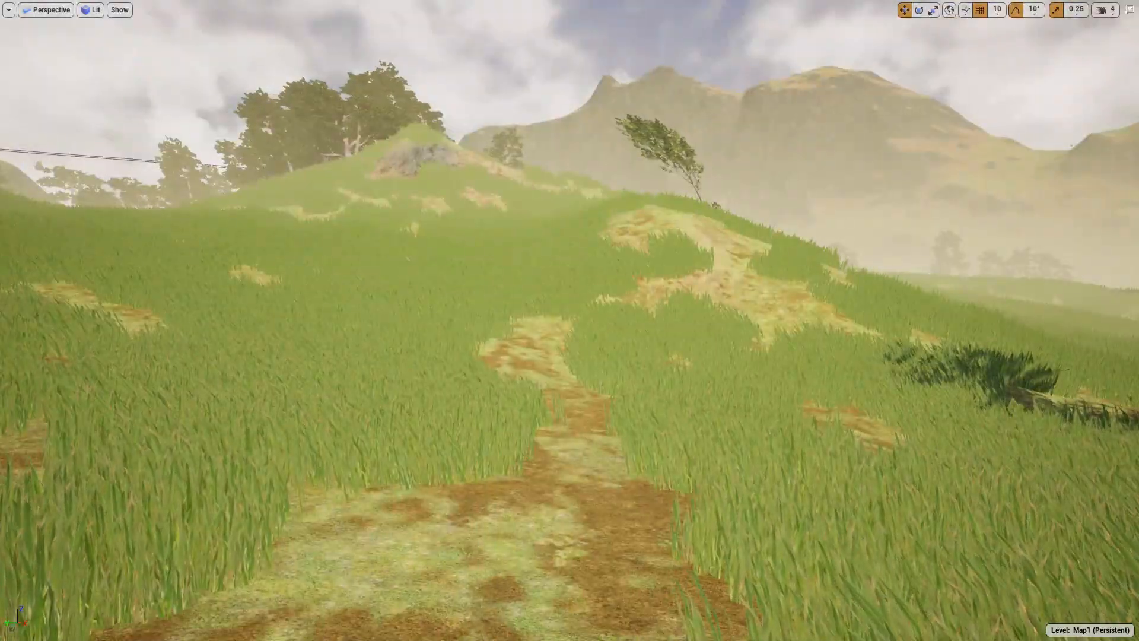
pyautogui.moveTo(569, 321); pyautogui.dragTo(569, 316, button='right')
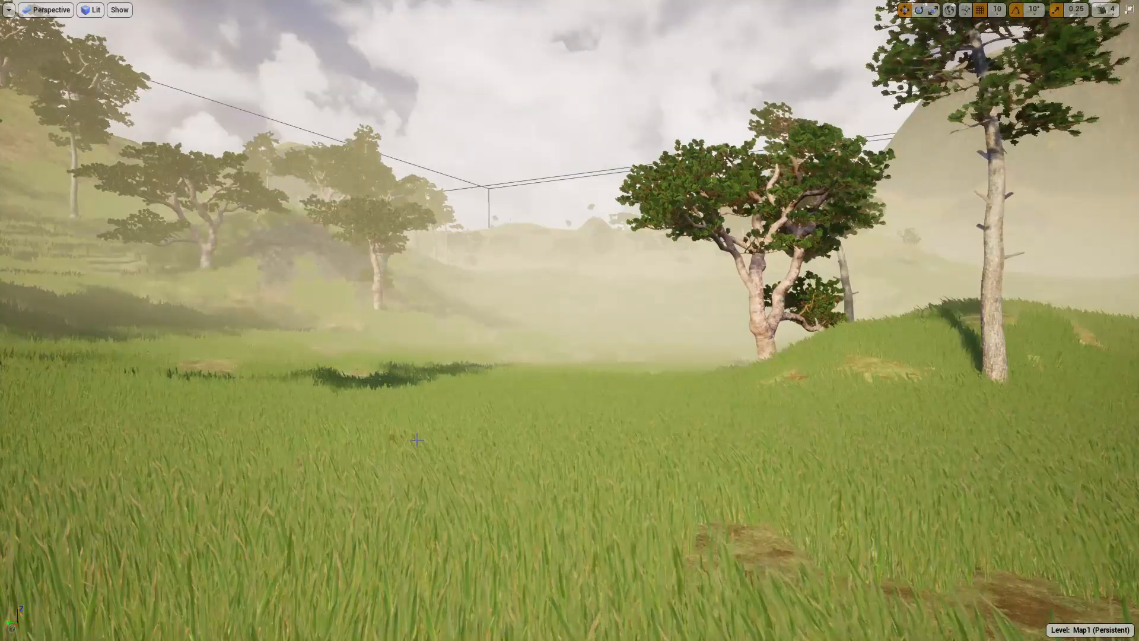
pyautogui.moveTo(417, 440)
pyautogui.mouseDown(button='right')
pyautogui.moveTo(439, 440)
pyautogui.moveTo(417, 439)
pyautogui.mouseUp(button='right')
pyautogui.press('F11')
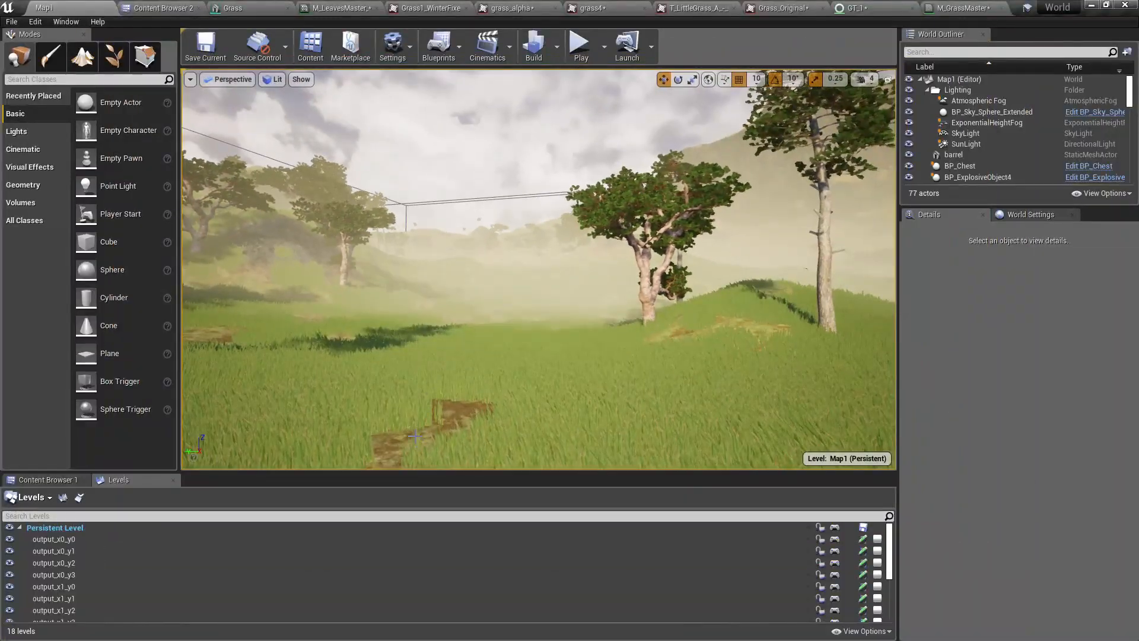
# Hide ExponentialHeightFog in Map1 and view the grass without fog from different directions.
pyautogui.moveTo(441, 264); pyautogui.dragTo(463, 266, button='right')
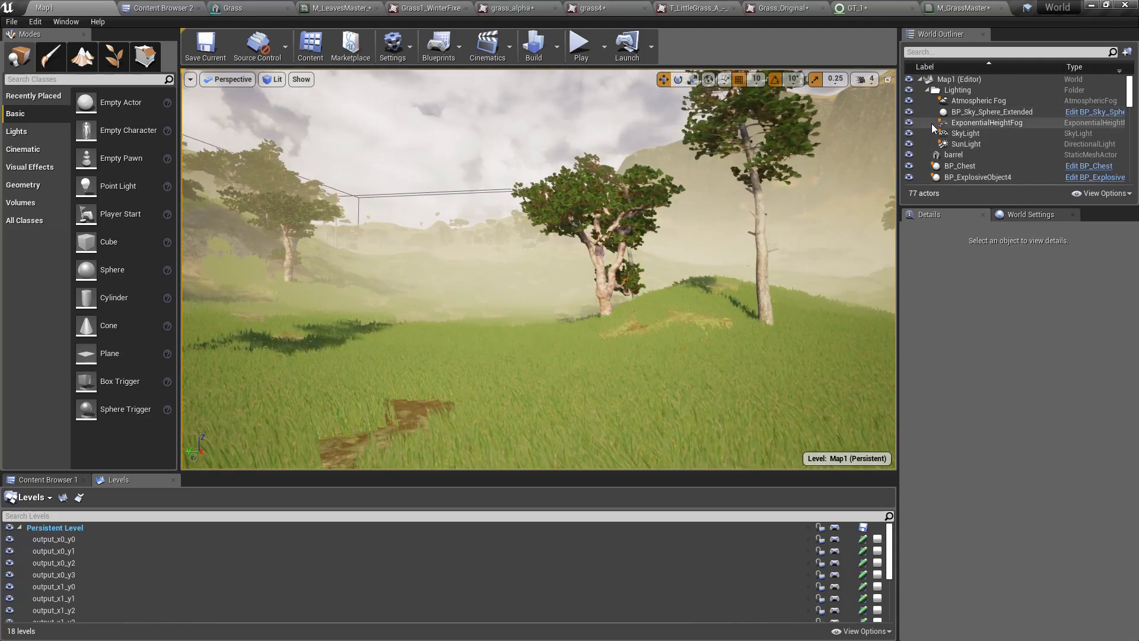
pyautogui.click(908, 123)
pyautogui.press('a')
pyautogui.moveTo(658, 277); pyautogui.dragTo(657, 287, button='right')
pyautogui.press('a')
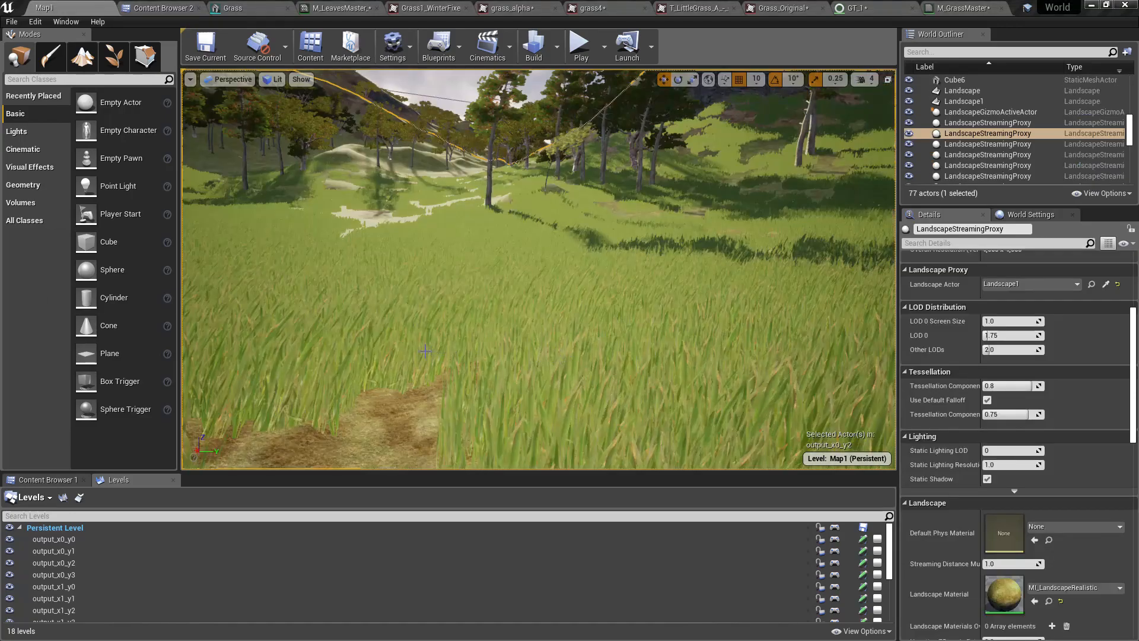
pyautogui.moveTo(426, 350); pyautogui.dragTo(425, 350, button='right')
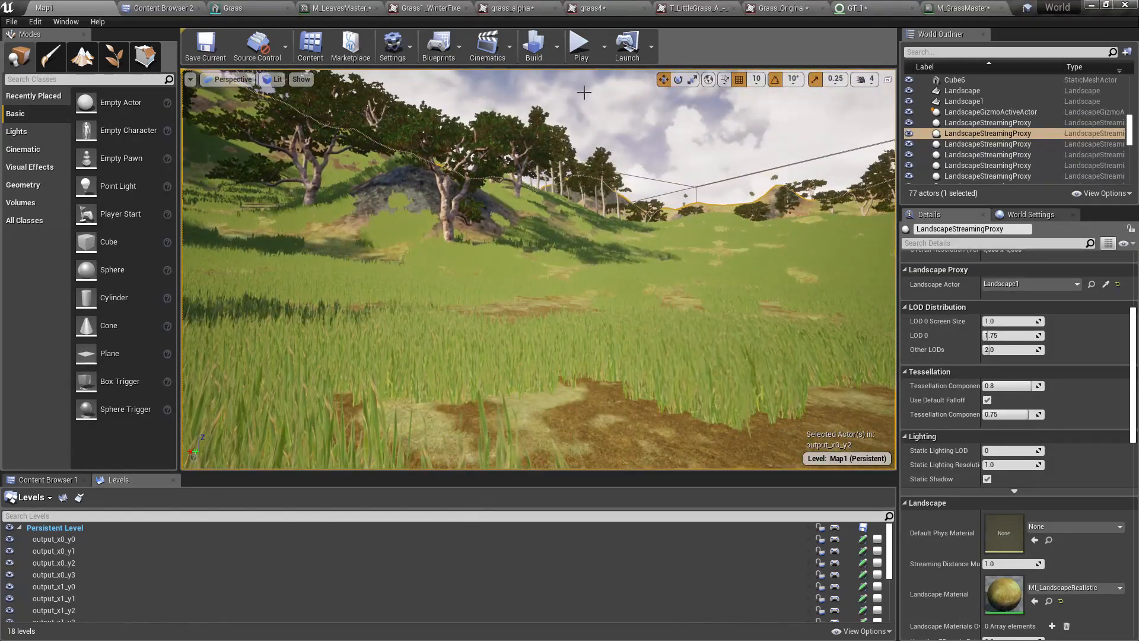
# Turn on Cast Dynamic Shadow in the GT_1 grass type and view the grass in Map1.
pyautogui.click(860, 8)
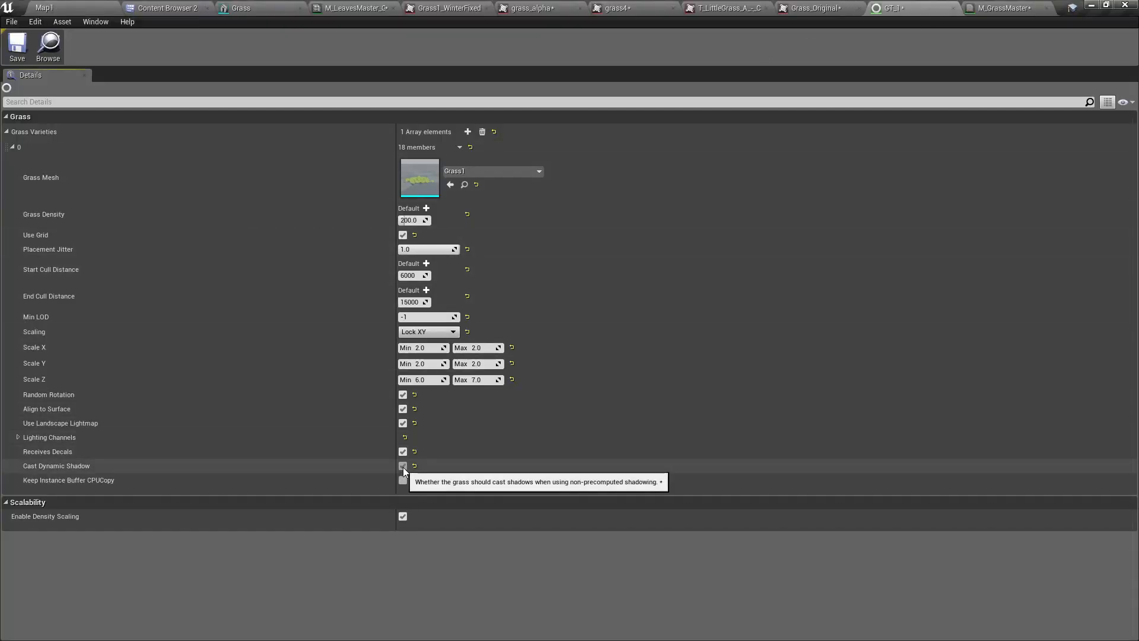
pyautogui.click(38, 5)
pyautogui.moveTo(539, 269); pyautogui.dragTo(683, 237, button='right')
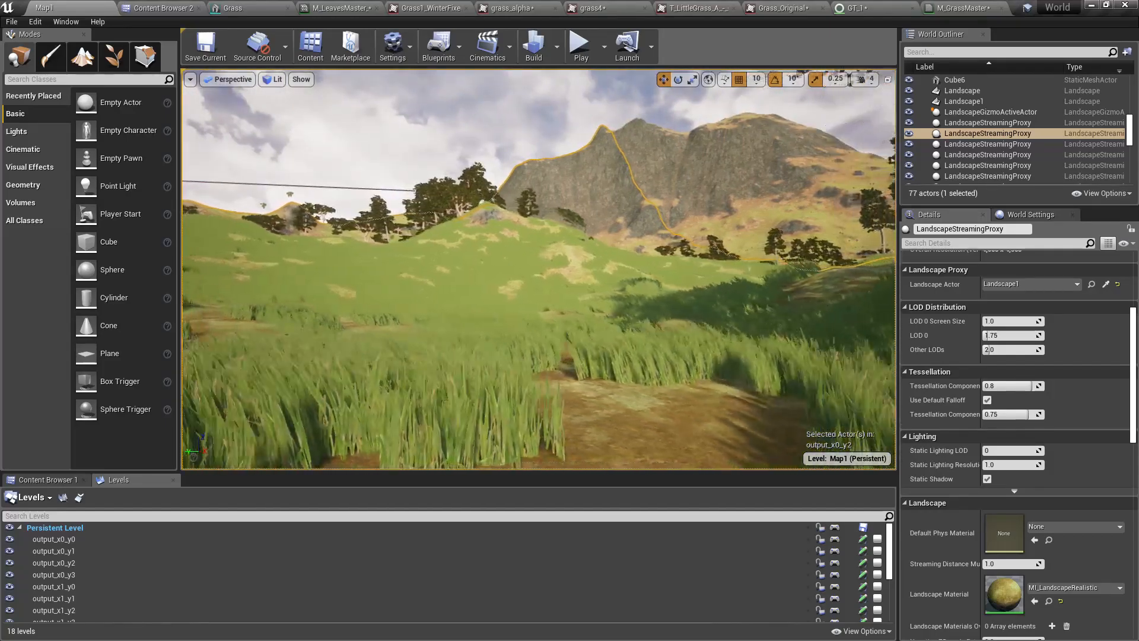
# Inspect the grass with dynamic shadows in the full-screen Map1 viewport, moving across the hills and looking in several directions.
pyautogui.press('F11')
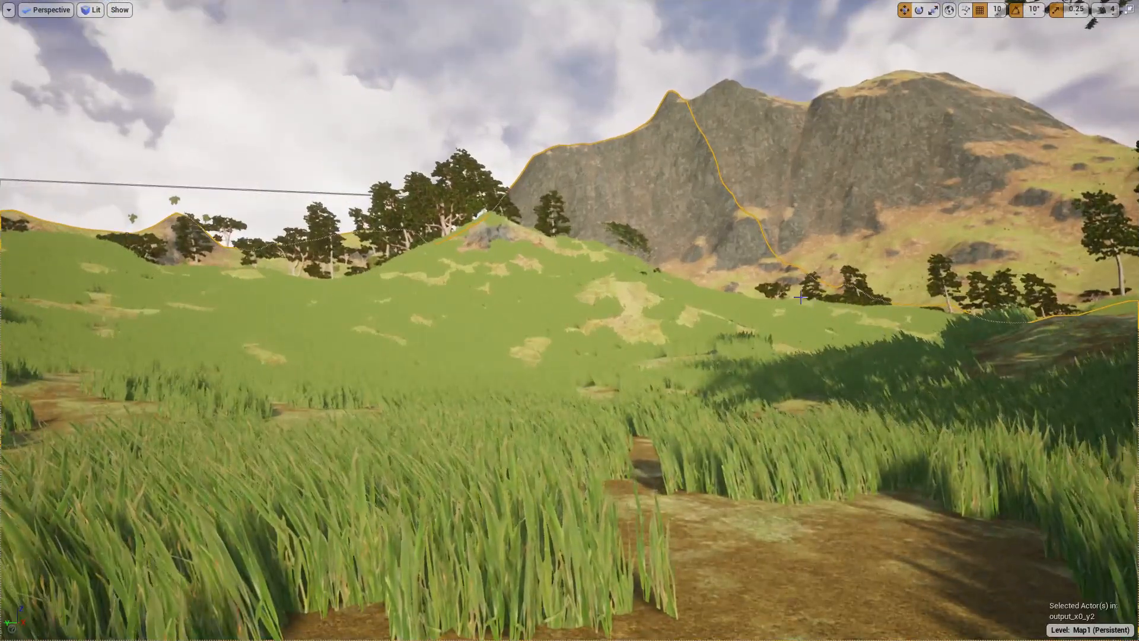
pyautogui.moveTo(682, 238); pyautogui.dragTo(641, 234, button='right')
pyautogui.moveTo(728, 235); pyautogui.dragTo(890, 214, button='right')
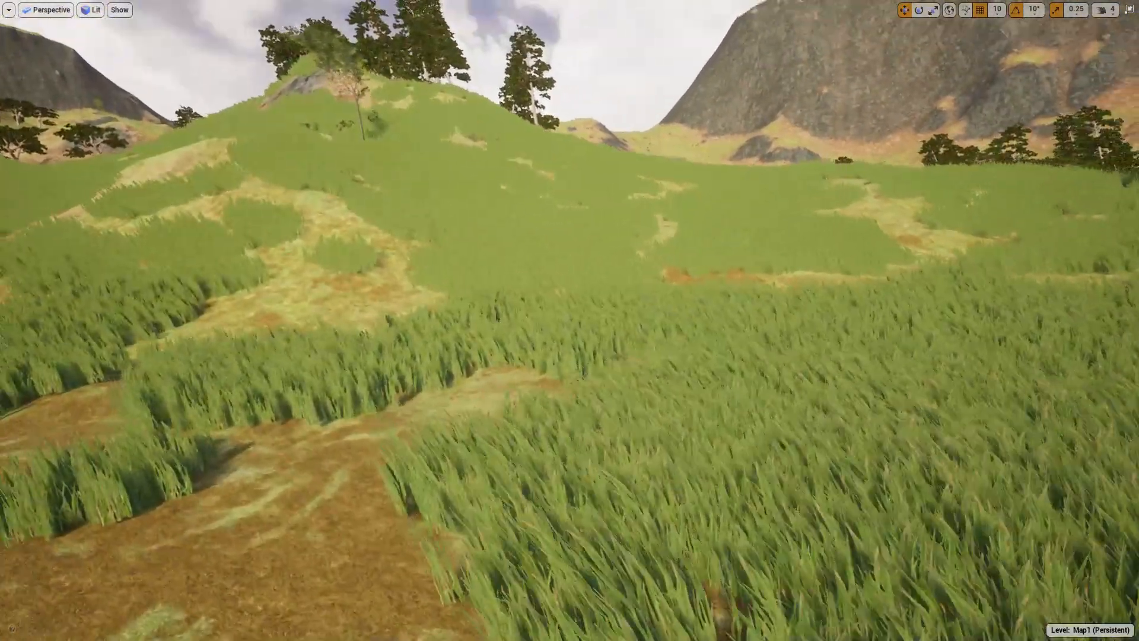
pyautogui.press('w')
pyautogui.moveTo(570, 321); pyautogui.dragTo(801, 311, button='right')
pyautogui.press('w')
pyautogui.press('w')
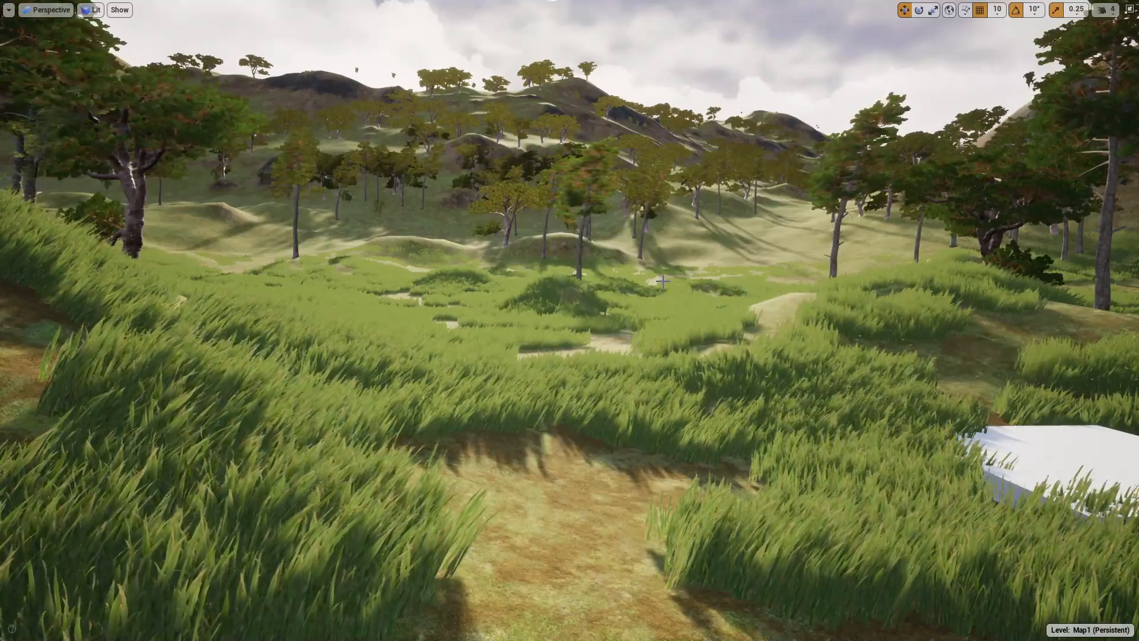
pyautogui.moveTo(668, 257)
pyautogui.mouseDown(button='right')
pyautogui.moveTo(617, 252)
pyautogui.moveTo(676, 255)
pyautogui.mouseUp(button='right')
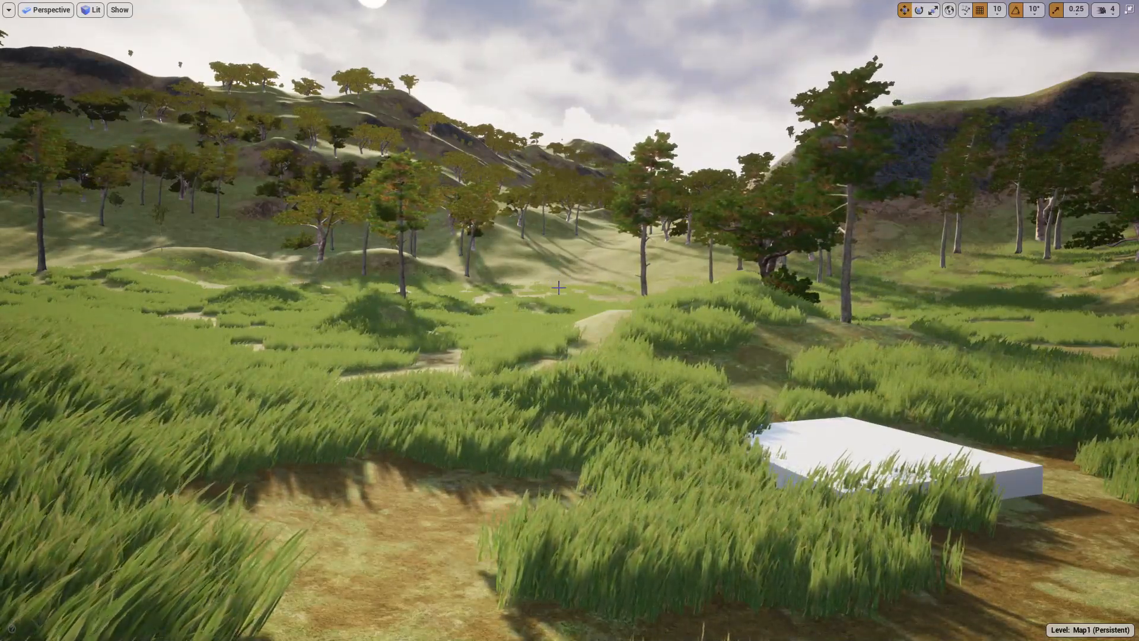
pyautogui.moveTo(563, 324); pyautogui.dragTo(504, 309, button='right')
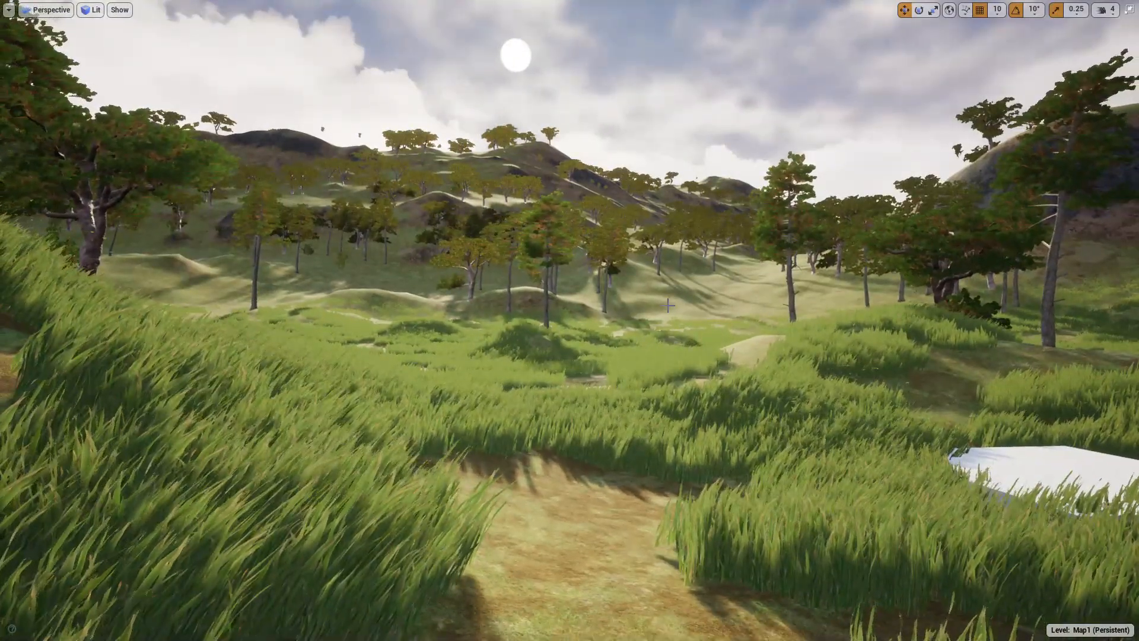
pyautogui.moveTo(199, 265); pyautogui.dragTo(206, 254, button='right')
pyautogui.press('F11')
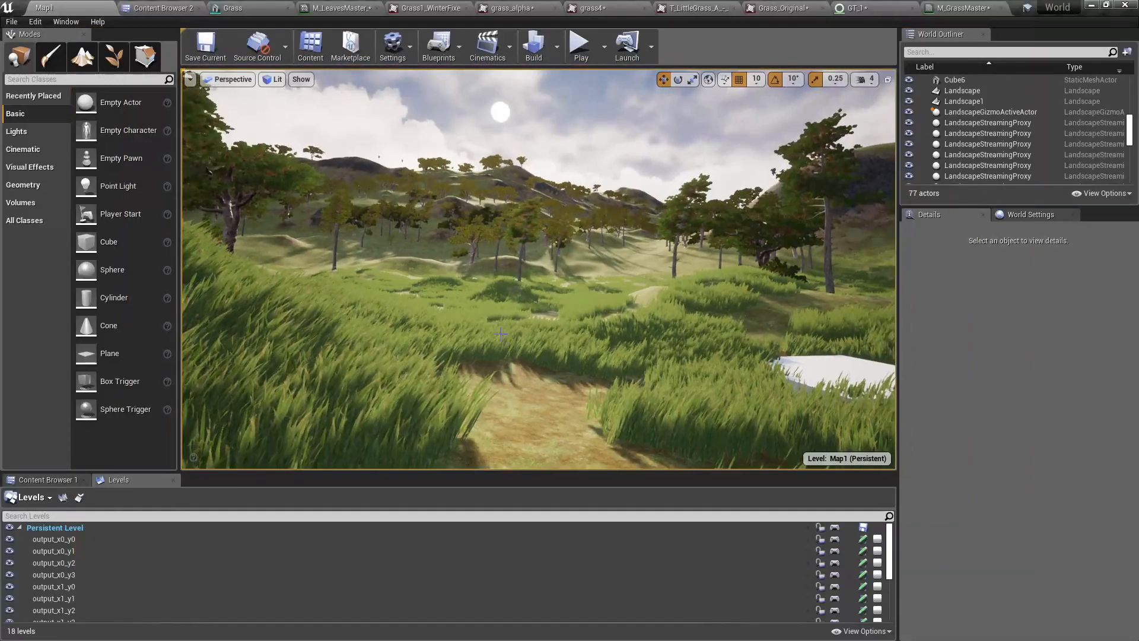
# Select the landscape in Map1, open its M_Landscape material and examine the layer functions and the slope and height blending.
pyautogui.moveTo(552, 358); pyautogui.dragTo(541, 385, button='right')
pyautogui.click(542, 357)
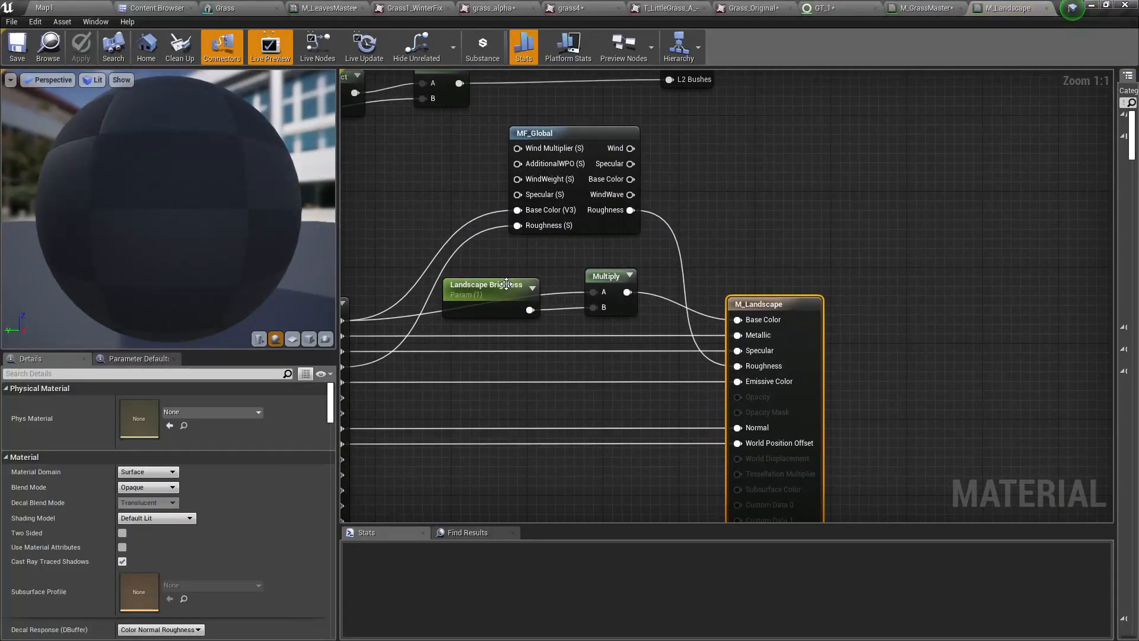
pyautogui.scroll(-4, 661, 180)
pyautogui.moveTo(475, 379); pyautogui.dragTo(1138, 473, button='right')
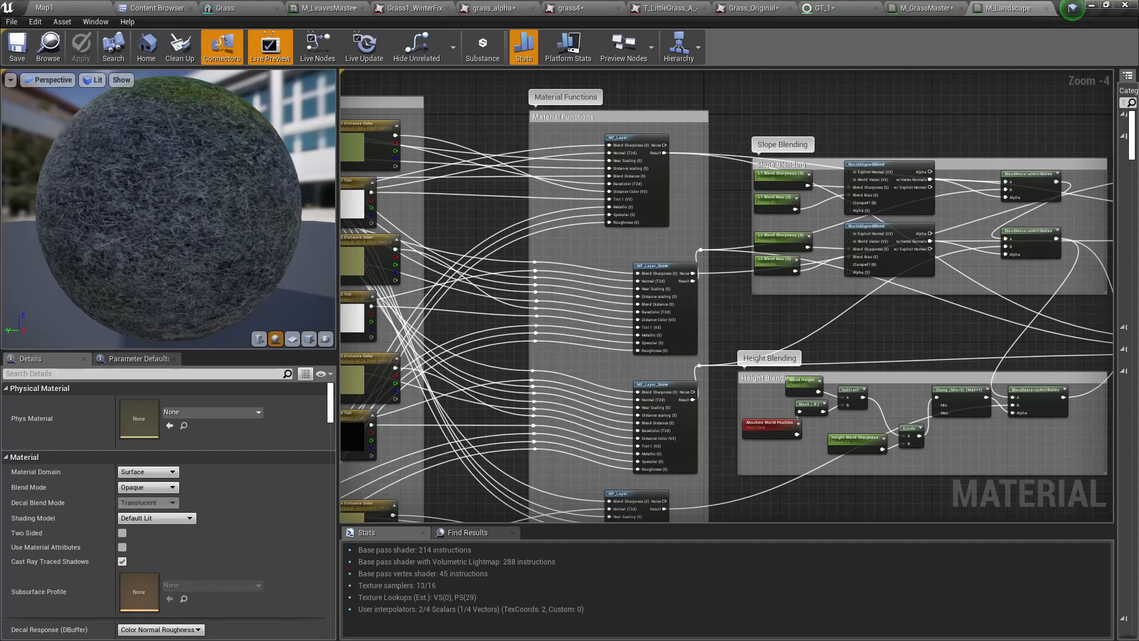
pyautogui.moveTo(652, 332); pyautogui.dragTo(882, 304, button='right')
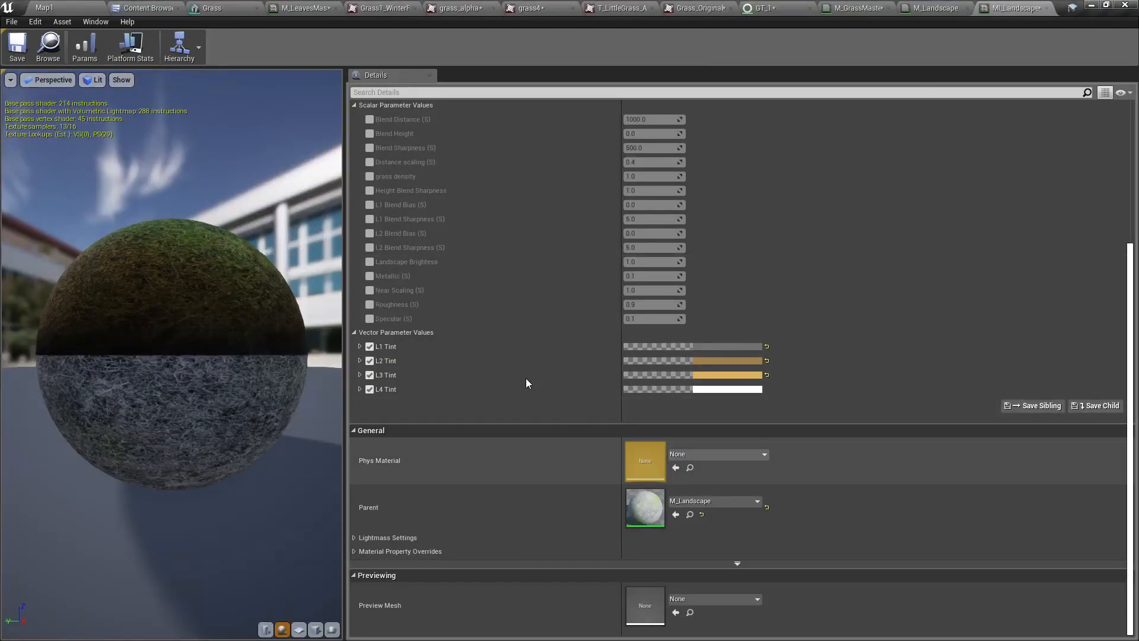
# Review the scalar and tint parameters of the landscape material instance and compare with the terrain in Map1.
pyautogui.scroll(1, 415, 388)
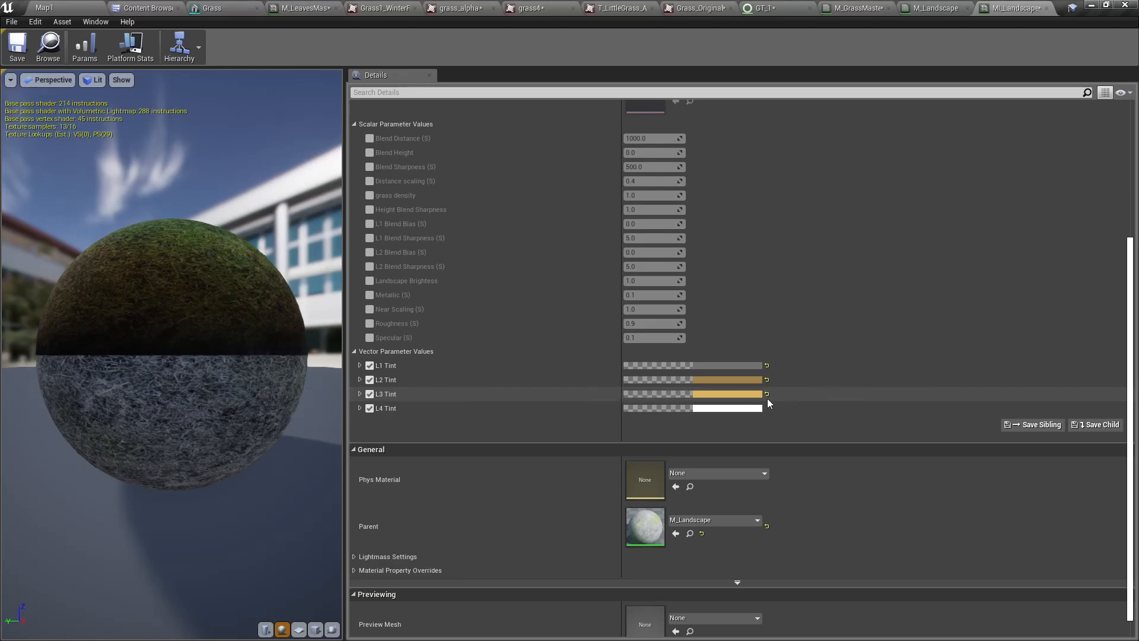
pyautogui.click(40, 5)
pyautogui.moveTo(610, 374); pyautogui.dragTo(682, 361, button='right')
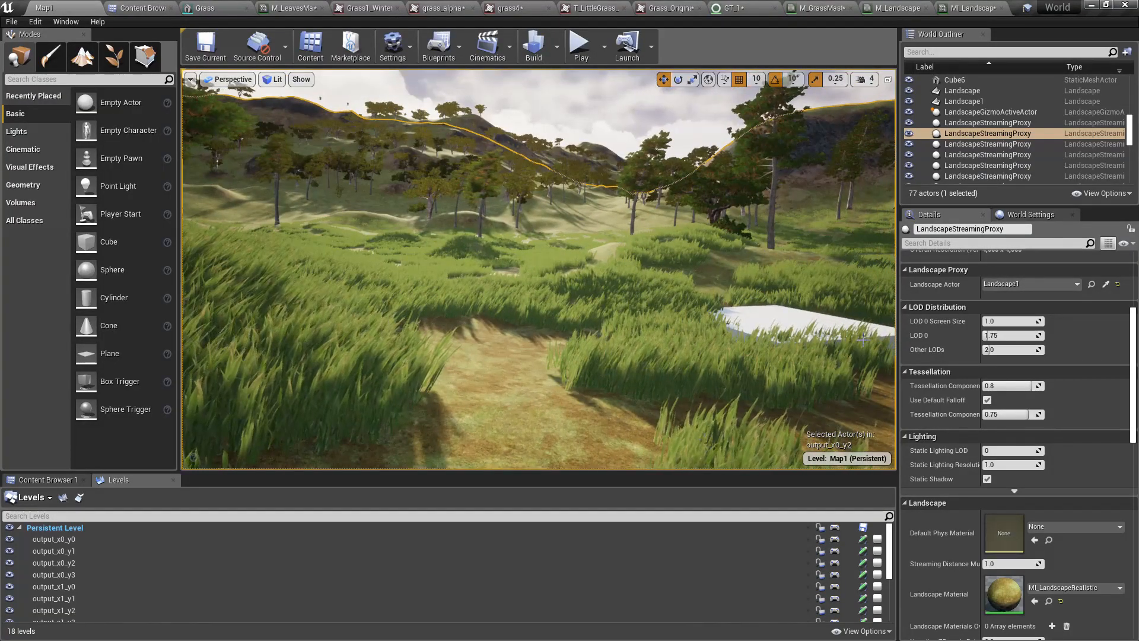
# Open the instance's parent material M_Landscape and examine the L2 and L3 texture, normal, tint and distance colour parameters.
pyautogui.click(955, 7)
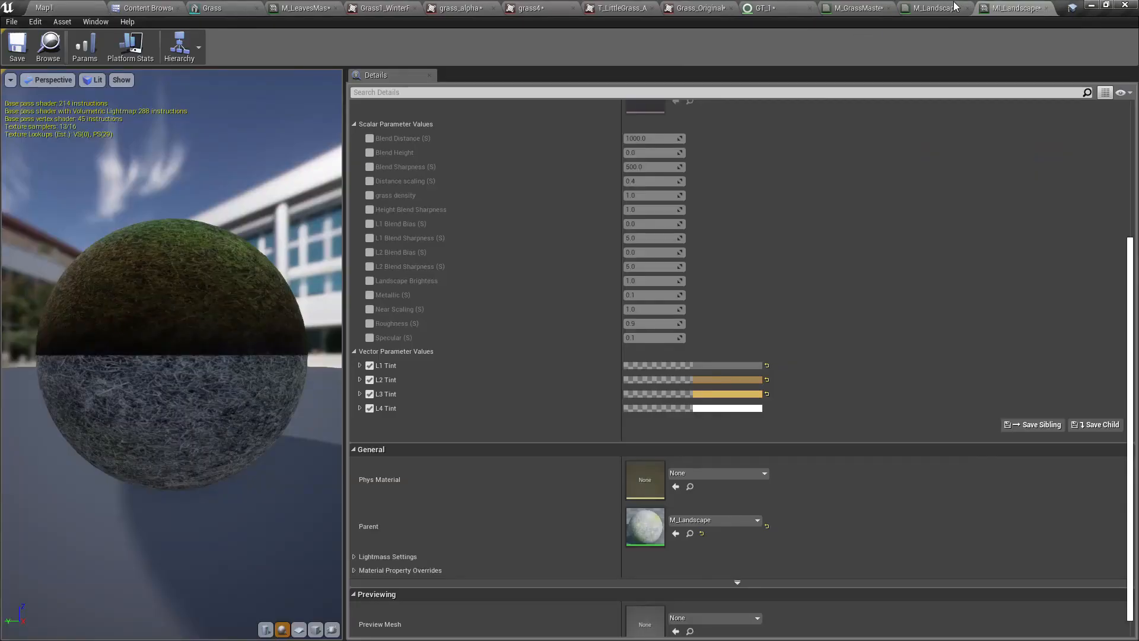
pyautogui.doubleClick(645, 525)
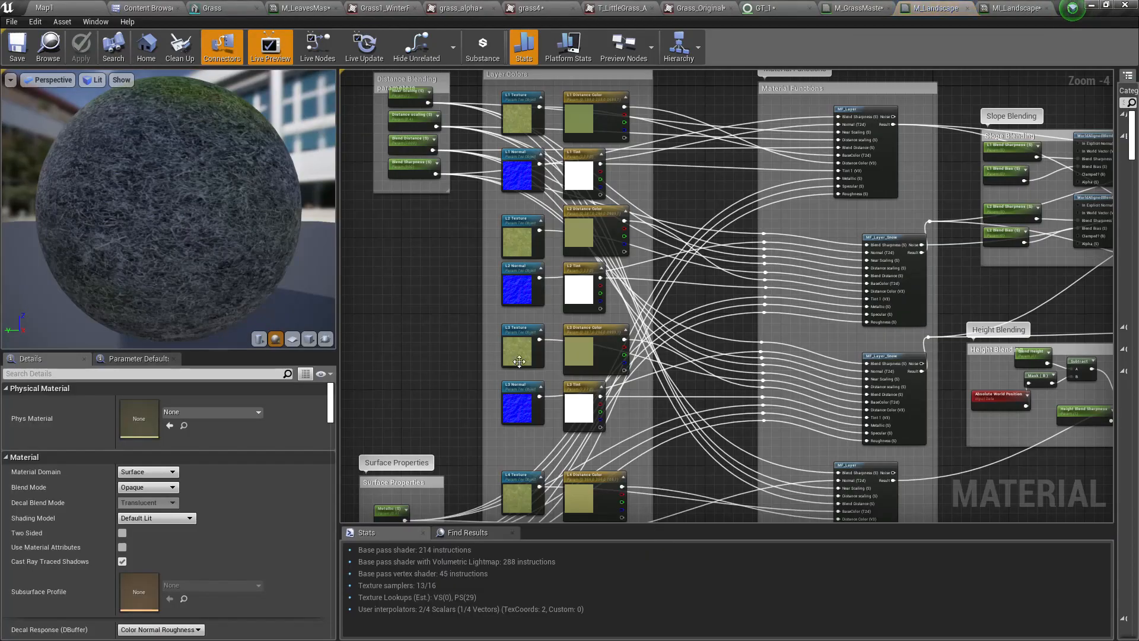
pyautogui.scroll(4, 513, 344)
pyautogui.moveTo(532, 336); pyautogui.dragTo(487, 209, button='right')
pyautogui.moveTo(486, 361); pyautogui.dragTo(449, 285, button='right')
pyautogui.click(522, 341)
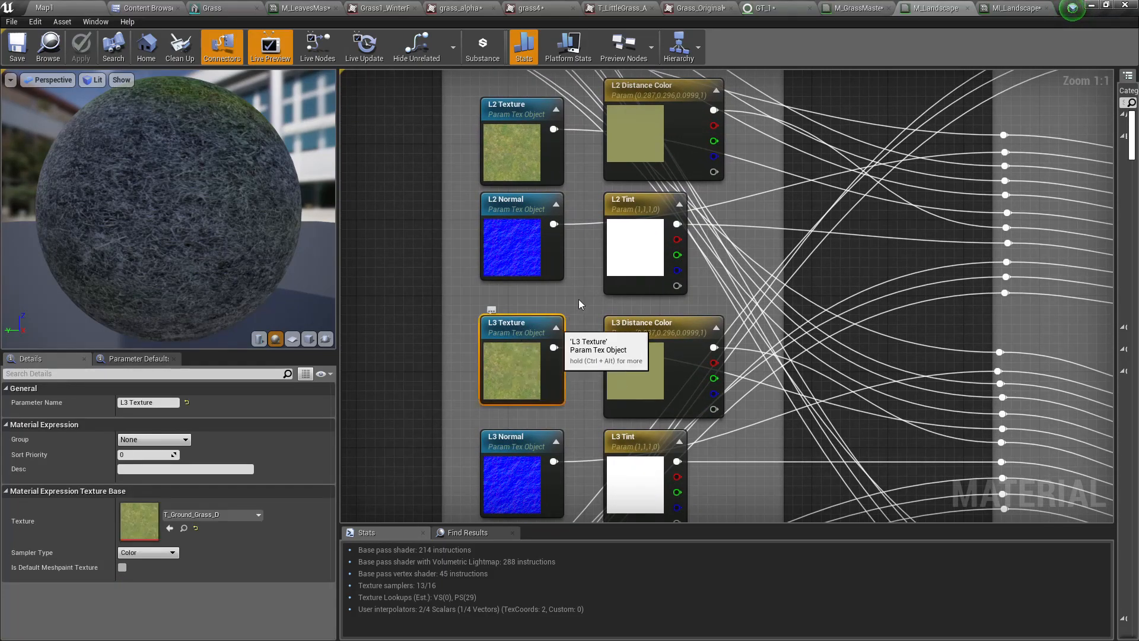
pyautogui.moveTo(453, 232); pyautogui.dragTo(458, 326, button='right')
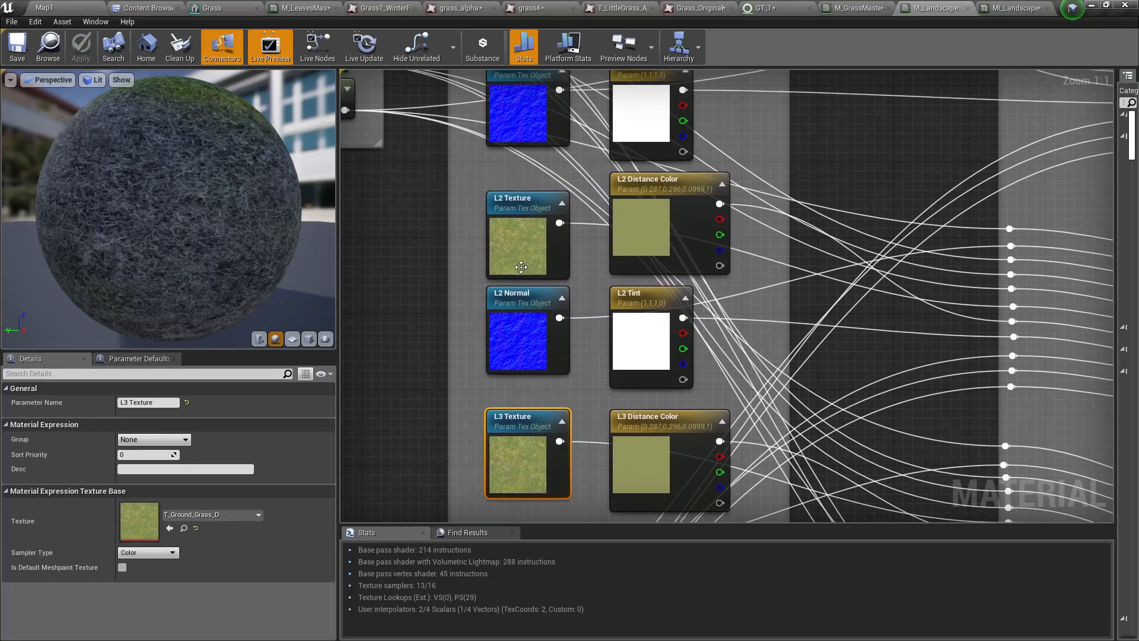
# Look through the texture and scalar parameters of the landscape material instance and return to M_Landscape.
pyautogui.click(1007, 6)
pyautogui.scroll(-1, 539, 384)
pyautogui.scroll(4, 539, 389)
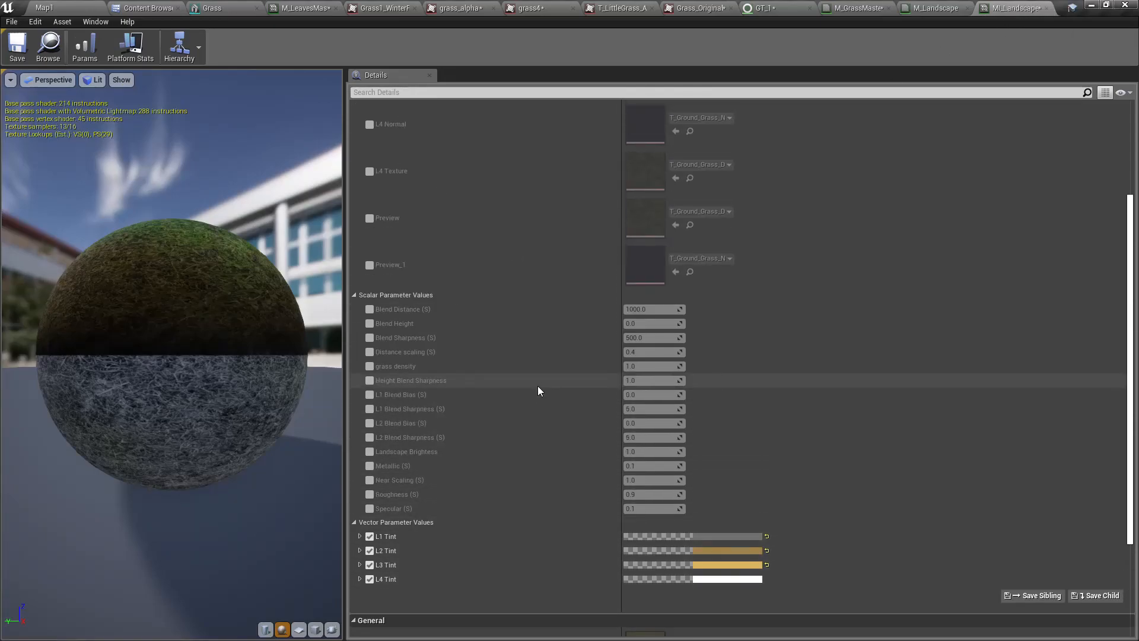
pyautogui.scroll(6, 539, 388)
pyautogui.click(936, 8)
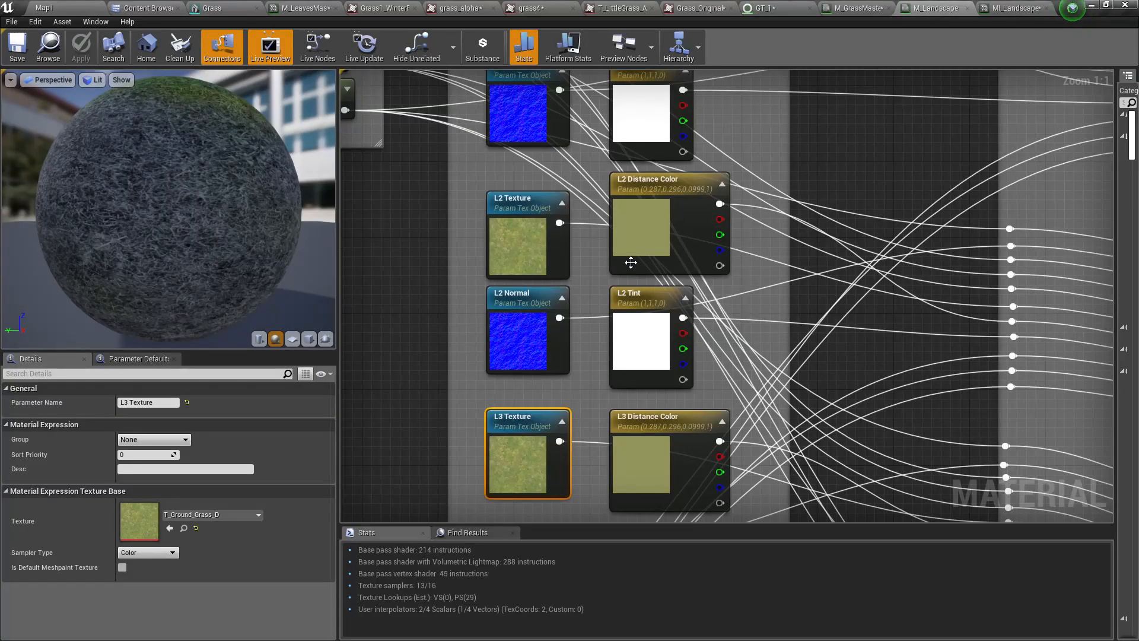
# Examine the L3 Distance Color parameter in M_Landscape, trace its connection to MF_Layer_Snow and check for it in the material instance.
pyautogui.scroll(-5, 629, 262)
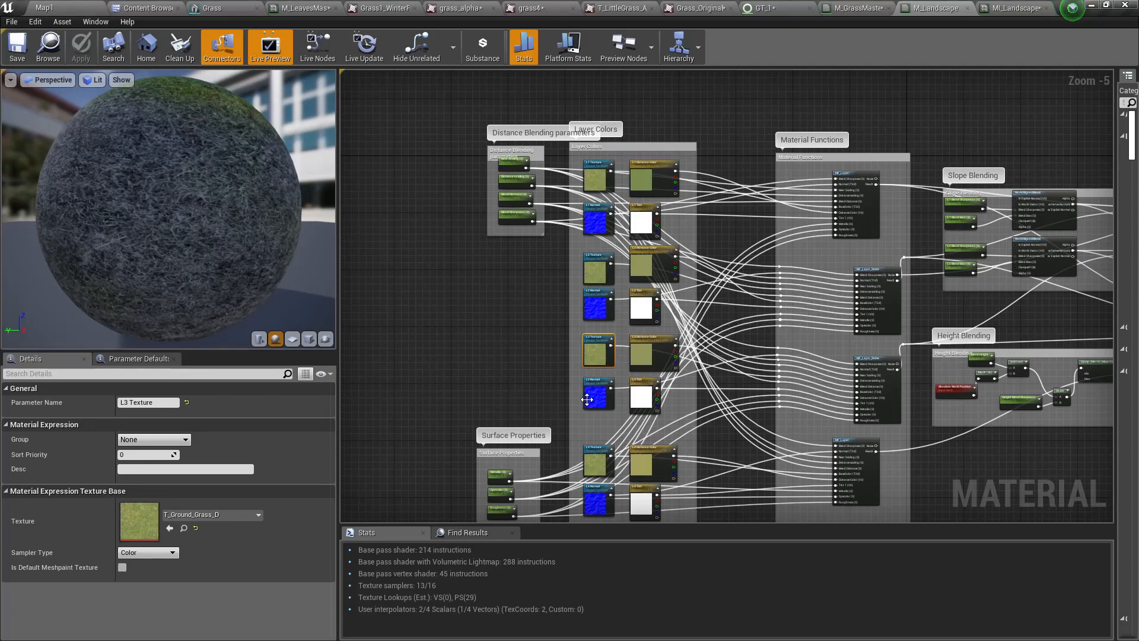
pyautogui.scroll(3, 590, 397)
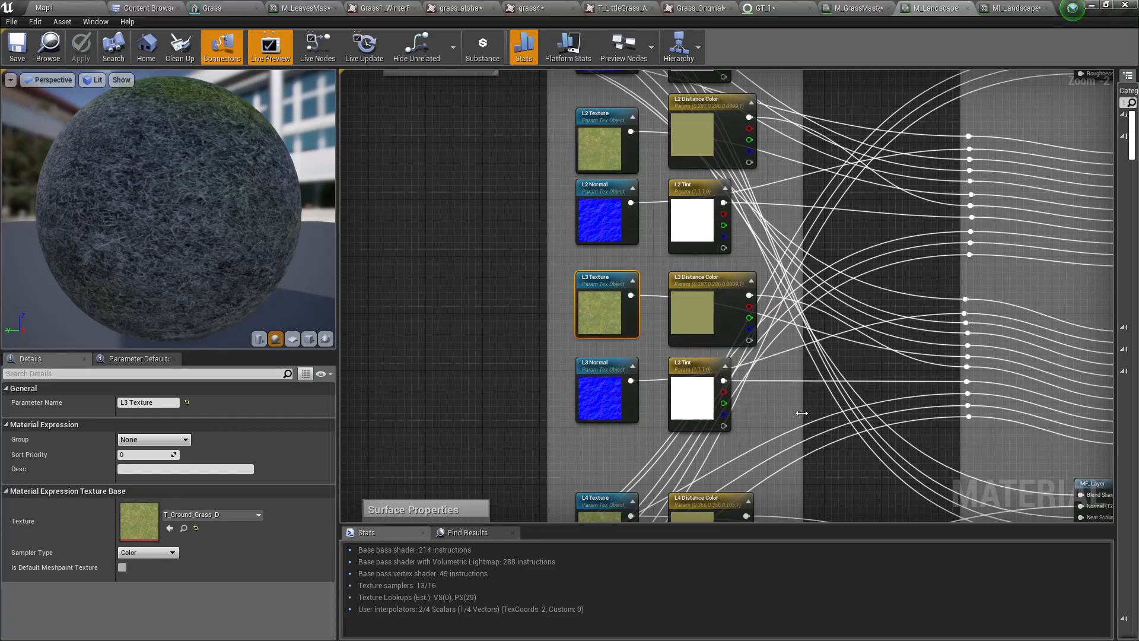
pyautogui.moveTo(799, 407); pyautogui.dragTo(645, 386, button='right')
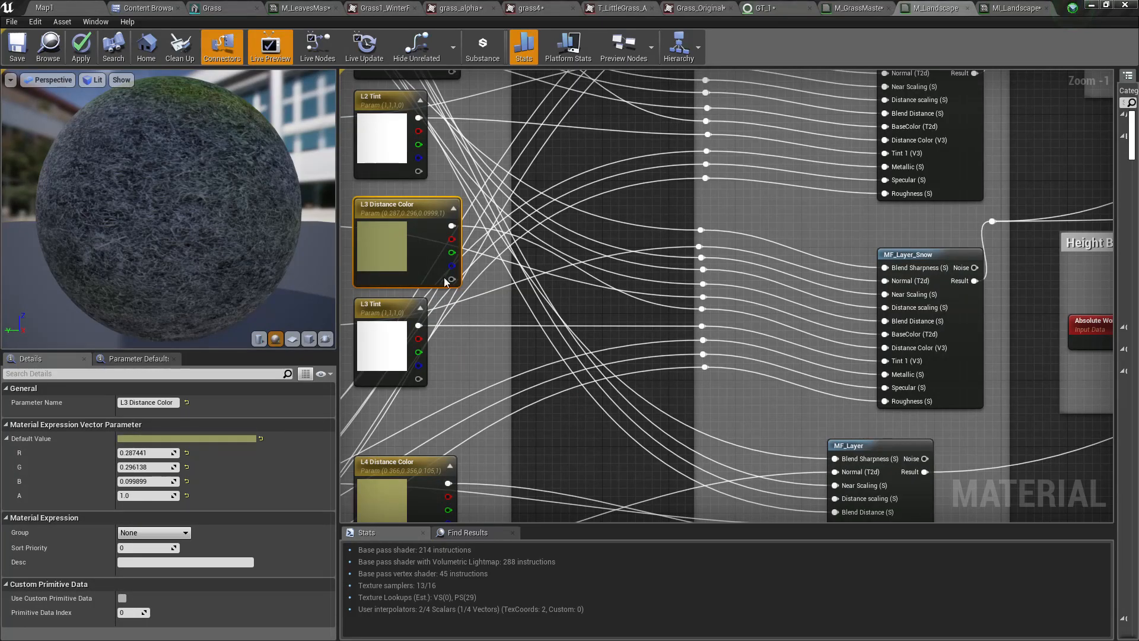
pyautogui.moveTo(446, 281); pyautogui.dragTo(701, 395, button='right')
pyautogui.moveTo(875, 409); pyautogui.dragTo(651, 350, button='right')
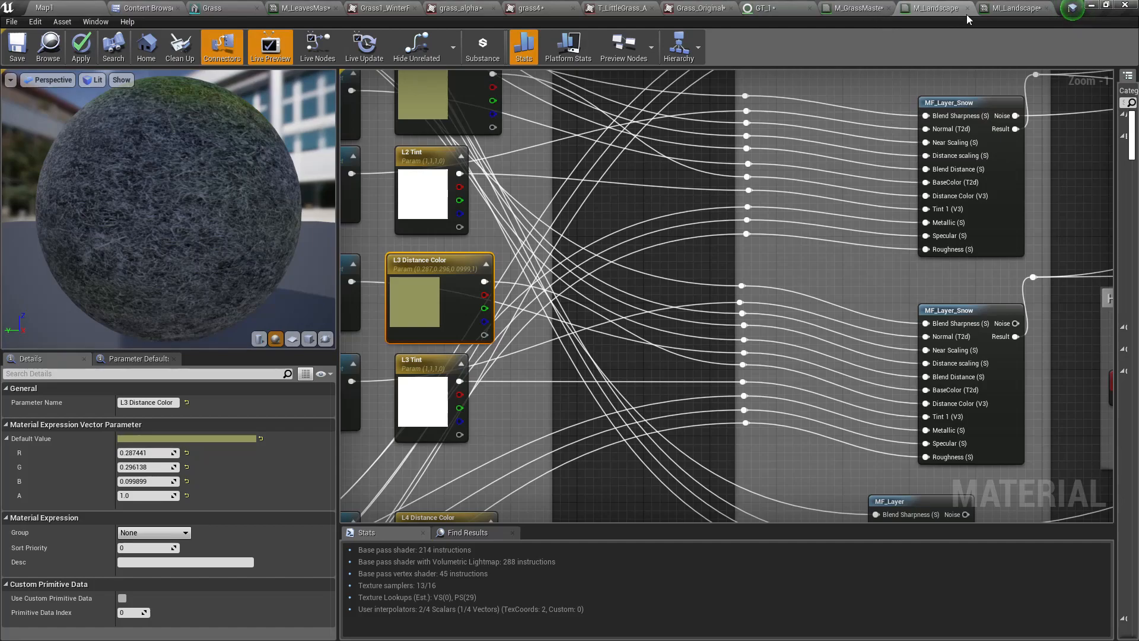
pyautogui.click(1012, 8)
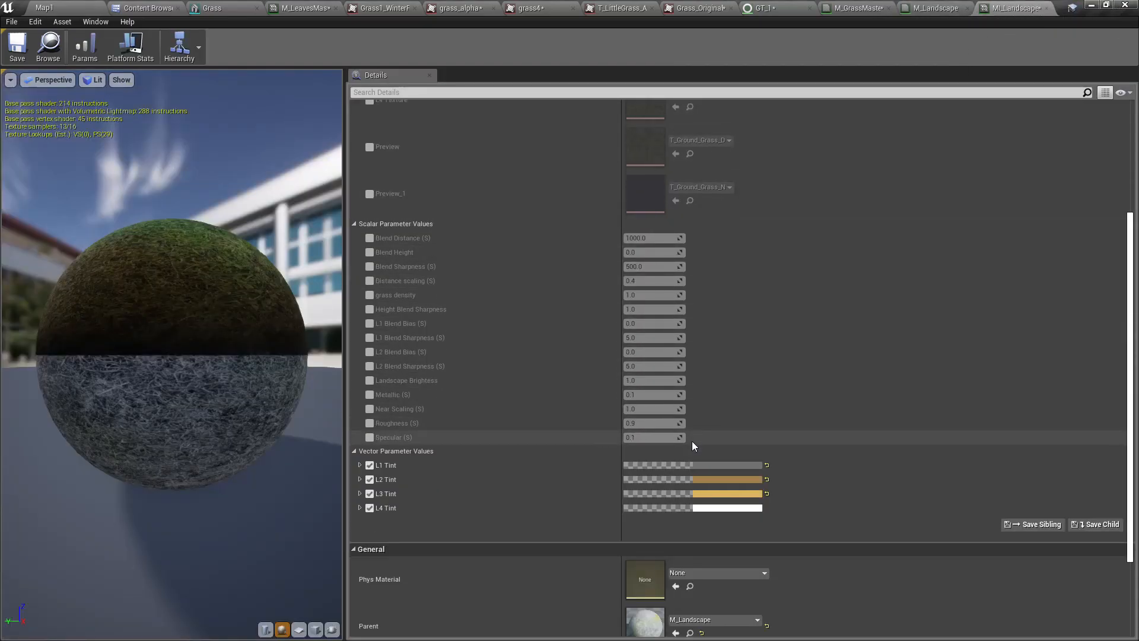
pyautogui.click(932, 8)
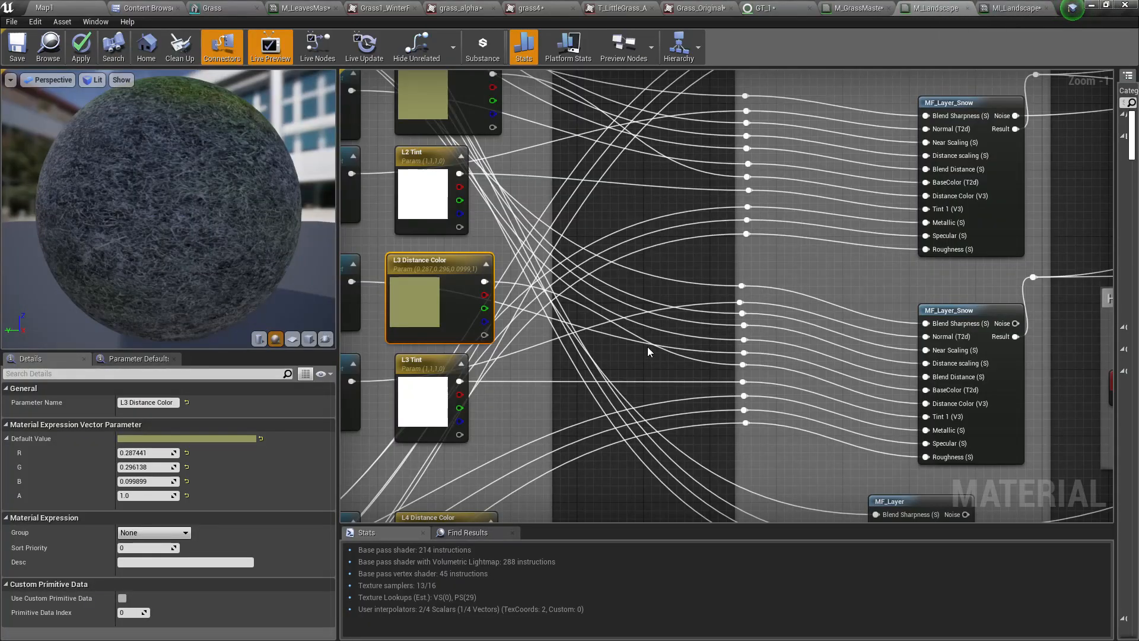
pyautogui.moveTo(423, 263)
pyautogui.mouseDown()
pyautogui.moveTo(434, 254)
pyautogui.moveTo(422, 256)
pyautogui.mouseUp()
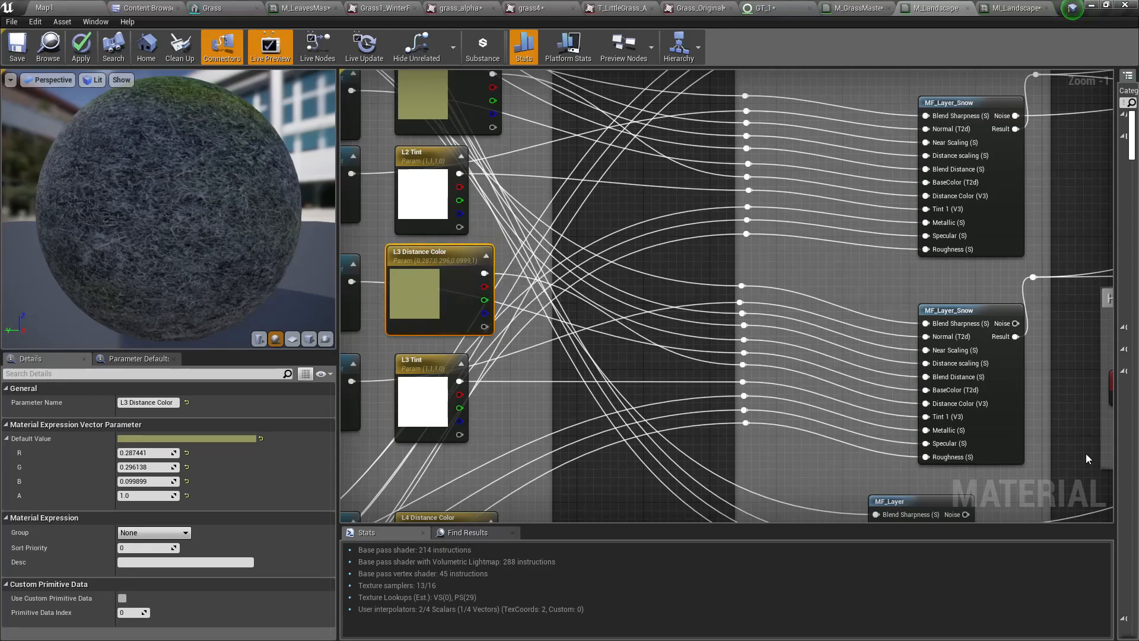
# Open the MF_Layer_Snow material function and examine the Tint 1 input within its Near Noise group.
pyautogui.moveTo(897, 456); pyautogui.dragTo(702, 433, button='right')
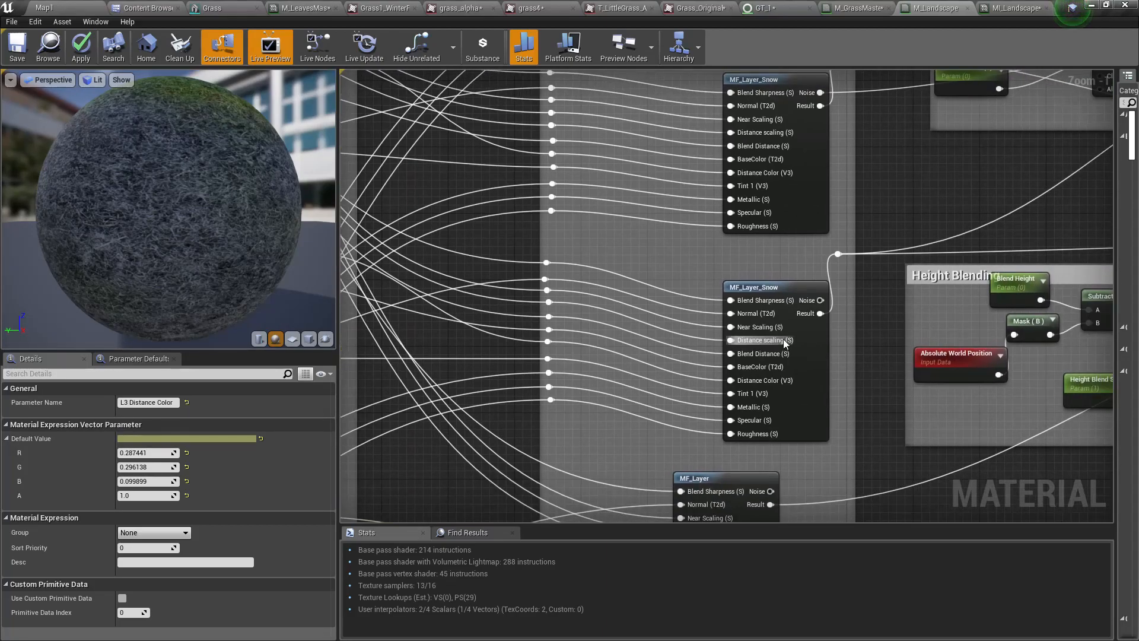
pyautogui.doubleClick(777, 283)
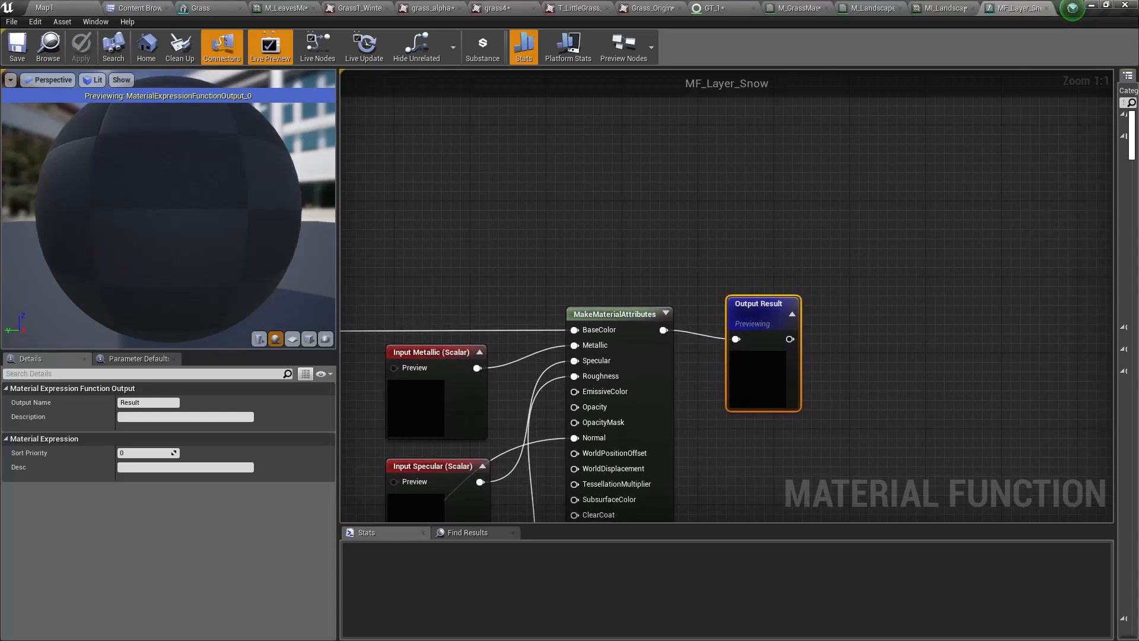
pyautogui.scroll(-5, 751, 265)
pyautogui.scroll(6, 628, 353)
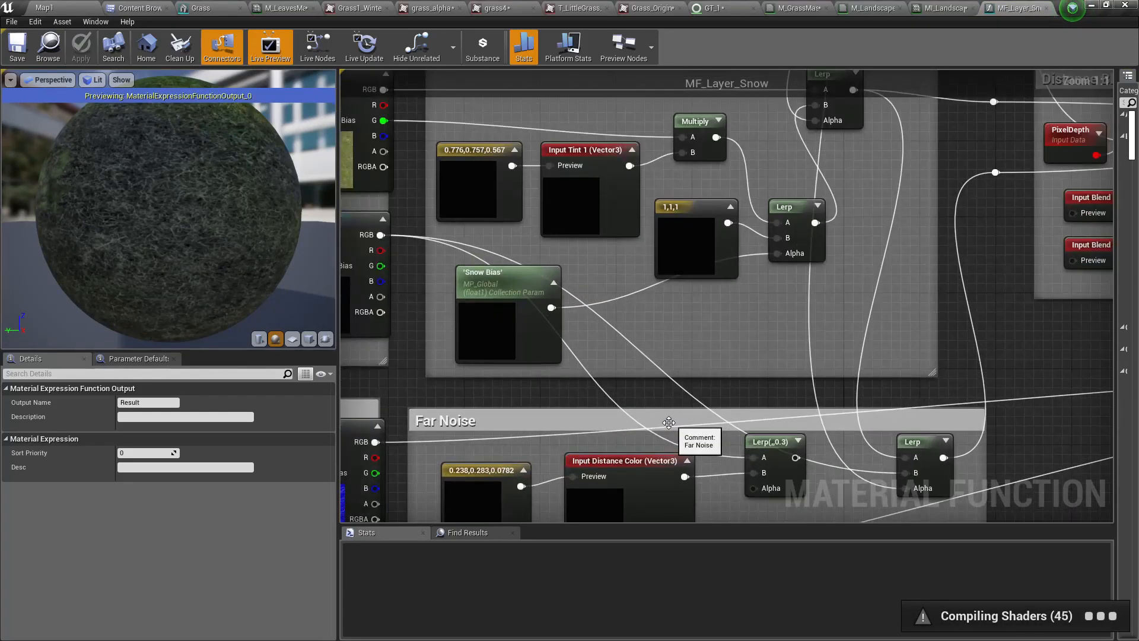
pyautogui.moveTo(651, 408); pyautogui.dragTo(745, 470, button='right')
pyautogui.click(690, 291)
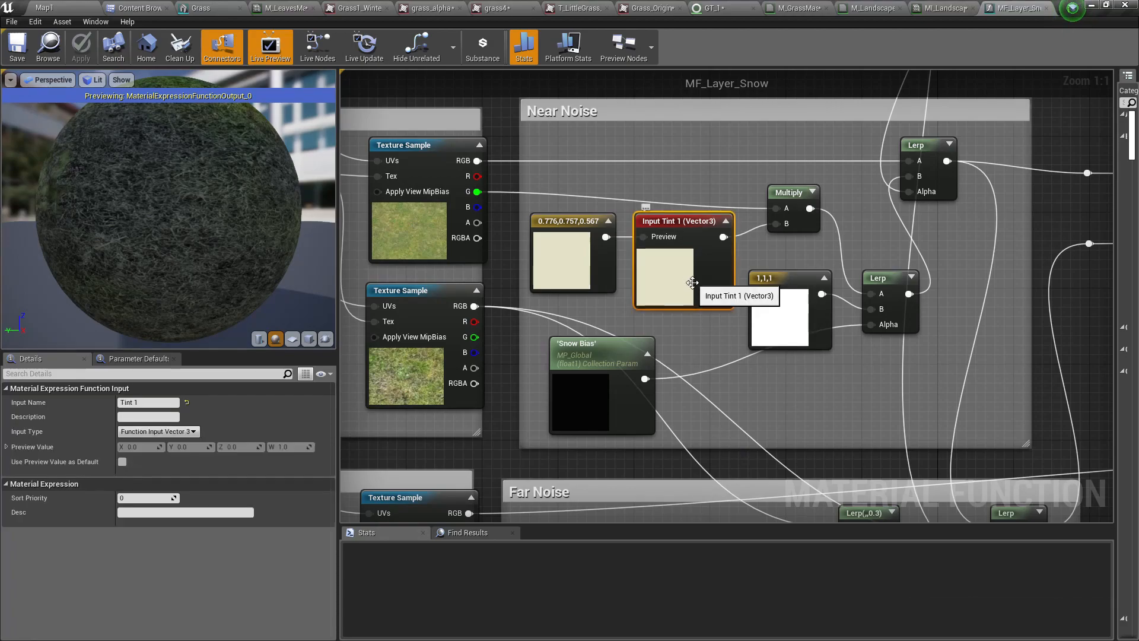
pyautogui.scroll(-4, 696, 329)
pyautogui.moveTo(713, 372); pyautogui.dragTo(713, 247, button='right')
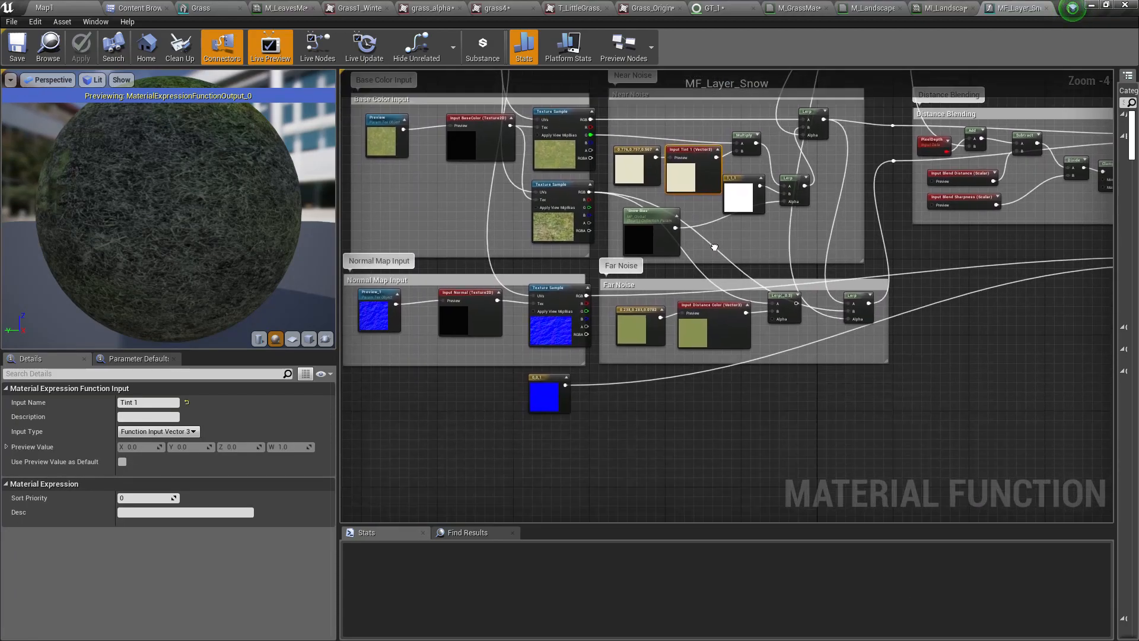
# Examine the Far Noise group of MF_Layer_Snow, including the Distance Color input and the Lerp with a 0.3 alpha.
pyautogui.scroll(4, 687, 374)
pyautogui.moveTo(762, 311); pyautogui.dragTo(735, 397, button='right')
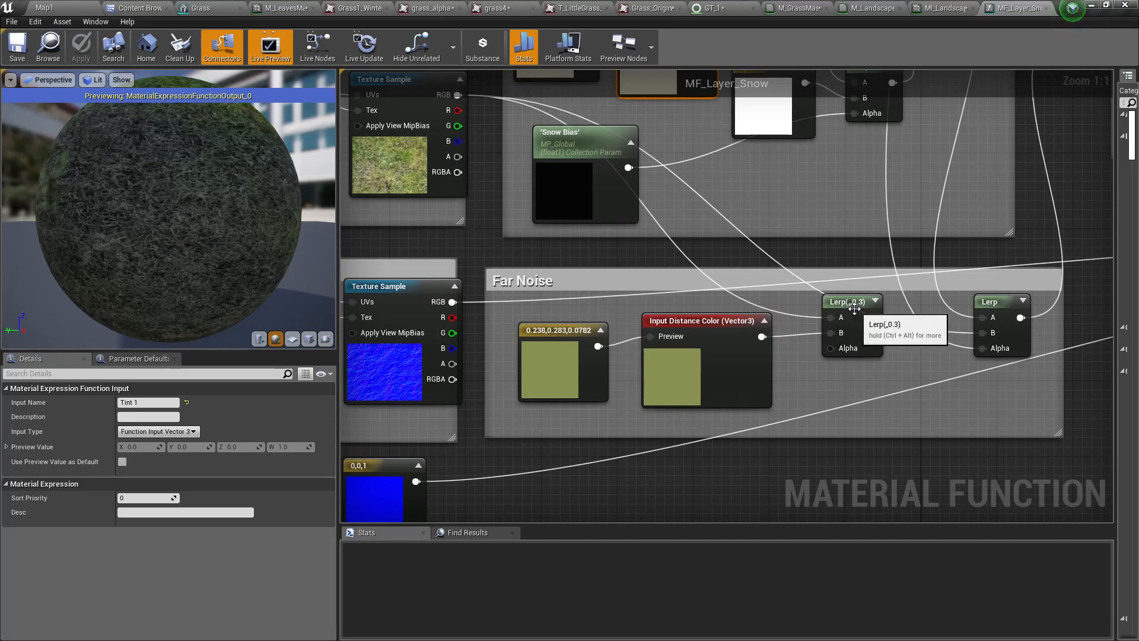
pyautogui.click(853, 329)
pyautogui.moveTo(785, 347); pyautogui.dragTo(774, 420, button='right')
pyautogui.click(694, 394)
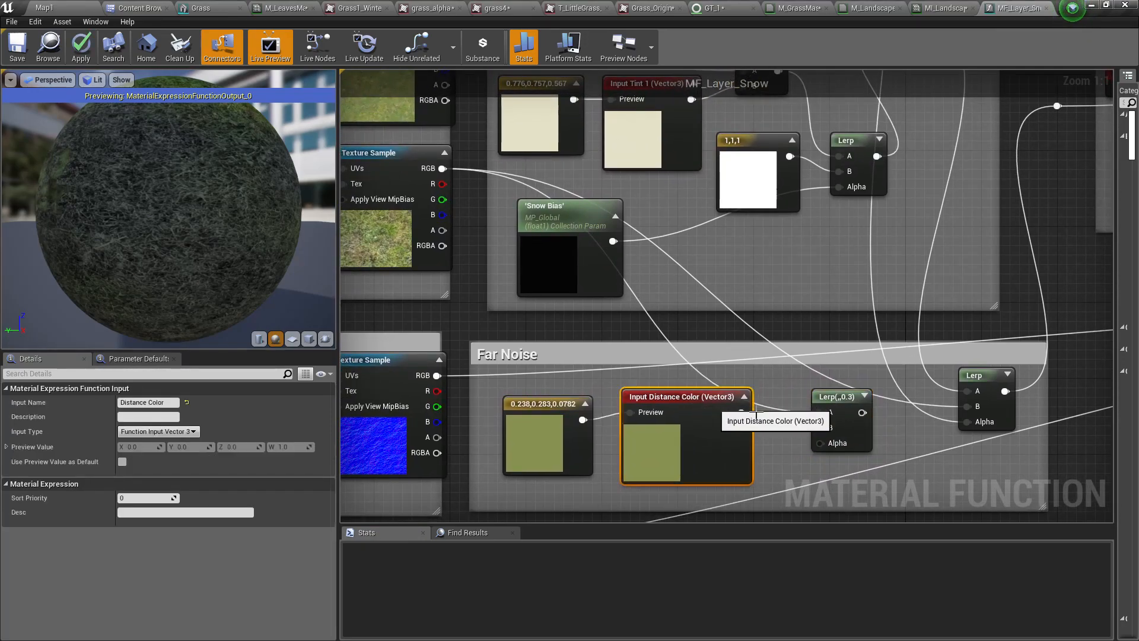
pyautogui.moveTo(925, 447); pyautogui.dragTo(905, 481, button='right')
pyautogui.moveTo(868, 399); pyautogui.dragTo(866, 492, button='right')
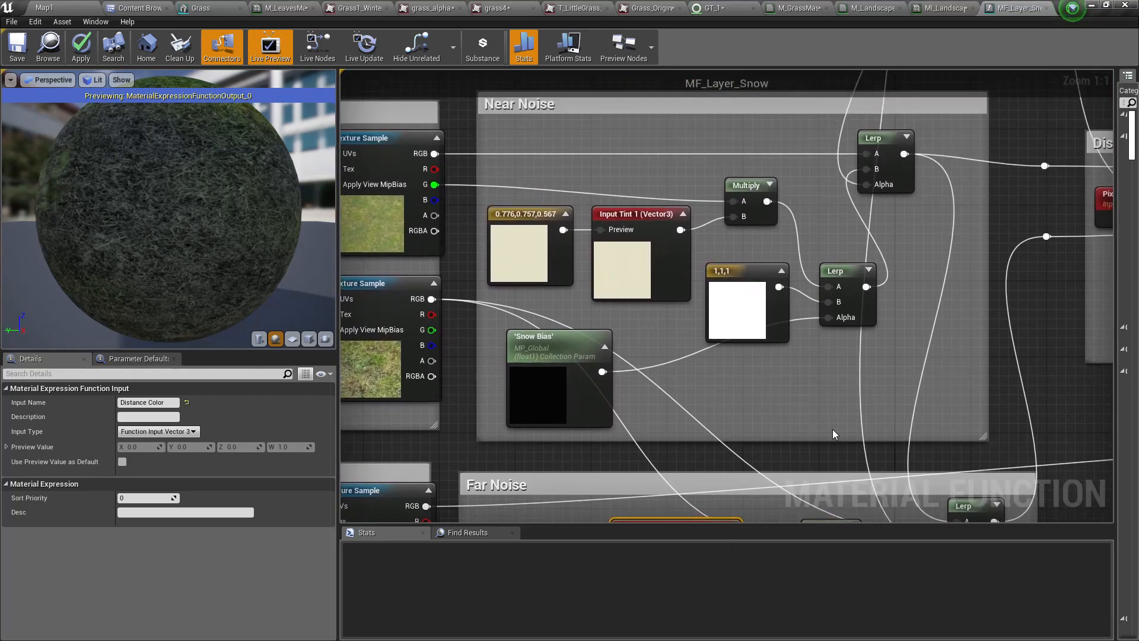
# Examine how the Distance Blending group of MF_Layer_Snow combines the near and far colours using pixel depth, blend distance and sharpness.
pyautogui.scroll(-1, 831, 423)
pyautogui.moveTo(830, 423); pyautogui.dragTo(502, 533, button='right')
pyautogui.click(790, 382)
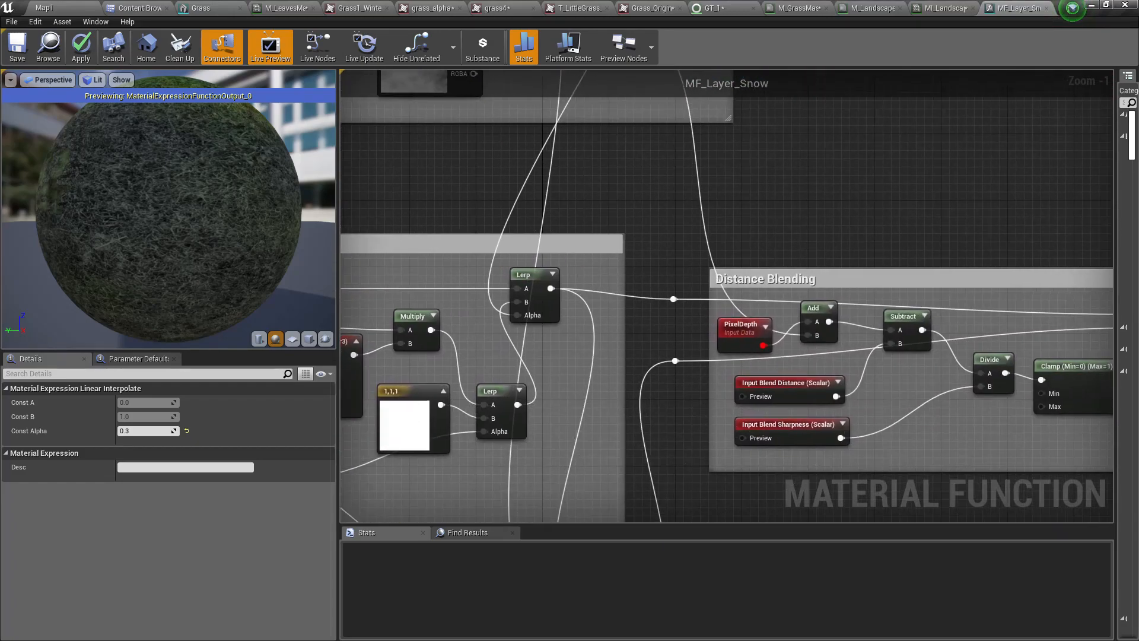
pyautogui.moveTo(827, 254); pyautogui.dragTo(755, 244, button='right')
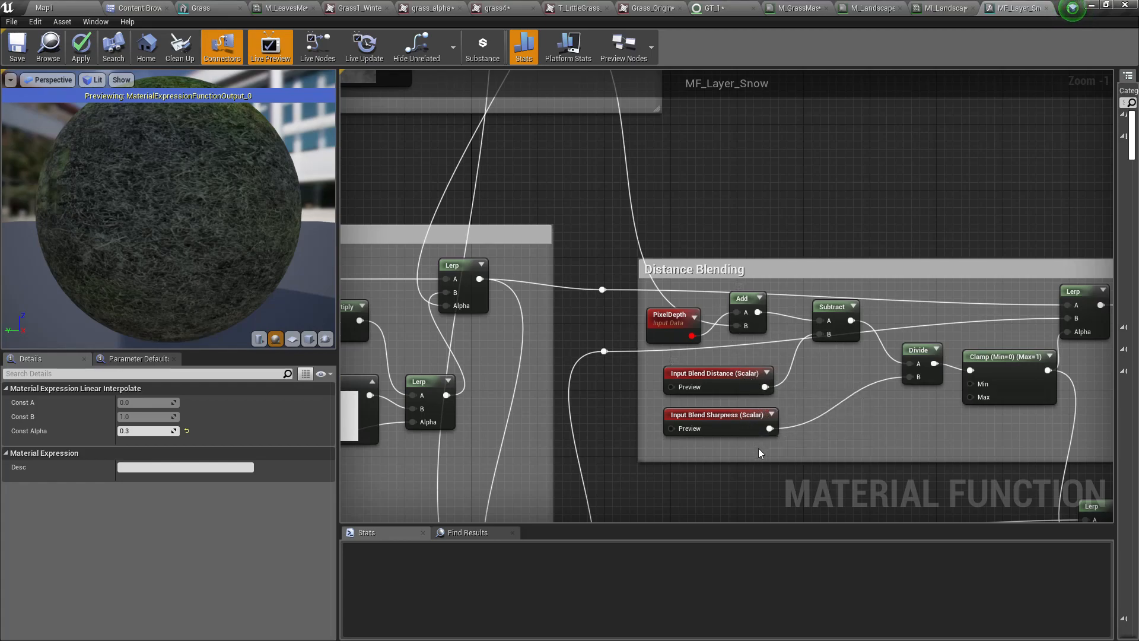
pyautogui.moveTo(869, 445); pyautogui.dragTo(685, 454, button='right')
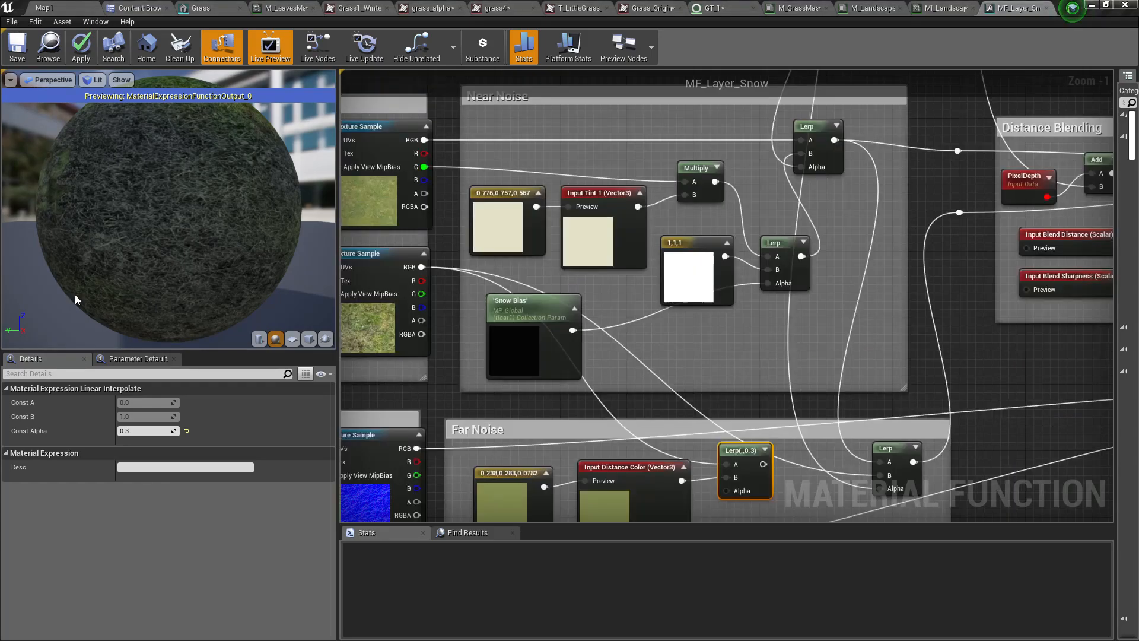
# Move the 0.3 Lerp from Far Noise into Near Noise and wire it between the upper Texture Sample's RGB and the final Lerp's A input.
pyautogui.moveTo(576, 435); pyautogui.dragTo(561, 461, button='right')
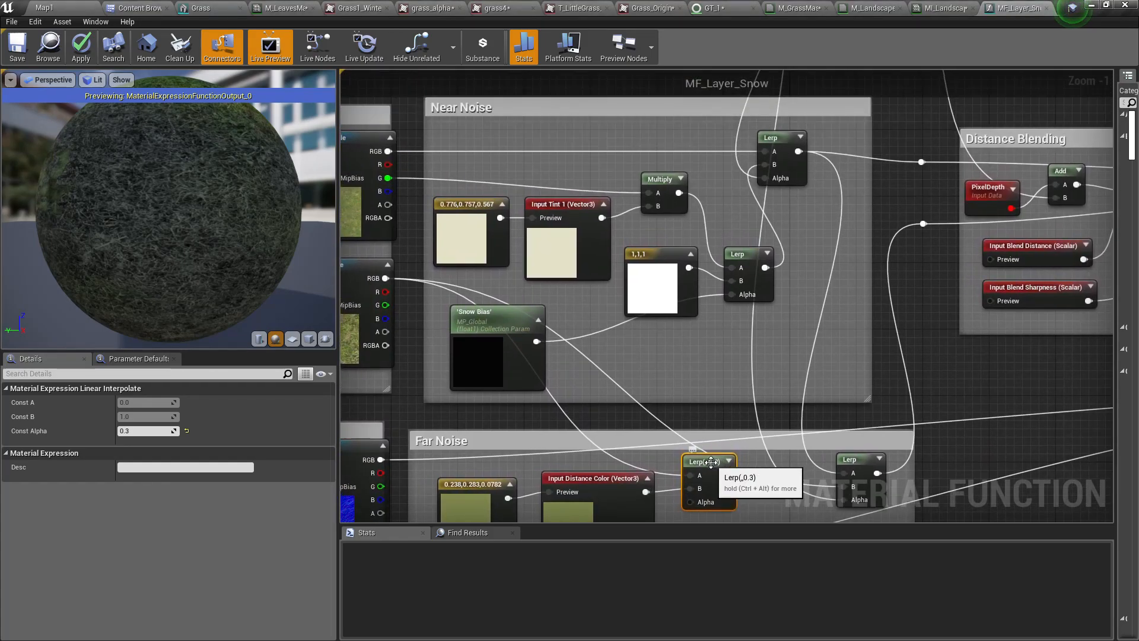
pyautogui.moveTo(716, 462); pyautogui.dragTo(639, 127)
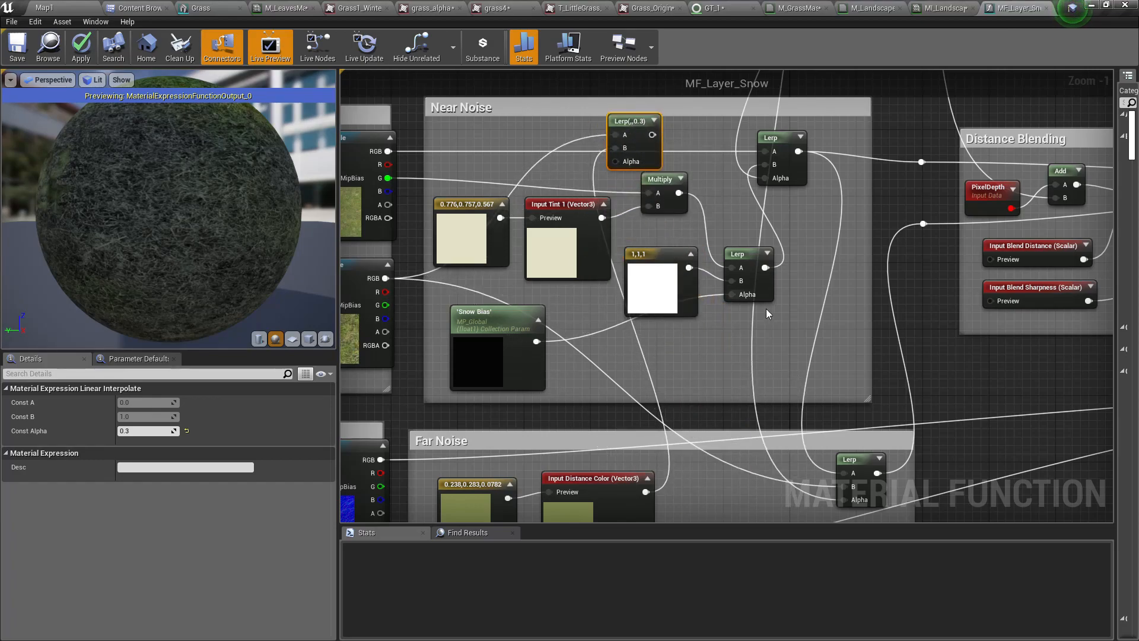
pyautogui.moveTo(590, 180); pyautogui.dragTo(588, 311, button='right')
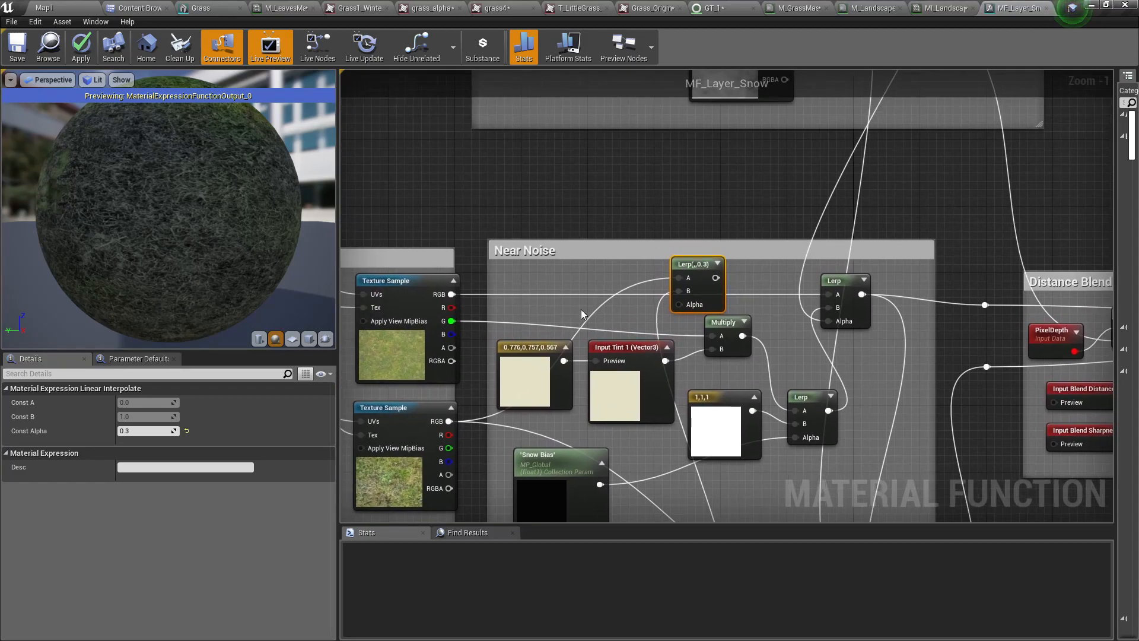
pyautogui.moveTo(452, 299); pyautogui.dragTo(828, 293)
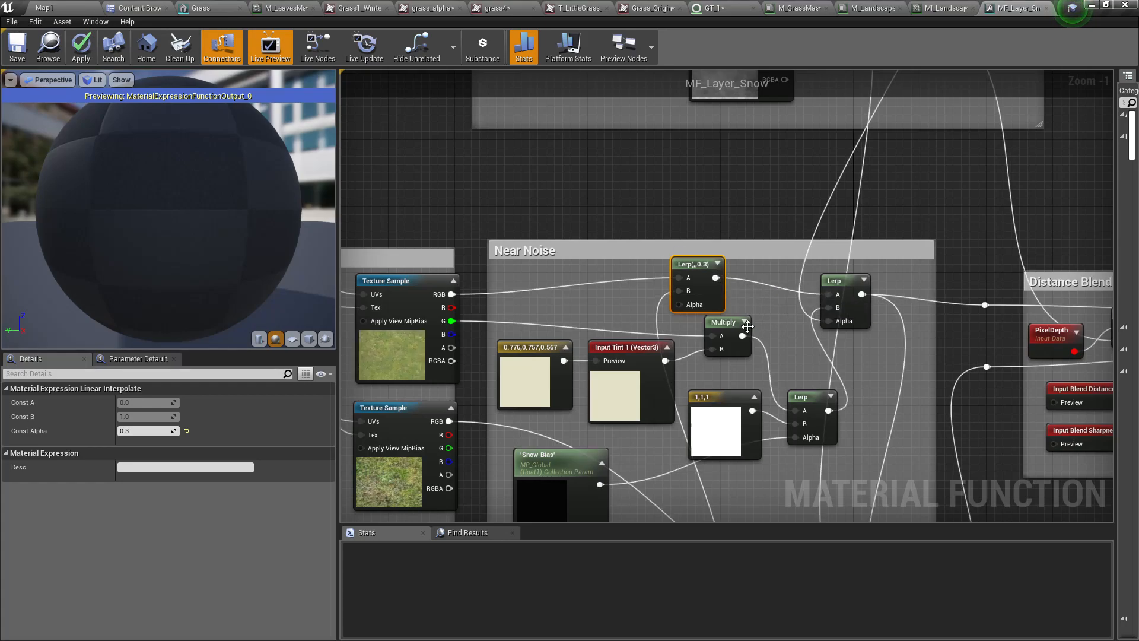
pyautogui.moveTo(693, 348); pyautogui.dragTo(709, 321, button='right')
pyautogui.moveTo(684, 384); pyautogui.dragTo(665, 346, button='right')
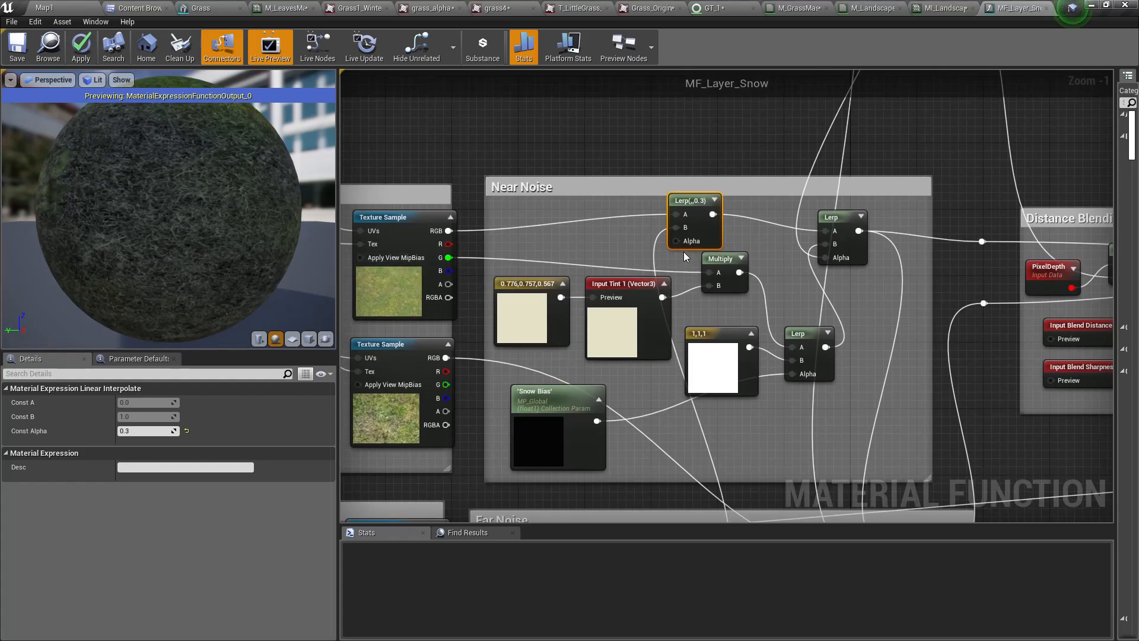
# Set the moved Lerp's constant alpha to 1.0 and apply the material function changes.
pyautogui.click(145, 431)
pyautogui.press('Return')
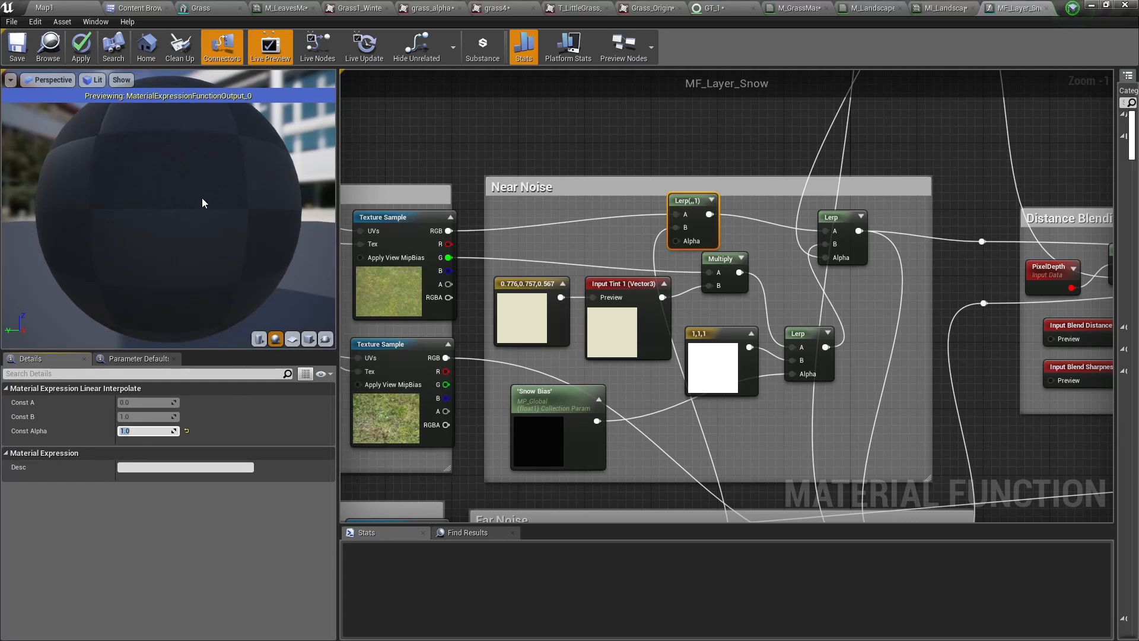
pyautogui.click(84, 52)
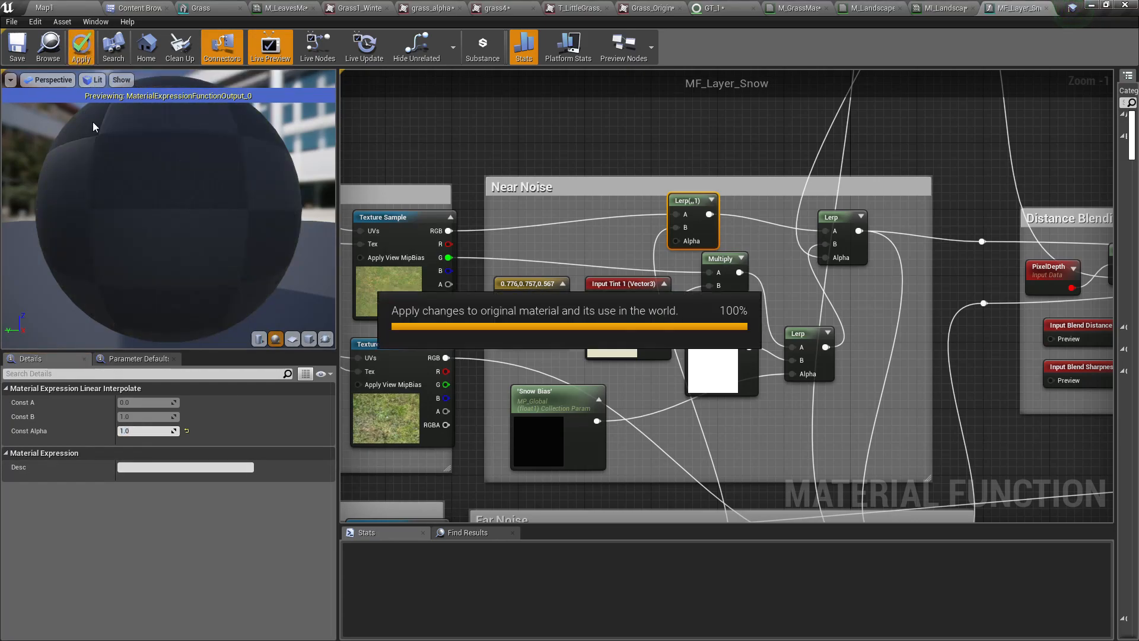
# Enable the L3 Distance Color override in MI_LandscapeRealistic and float its editor over the Map1 level view.
pyautogui.click(78, 7)
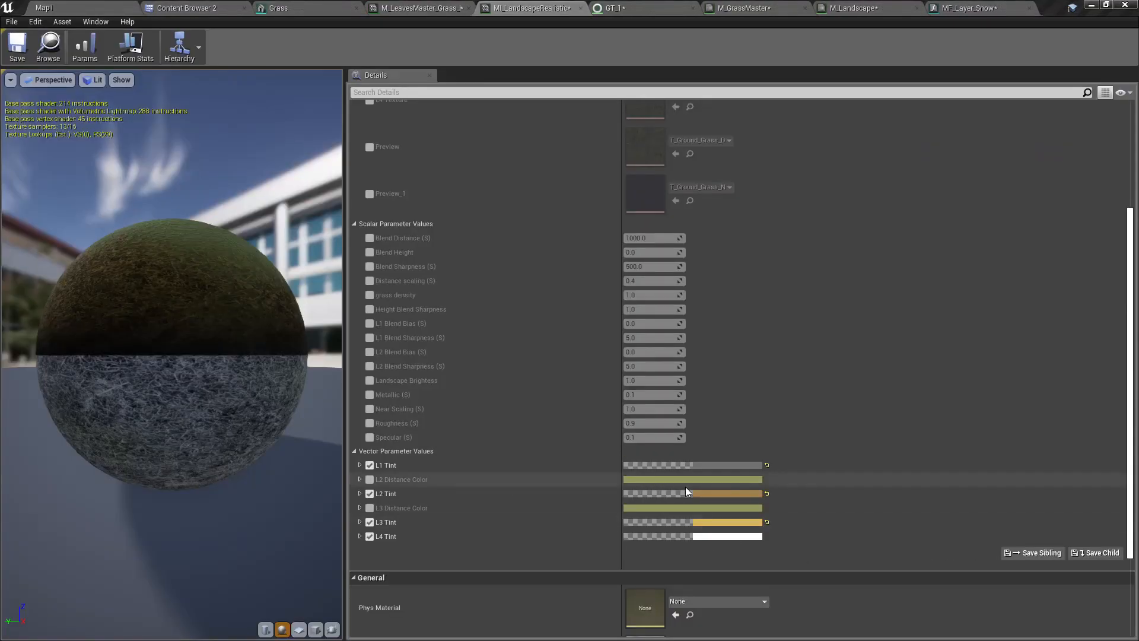
pyautogui.click(369, 508)
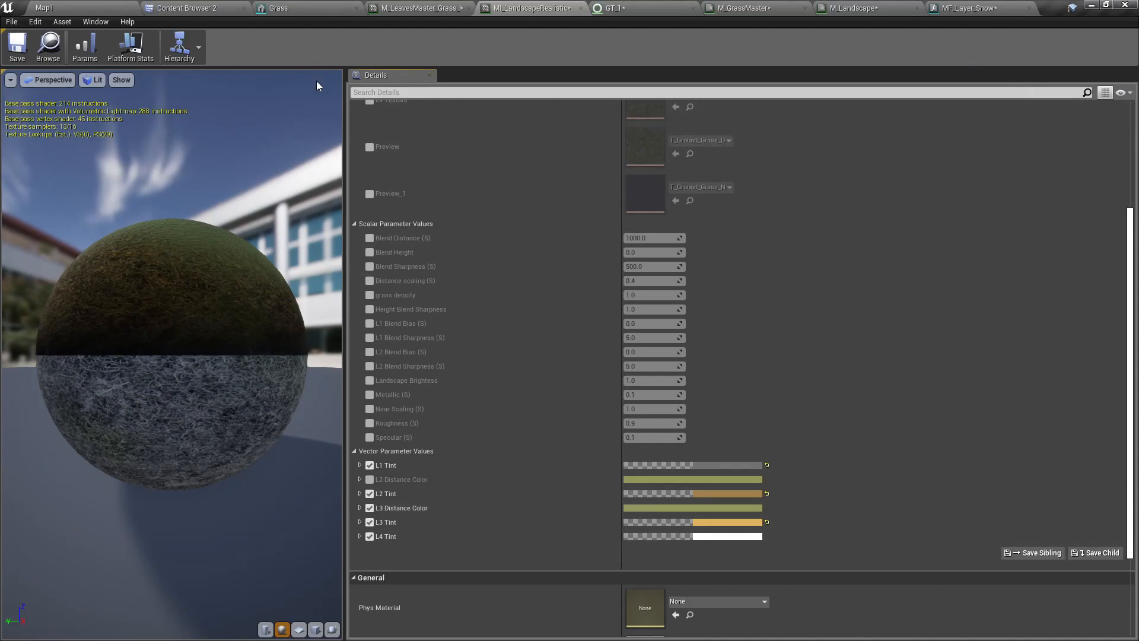
pyautogui.moveTo(555, 10); pyautogui.dragTo(781, 292)
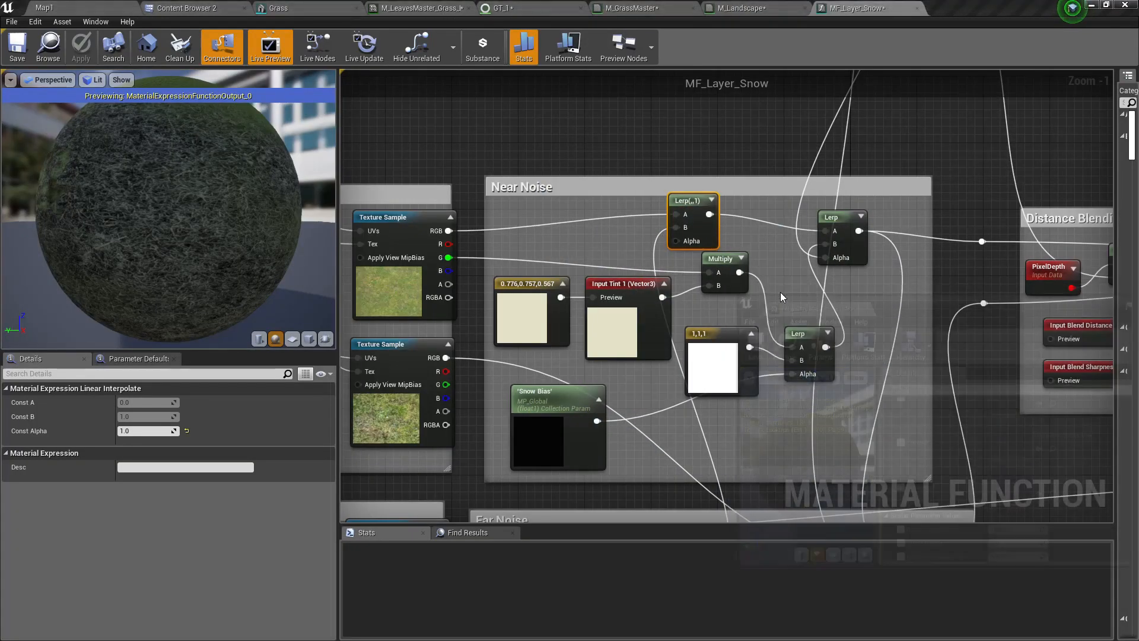
pyautogui.click(89, 5)
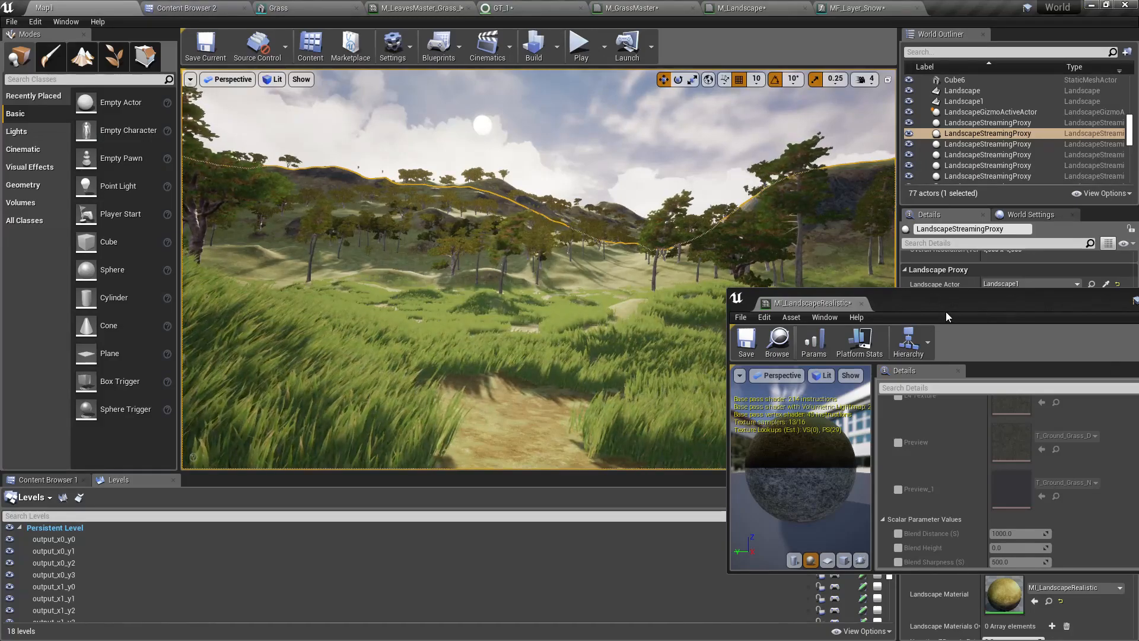
pyautogui.moveTo(956, 310); pyautogui.dragTo(749, 241)
# Try a teal-green L3 Distance Color on the landscape and cancel the colour change.
pyautogui.scroll(-10, 852, 414)
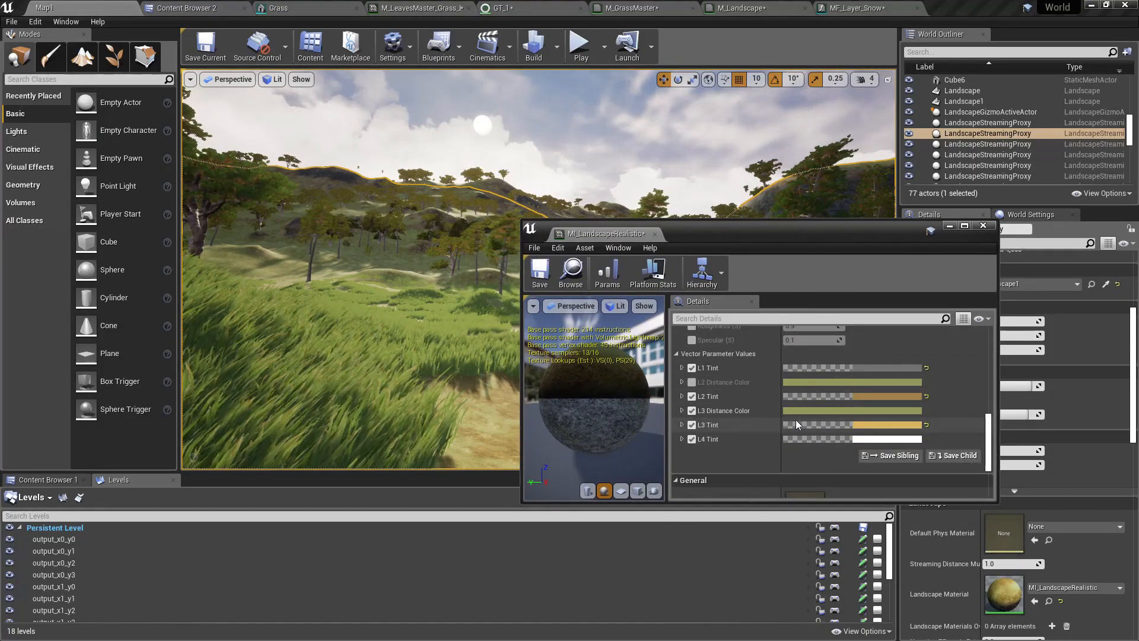
pyautogui.click(836, 410)
pyautogui.moveTo(931, 436); pyautogui.dragTo(824, 439)
pyautogui.moveTo(894, 416)
pyautogui.mouseDown()
pyautogui.moveTo(953, 463)
pyautogui.moveTo(884, 427)
pyautogui.mouseUp()
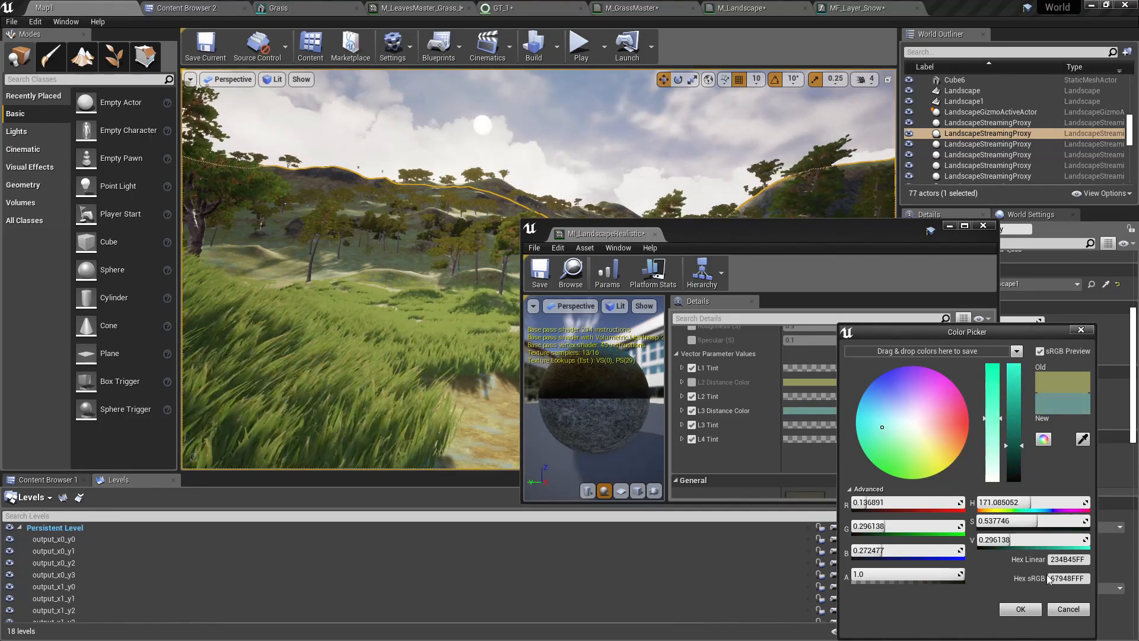
pyautogui.click(1062, 613)
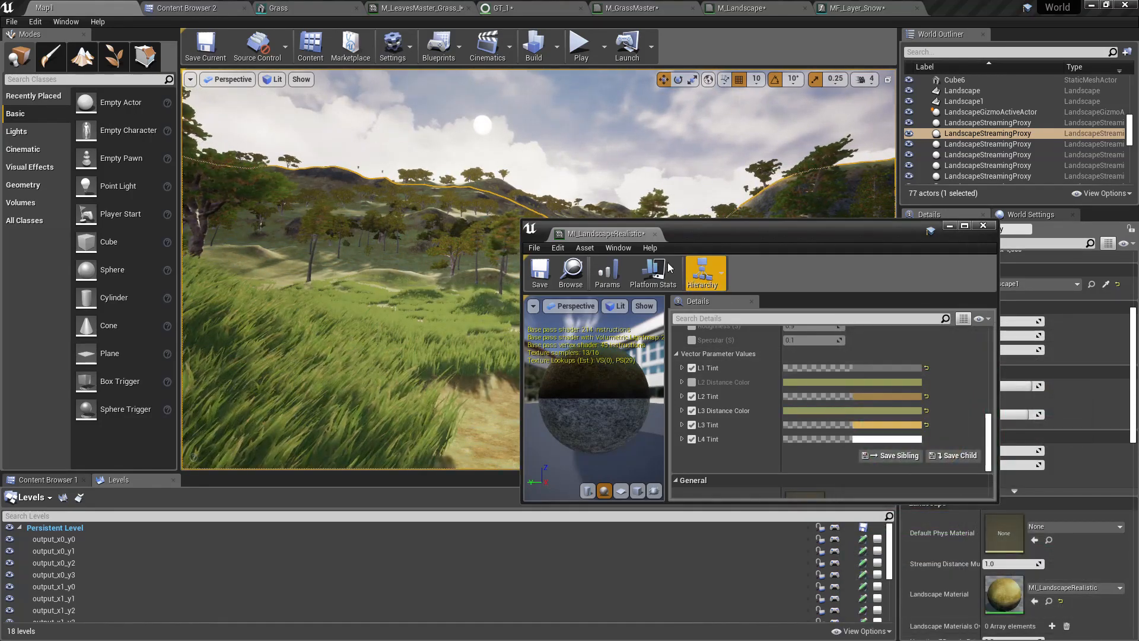
# Dock the MI_LandscapeRealistic editor back into the main window and return to the MF_Layer_Snow function.
pyautogui.moveTo(605, 233); pyautogui.dragTo(978, 8)
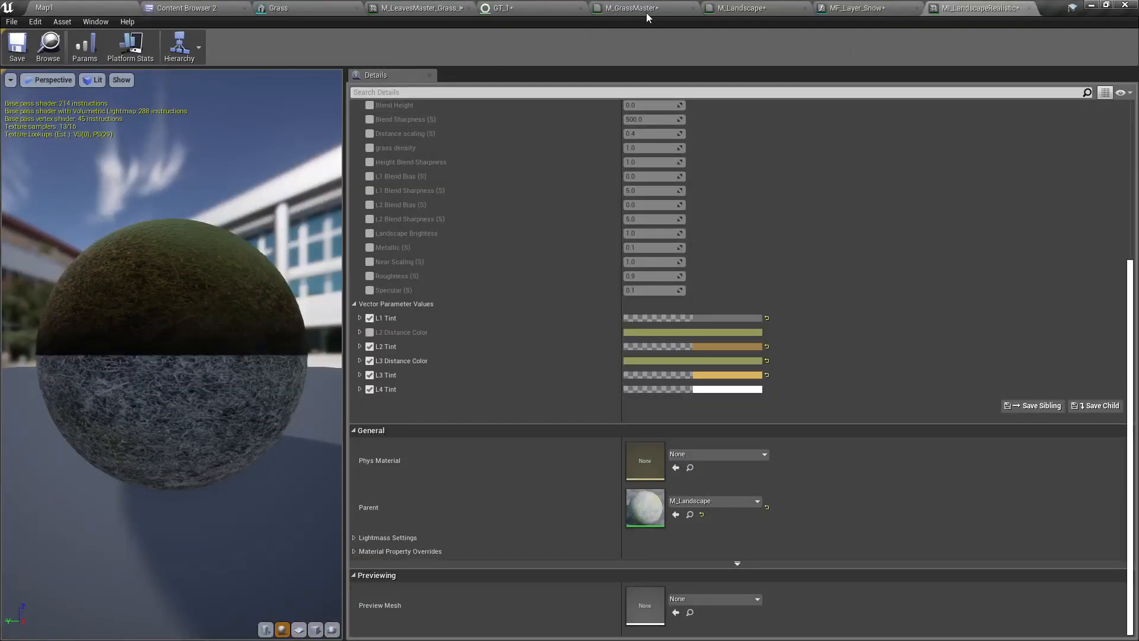
pyautogui.click(761, 8)
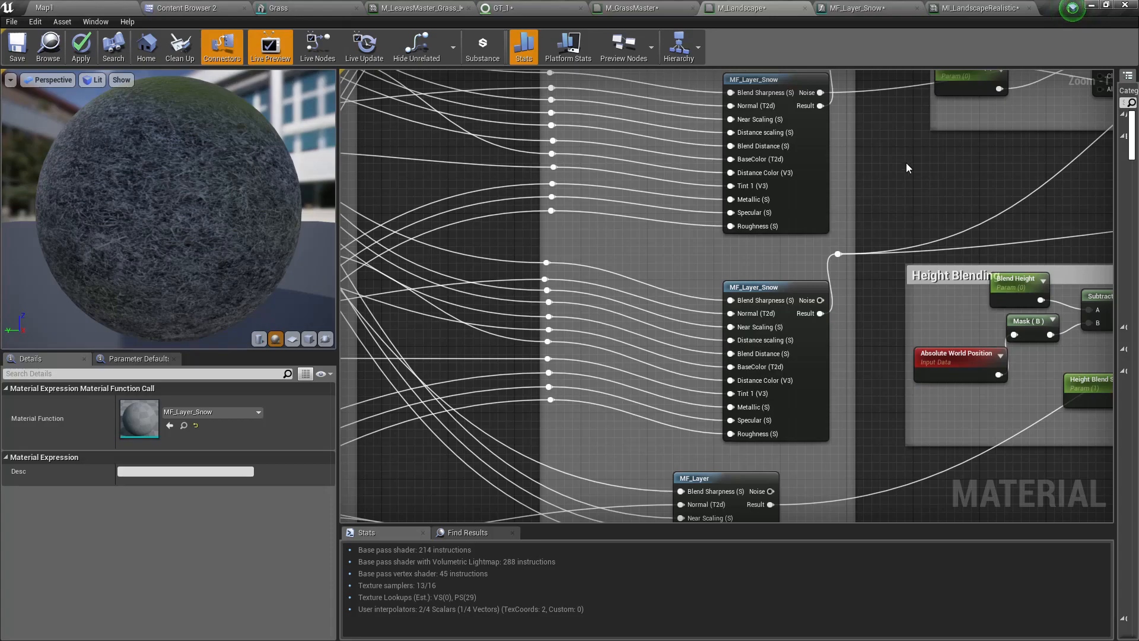
pyautogui.click(863, 8)
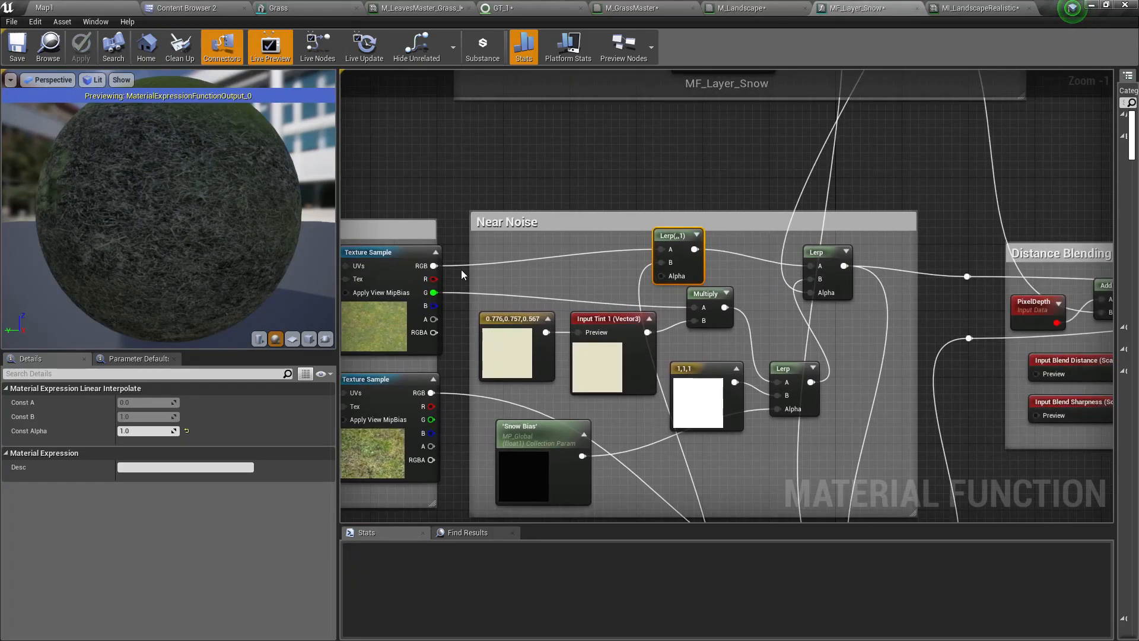
# Wire the upper Texture Sample's RGB directly to the final Near Noise Lerp's A input and reposition the snow Lerp and its white constant.
pyautogui.moveTo(434, 266); pyautogui.dragTo(814, 265)
pyautogui.moveTo(823, 311); pyautogui.dragTo(724, 318, button='right')
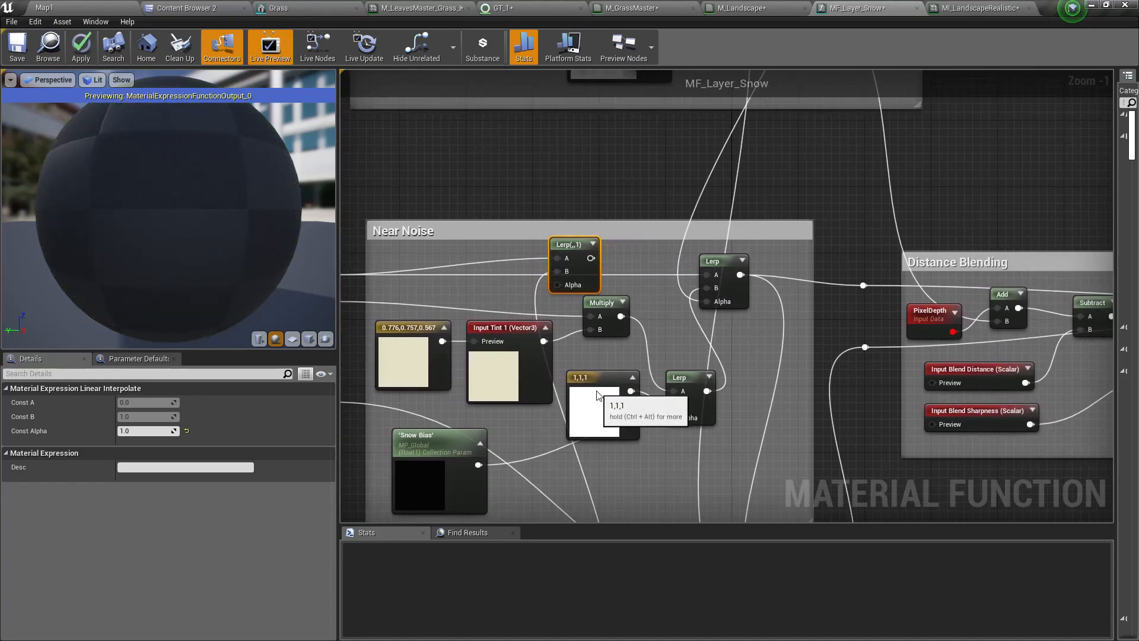
pyautogui.moveTo(597, 390); pyautogui.dragTo(769, 320, button='right')
pyautogui.click(769, 320)
pyautogui.moveTo(876, 290); pyautogui.dragTo(771, 355, button='right')
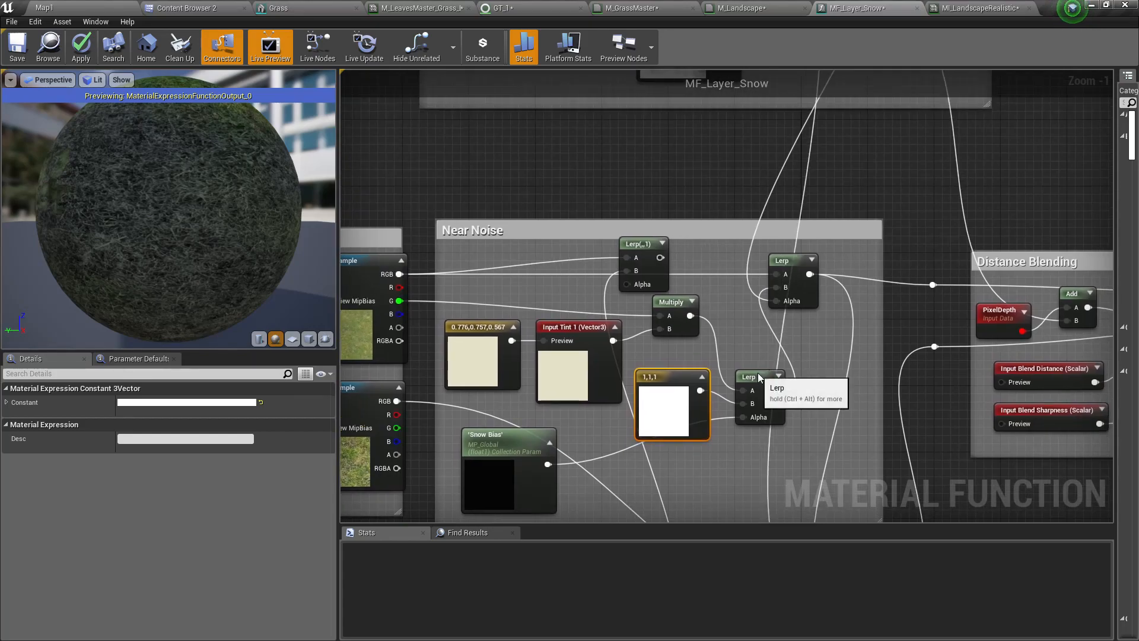
pyautogui.moveTo(758, 377); pyautogui.dragTo(783, 368)
pyautogui.moveTo(667, 379); pyautogui.dragTo(684, 380)
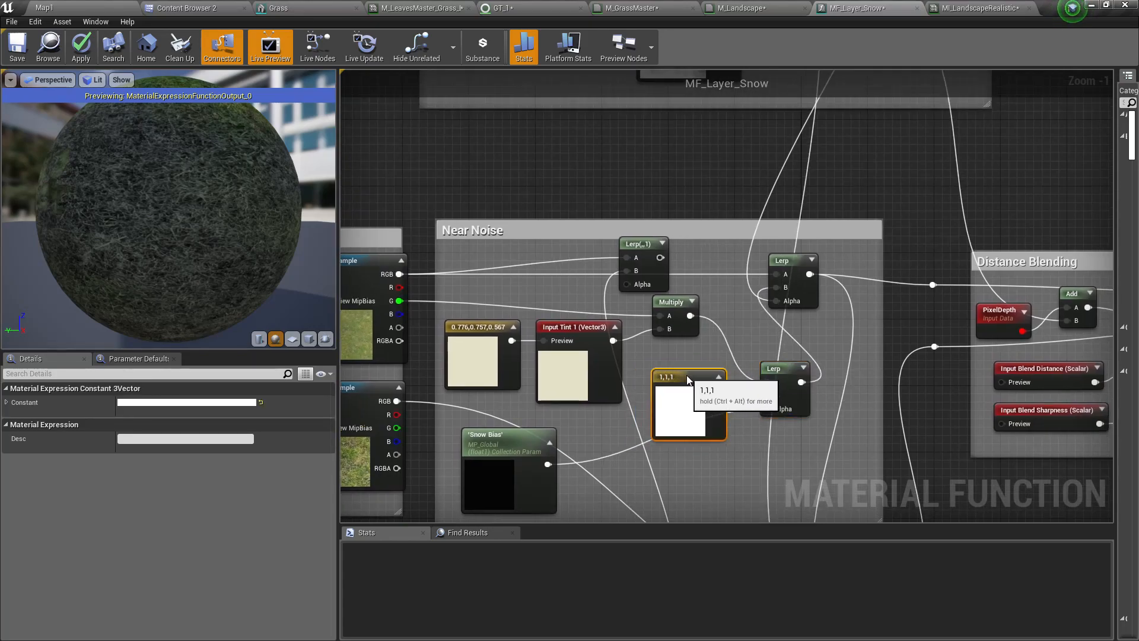
pyautogui.moveTo(704, 378); pyautogui.dragTo(763, 429, button='right')
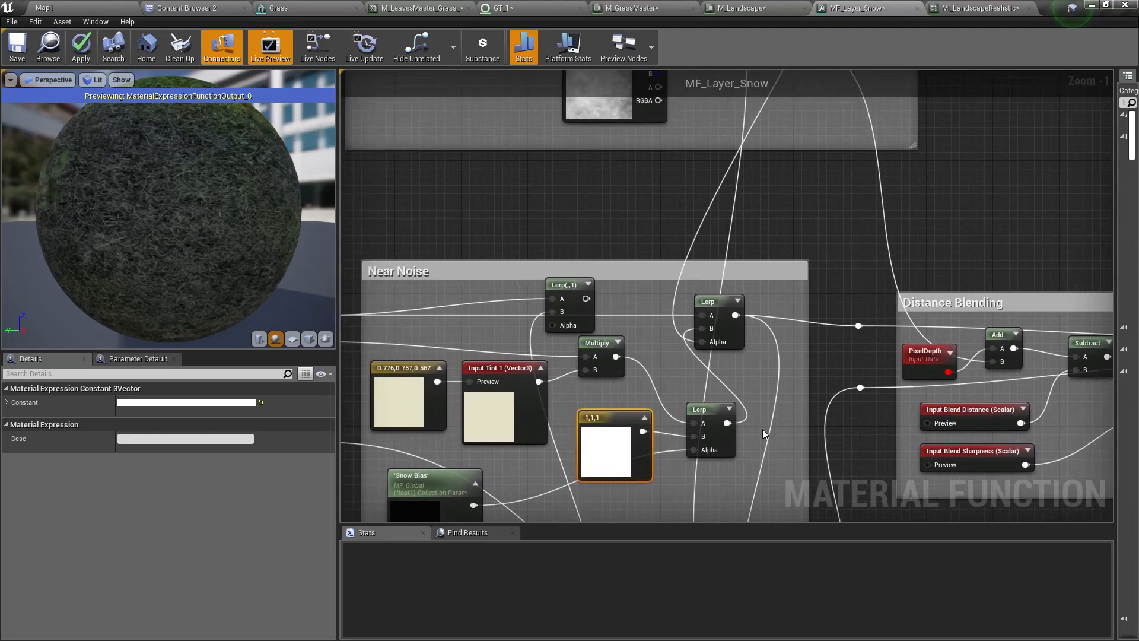
pyautogui.click(563, 287)
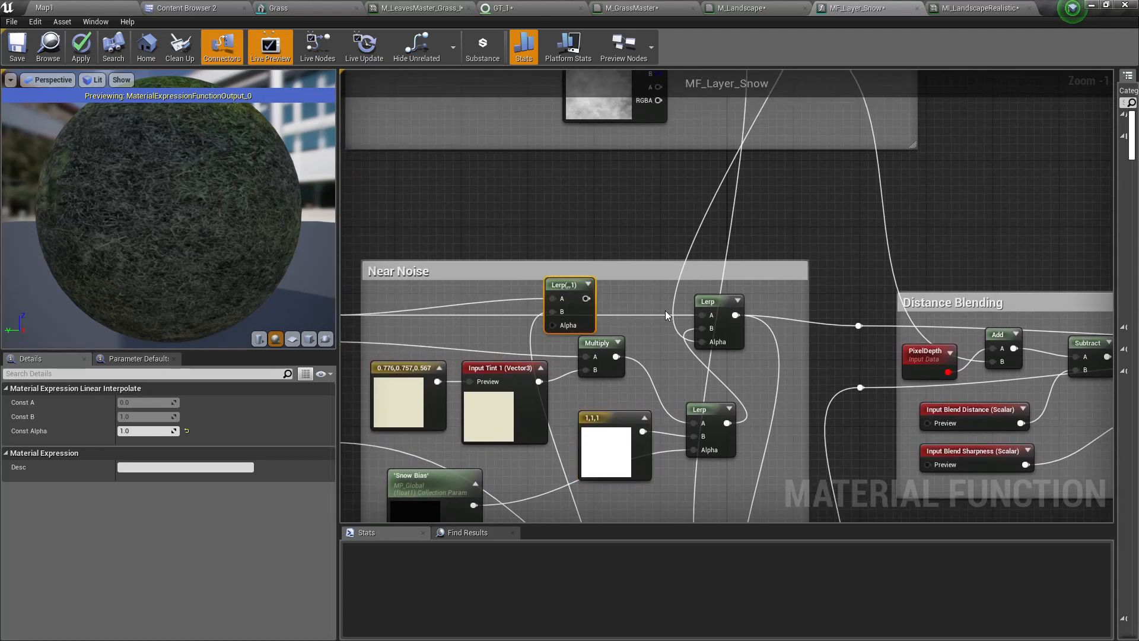
pyautogui.press('Delete')
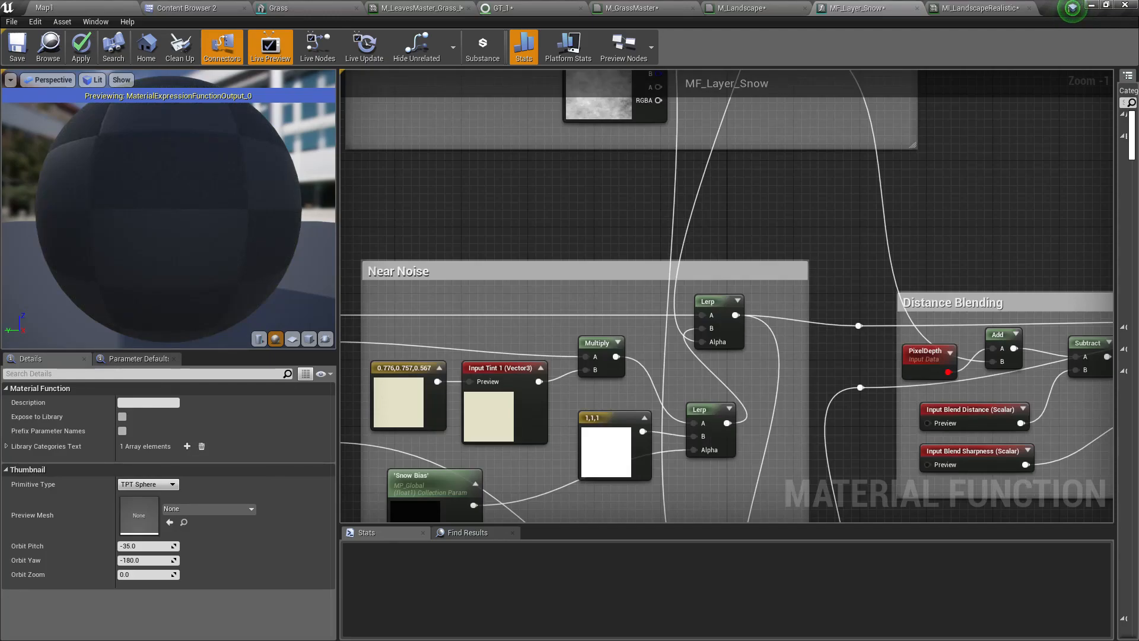
pyautogui.hotkey('ctrl', 'z')
# Connect the constant-alpha Lerp's output to the final Lerp's A input and the Multiply output to the constant-alpha Lerp's B input.
pyautogui.moveTo(708, 287); pyautogui.dragTo(642, 294, button='right')
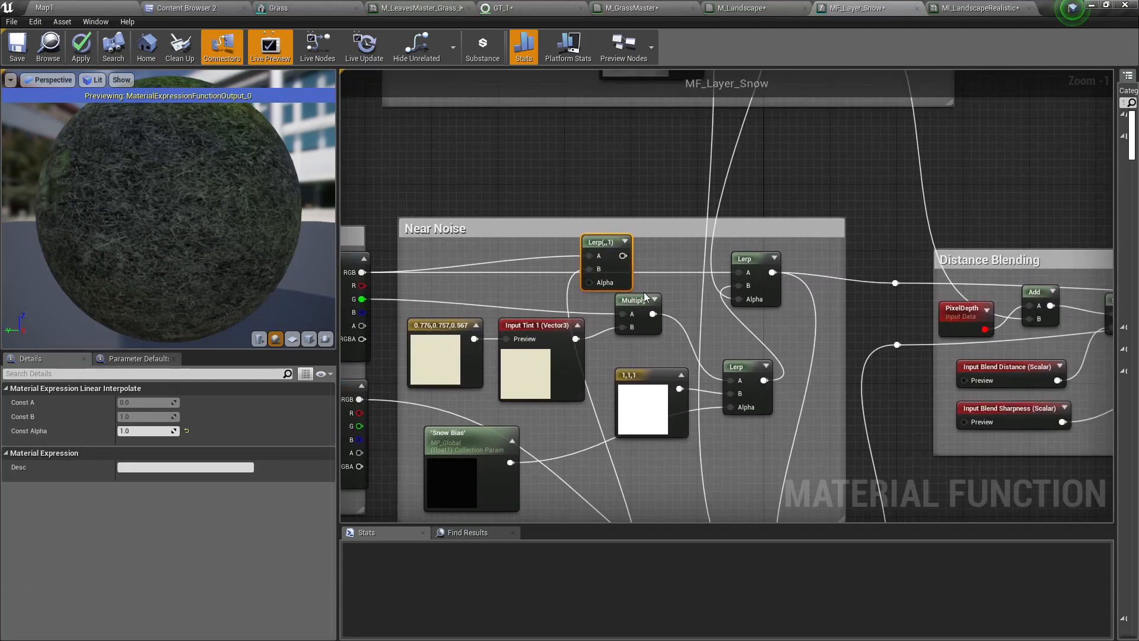
pyautogui.moveTo(642, 295); pyautogui.dragTo(625, 296)
pyautogui.moveTo(623, 255); pyautogui.dragTo(740, 272)
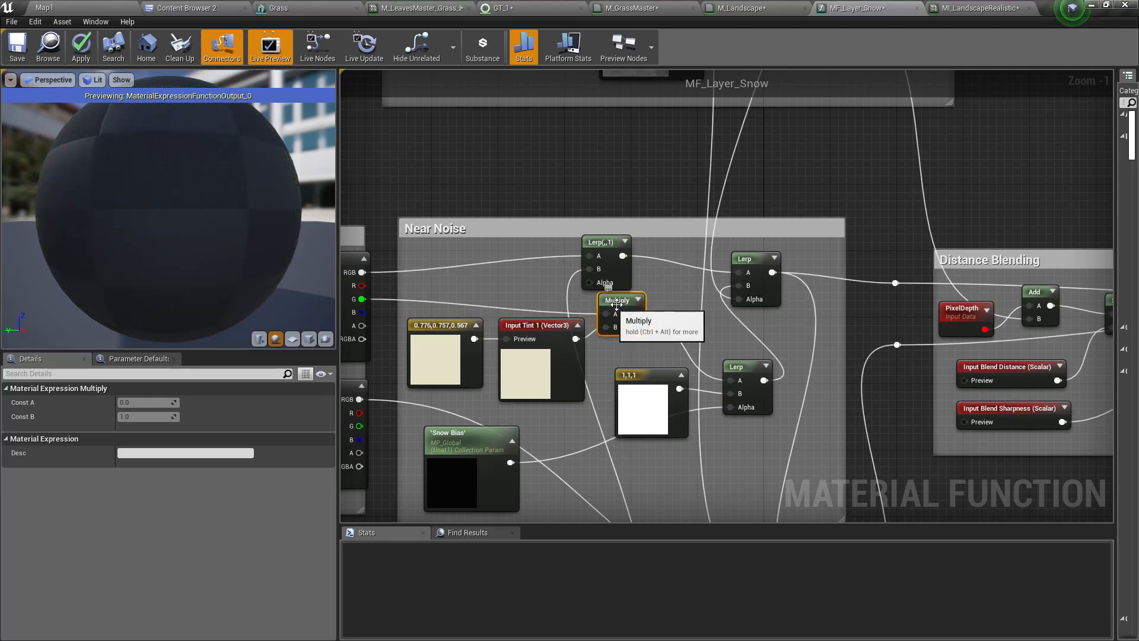
pyautogui.moveTo(637, 314); pyautogui.dragTo(596, 271)
# Connect the constant-alpha Lerp's output to the snow Lerp's A input and apply the function changes.
pyautogui.moveTo(663, 282); pyautogui.dragTo(623, 265, button='right')
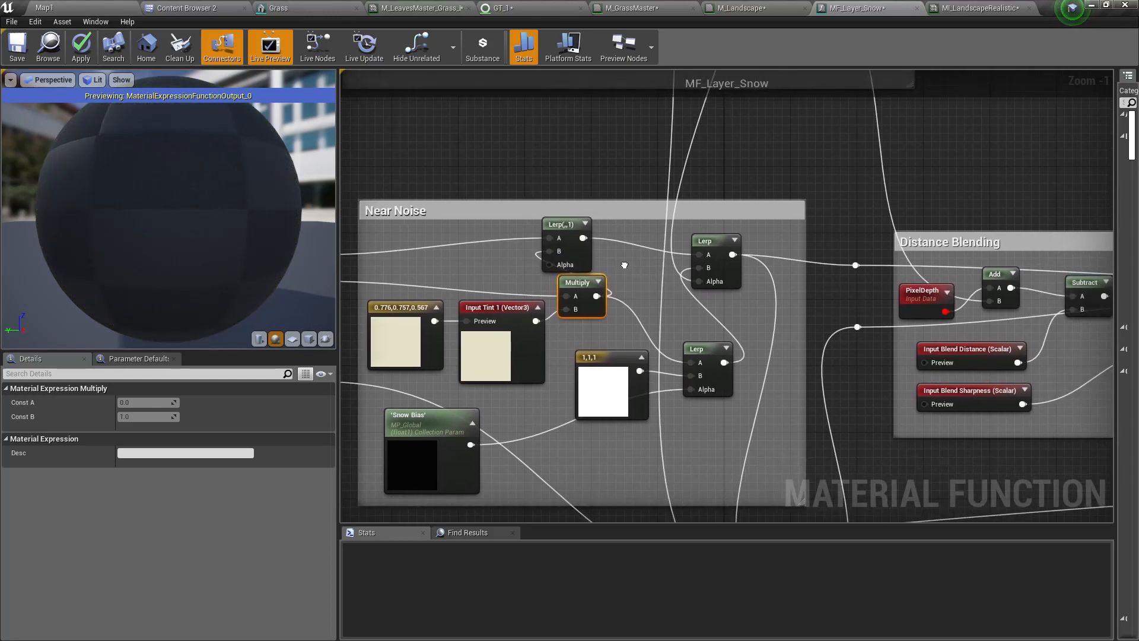
pyautogui.moveTo(584, 238); pyautogui.dragTo(586, 241)
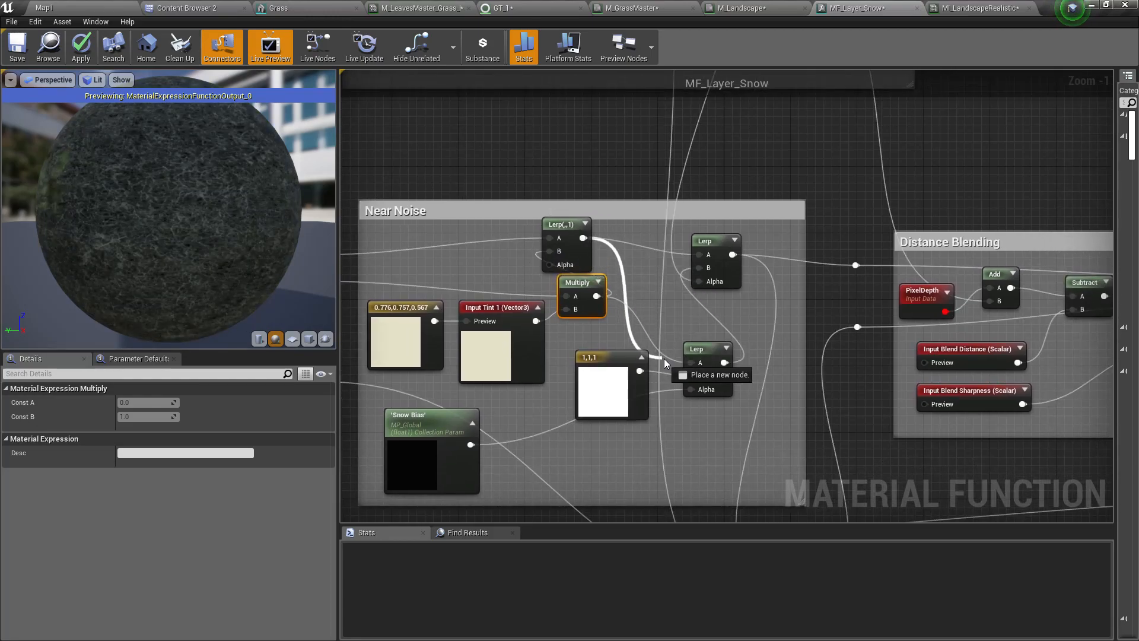
pyautogui.moveTo(694, 367)
pyautogui.mouseDown()
pyautogui.moveTo(682, 335)
pyautogui.moveTo(692, 361)
pyautogui.mouseUp()
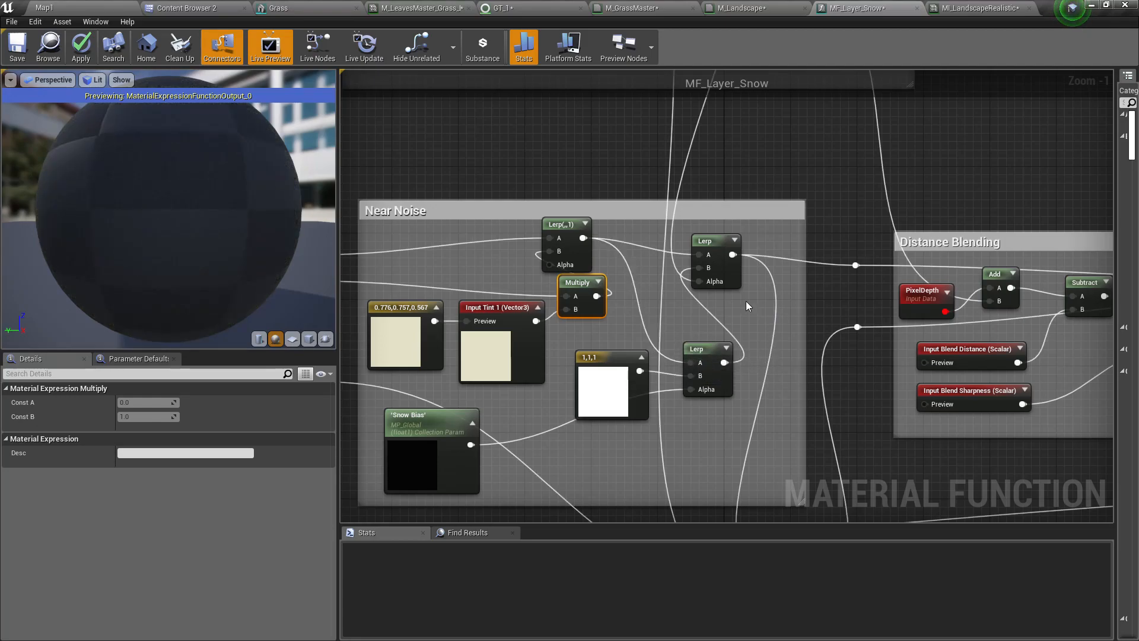
pyautogui.click(81, 47)
# Examine how the rewired Near Noise group combines the ground texture, Tint 1 multiply, white constant and Snow Bias.
pyautogui.moveTo(393, 291); pyautogui.dragTo(569, 297, button='right')
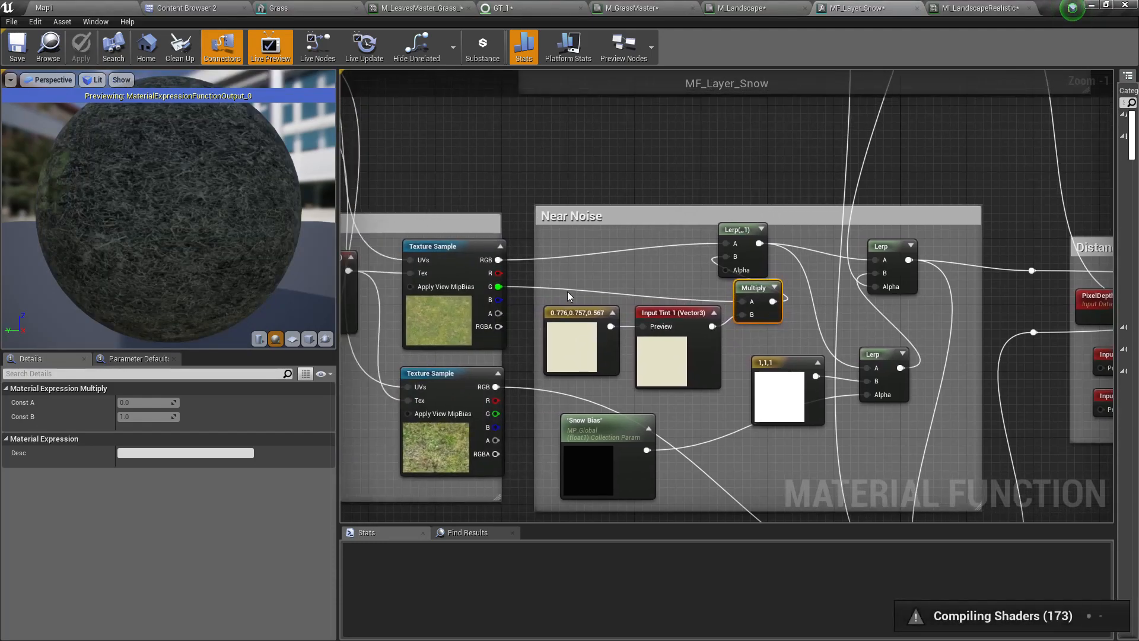
pyautogui.moveTo(745, 300); pyautogui.dragTo(647, 298, button='right')
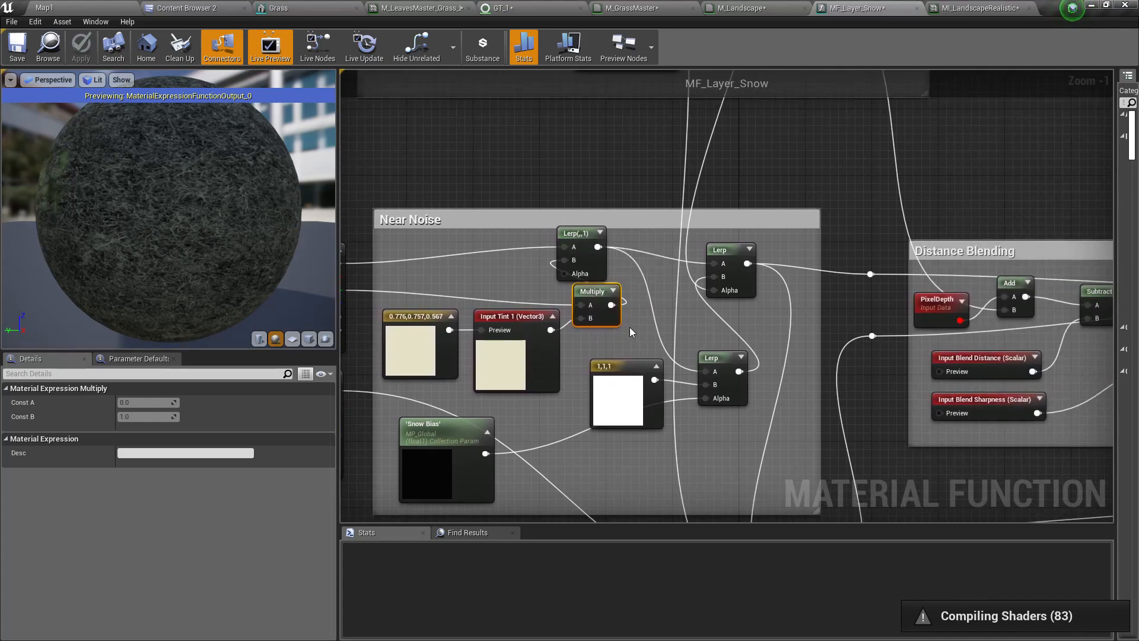
pyautogui.moveTo(495, 350); pyautogui.dragTo(597, 364, button='right')
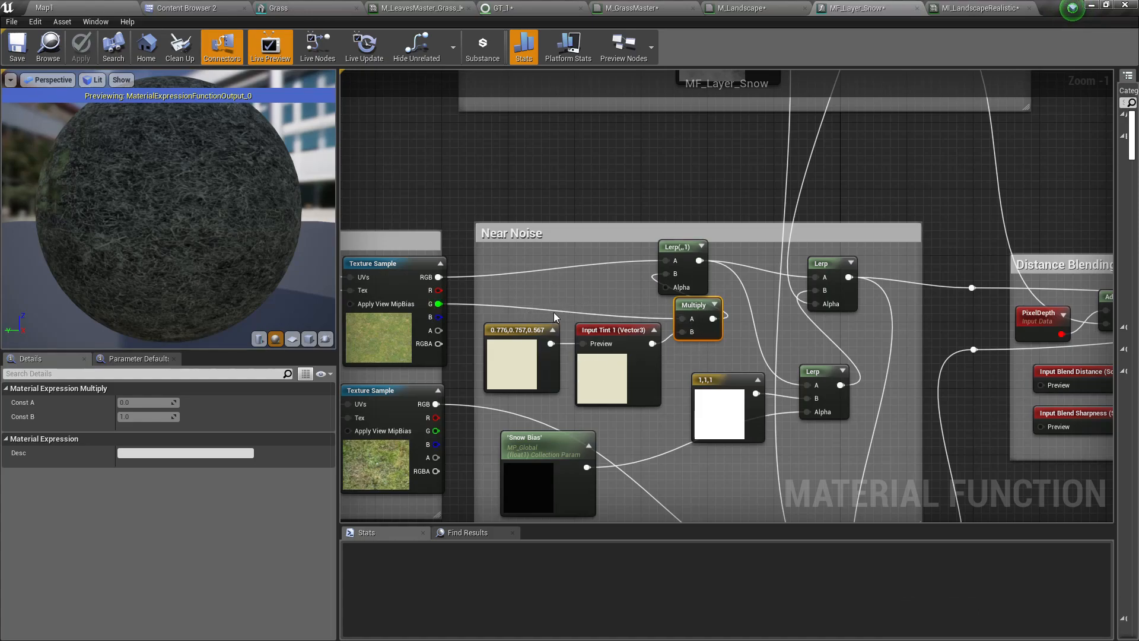
pyautogui.moveTo(737, 335); pyautogui.dragTo(583, 343, button='right')
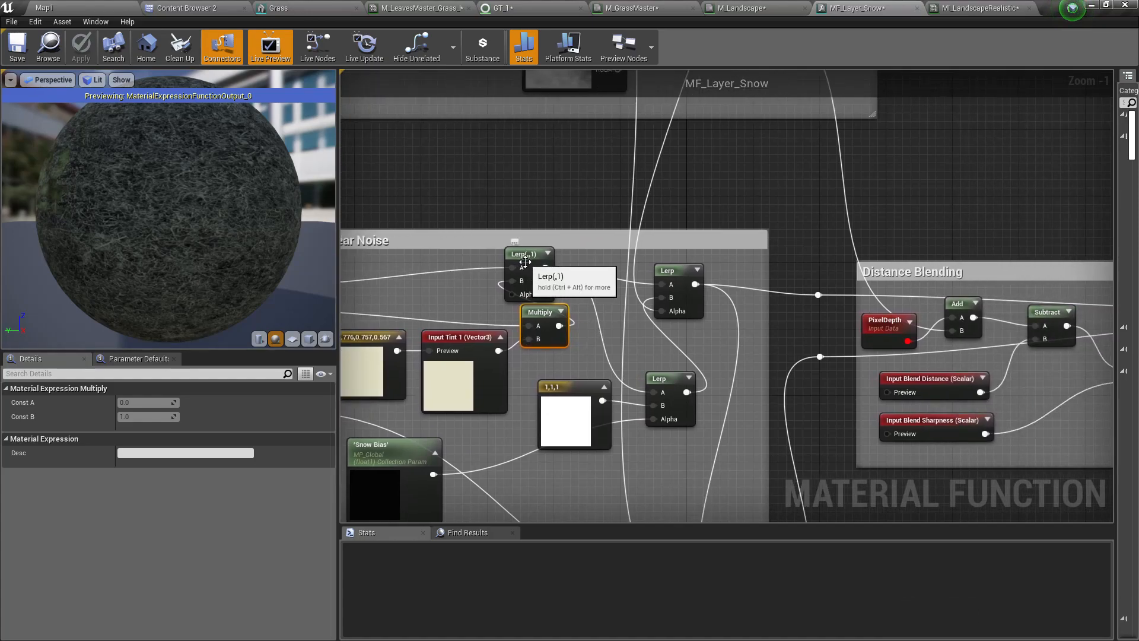
pyautogui.moveTo(483, 300); pyautogui.dragTo(596, 248, button='right')
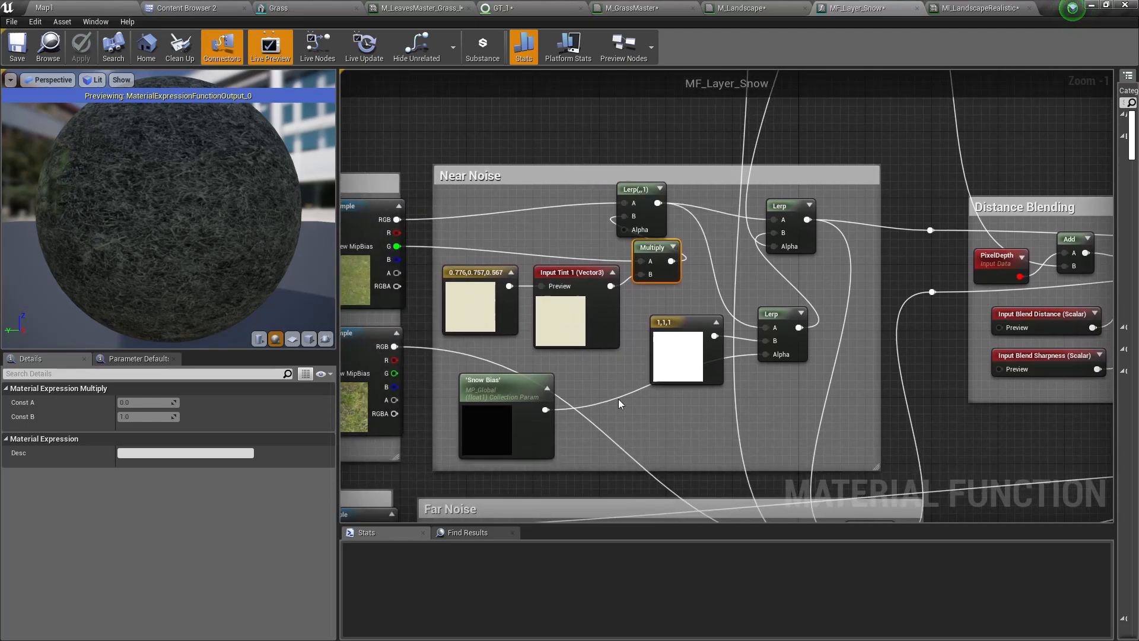
pyautogui.moveTo(620, 409); pyautogui.dragTo(604, 362, button='right')
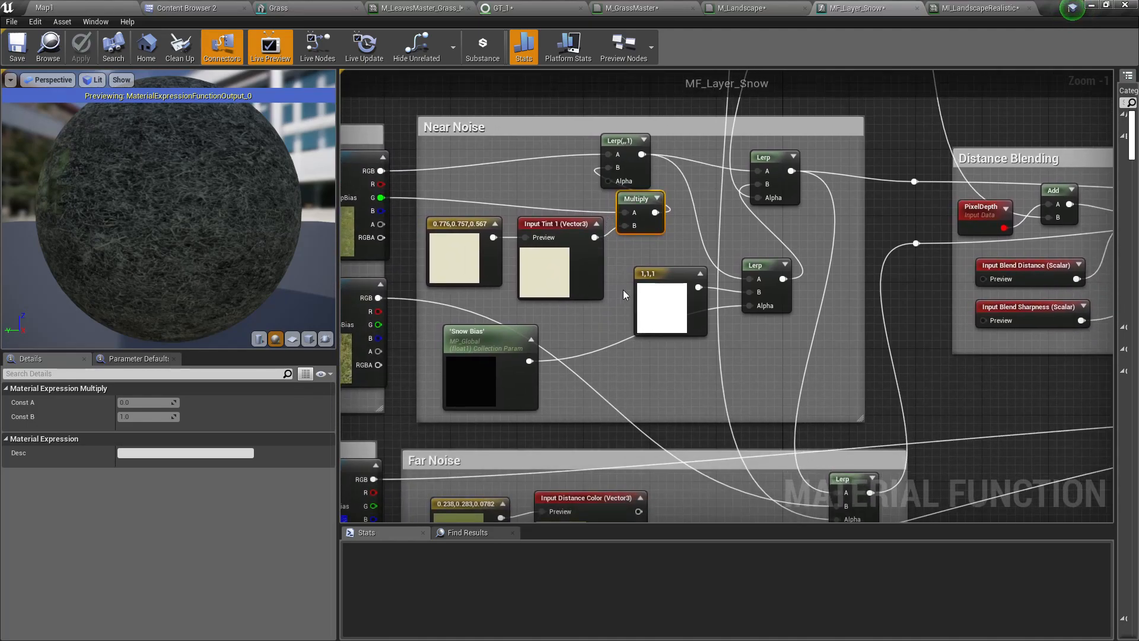
pyautogui.moveTo(621, 291); pyautogui.dragTo(645, 330, button='right')
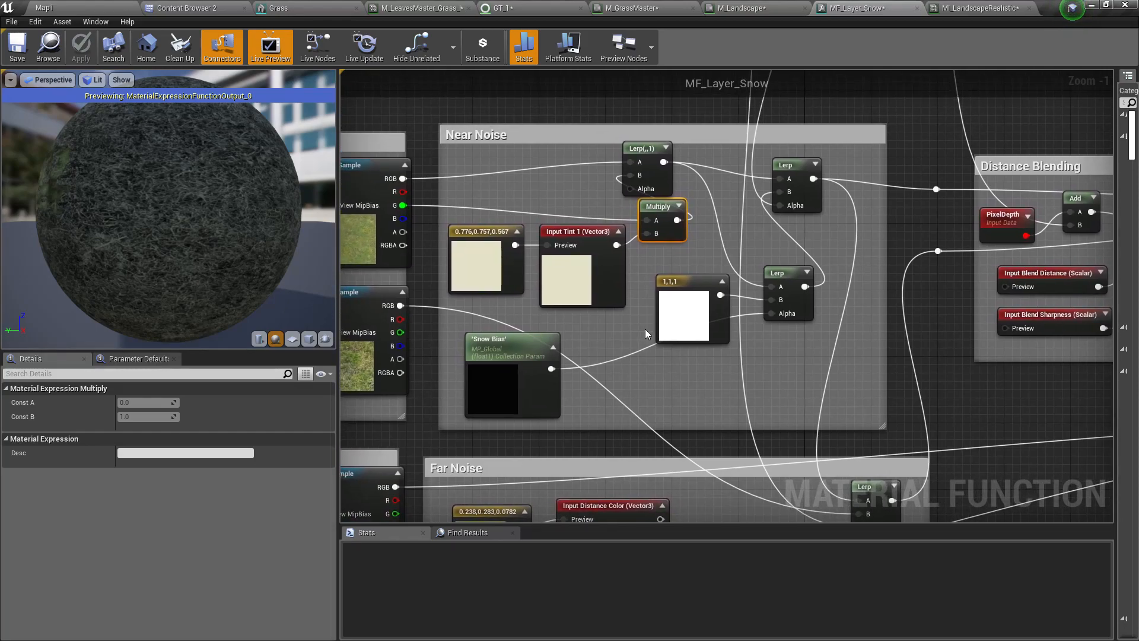
# Undo the latest Near Noise pin links and connect the repositioned constant-alpha Lerp's output to the final Lerp's A input.
pyautogui.moveTo(607, 335); pyautogui.dragTo(554, 323, button='right')
pyautogui.hotkey('ctrl', 'z')
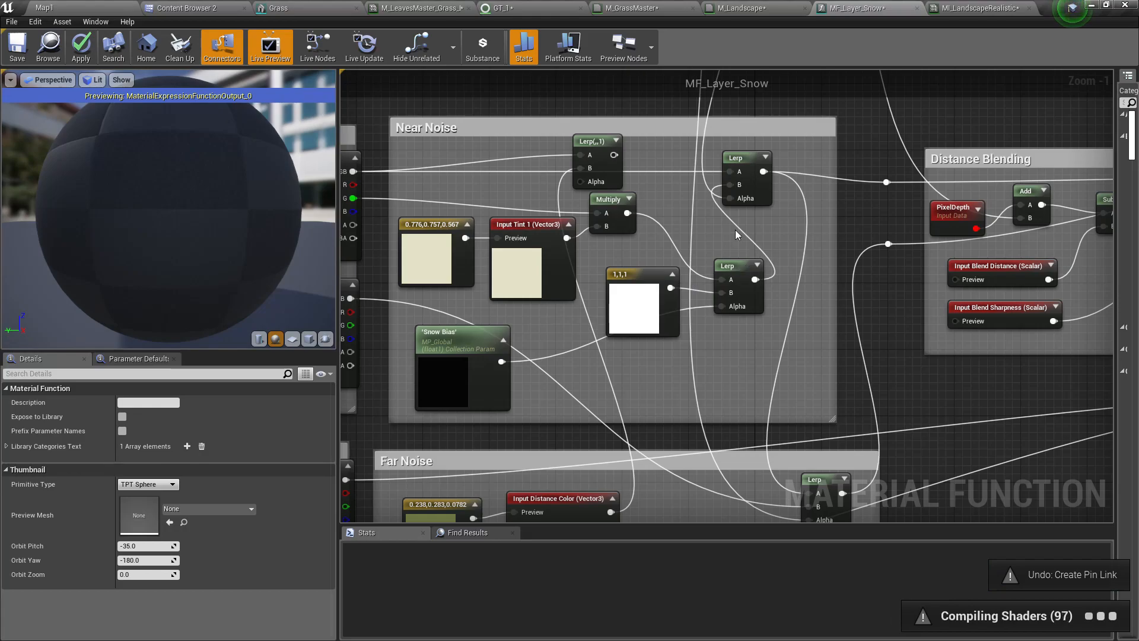
pyautogui.moveTo(594, 144); pyautogui.dragTo(630, 148)
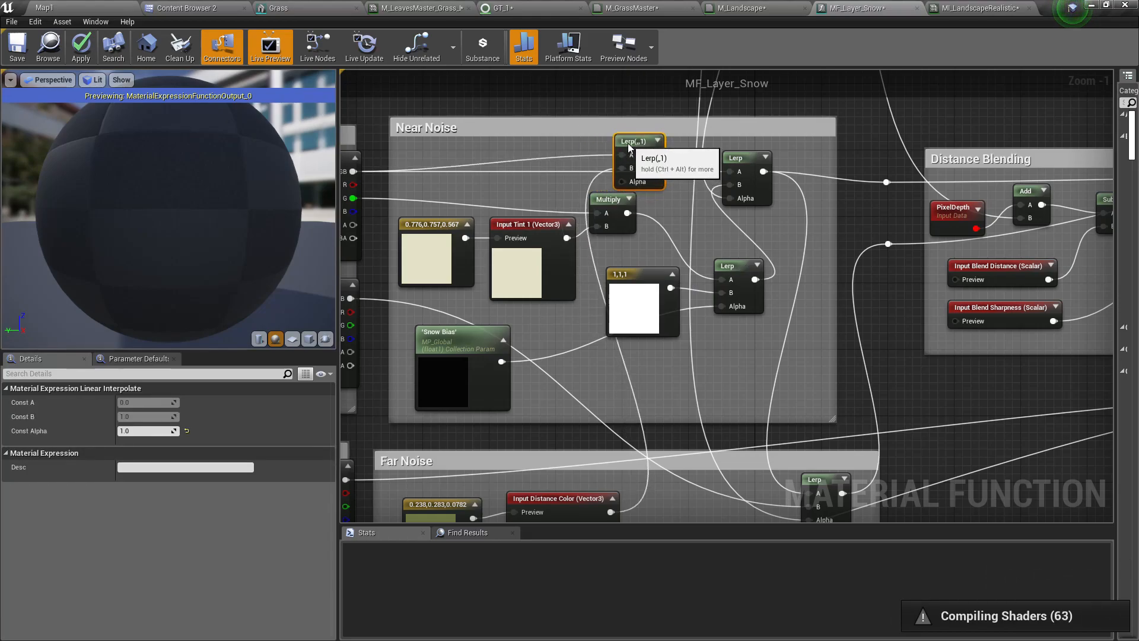
pyautogui.moveTo(627, 213)
pyautogui.mouseDown()
pyautogui.moveTo(618, 201)
pyautogui.moveTo(625, 209)
pyautogui.mouseUp()
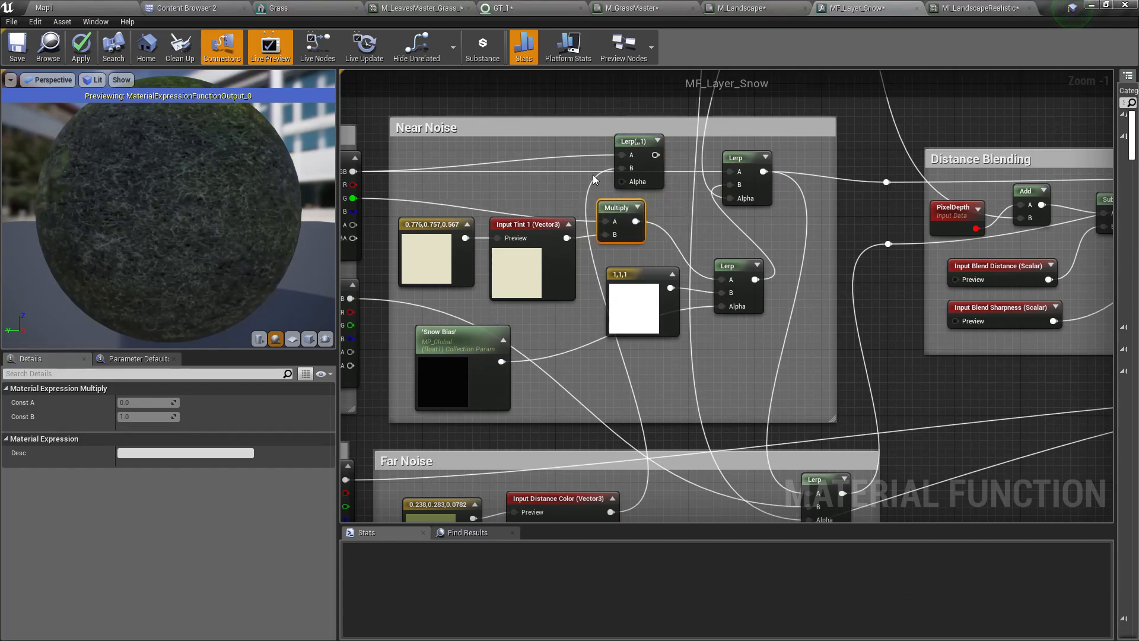
pyautogui.moveTo(655, 155); pyautogui.dragTo(734, 172)
# Duplicate the constant-alpha Lerp and insert the copy between the Multiply output and the snow Lerp's A input.
pyautogui.moveTo(675, 212); pyautogui.dragTo(568, 165, button='right')
pyautogui.scroll(-3, 653, 178)
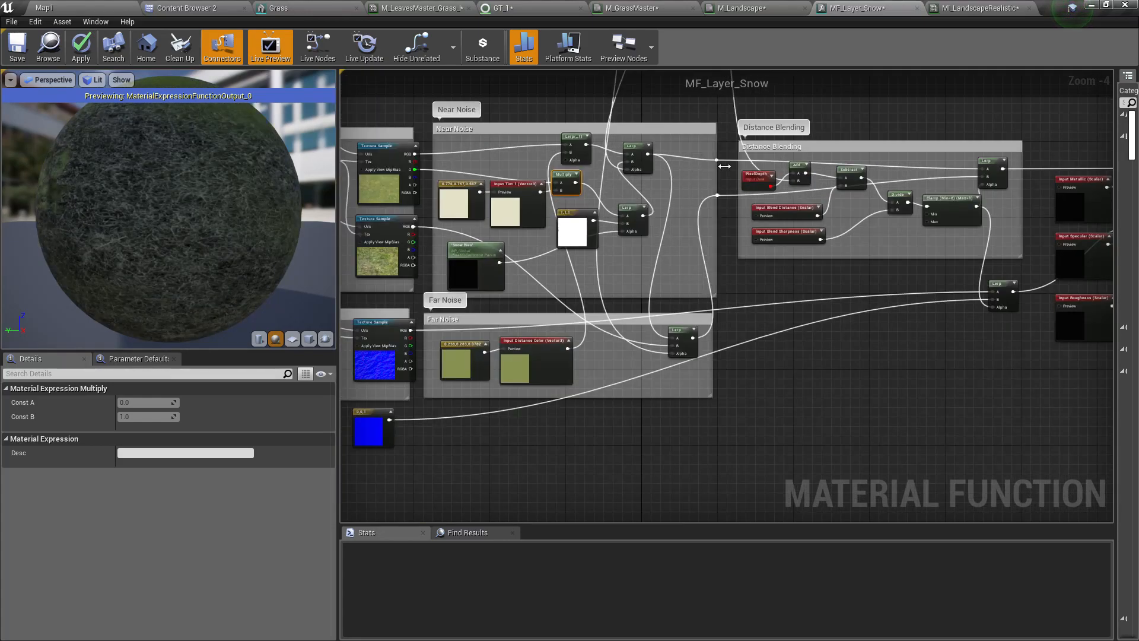
pyautogui.scroll(2, 659, 168)
pyautogui.moveTo(595, 139); pyautogui.dragTo(676, 230)
pyautogui.click(525, 121)
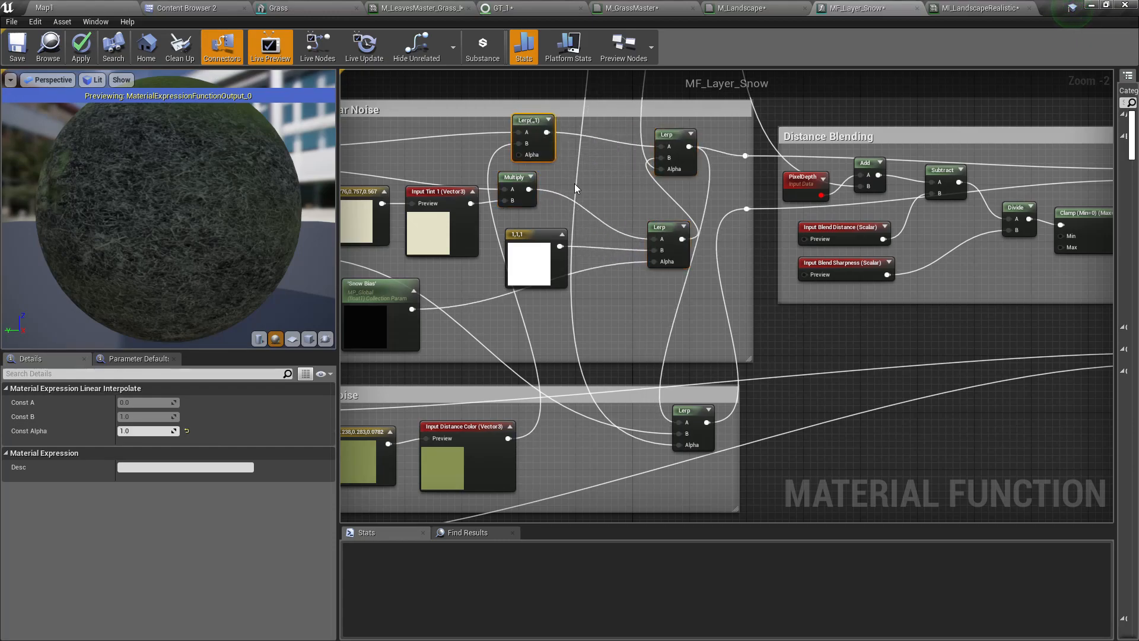
pyautogui.hotkey('ctrl', 'v')
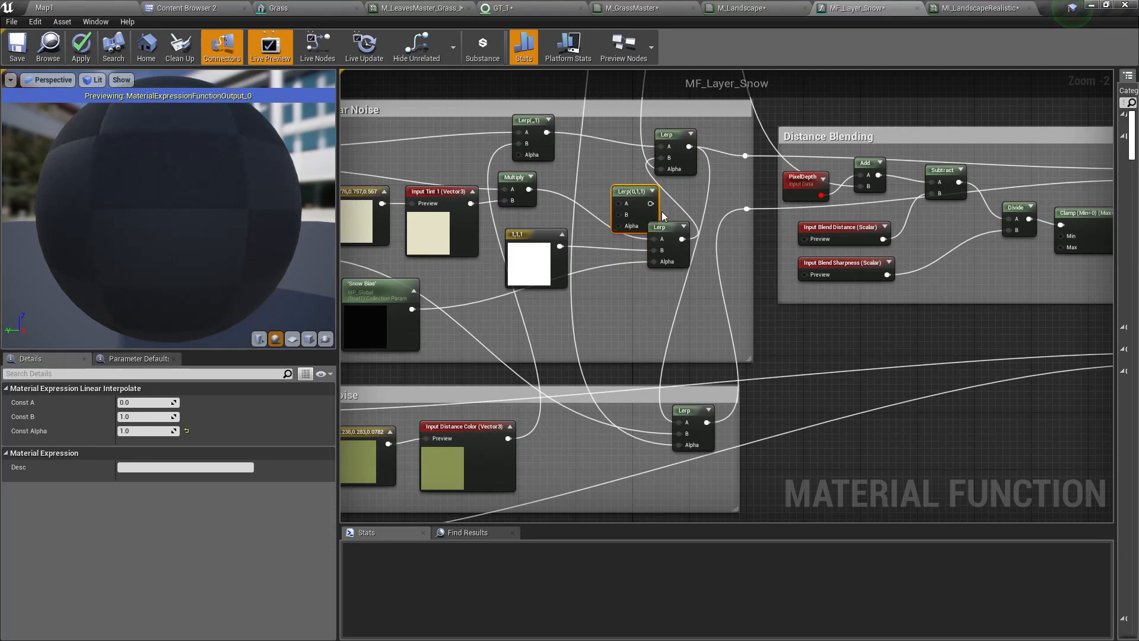
pyautogui.moveTo(637, 197); pyautogui.dragTo(658, 239)
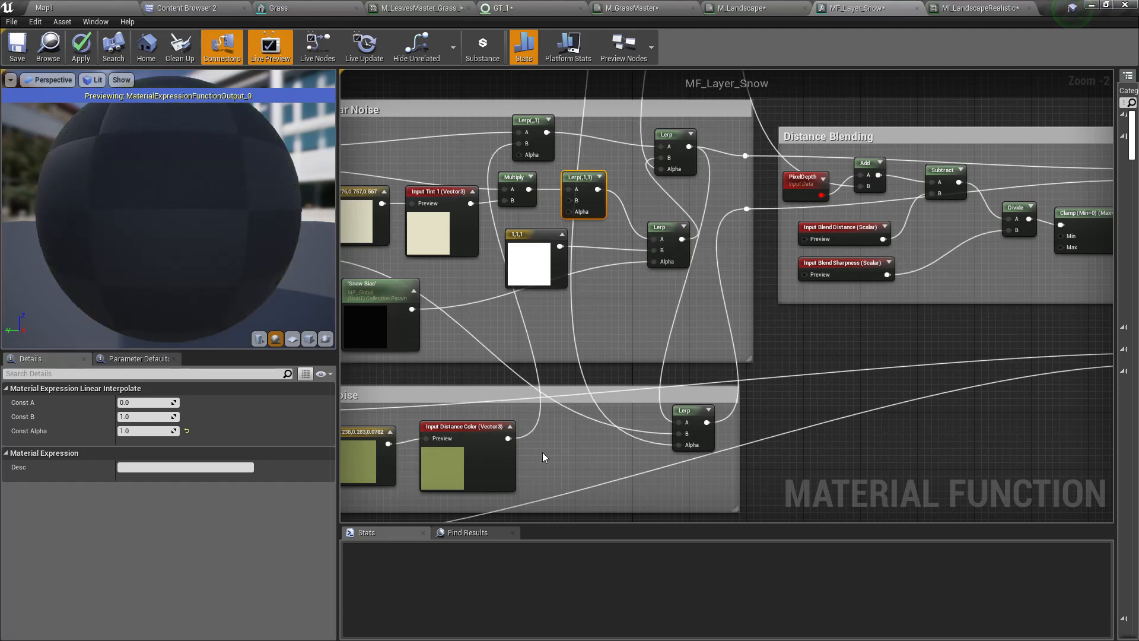
# Connect Input Distance Color to the duplicated Lerp's B input, apply the function and check the ground against the grass in Map1.
pyautogui.moveTo(513, 439); pyautogui.dragTo(569, 200)
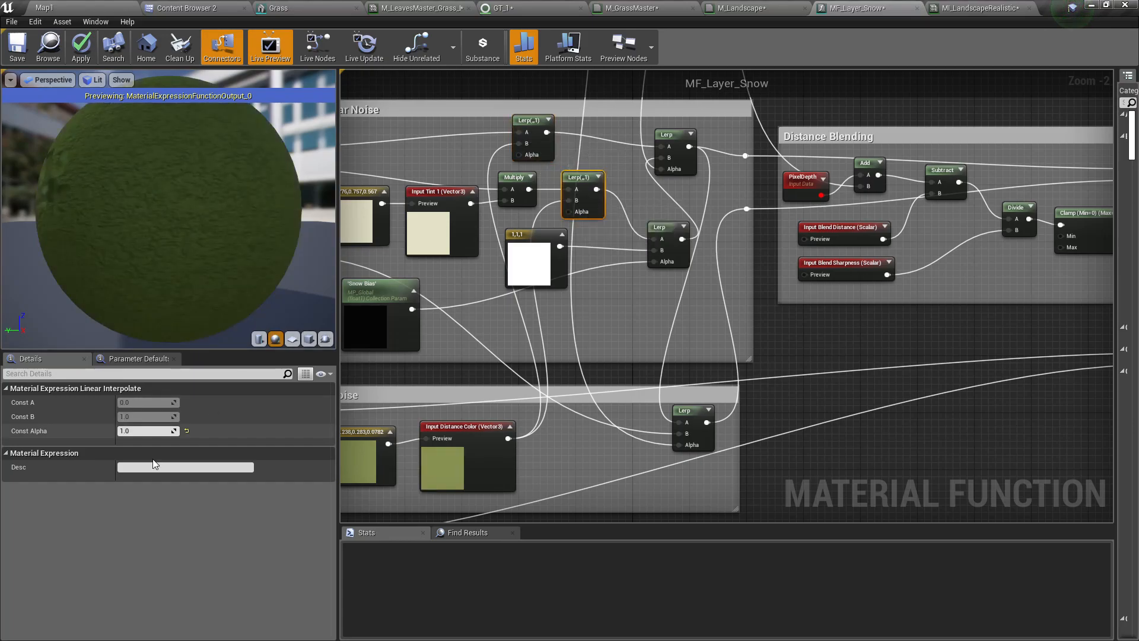
pyautogui.click(81, 47)
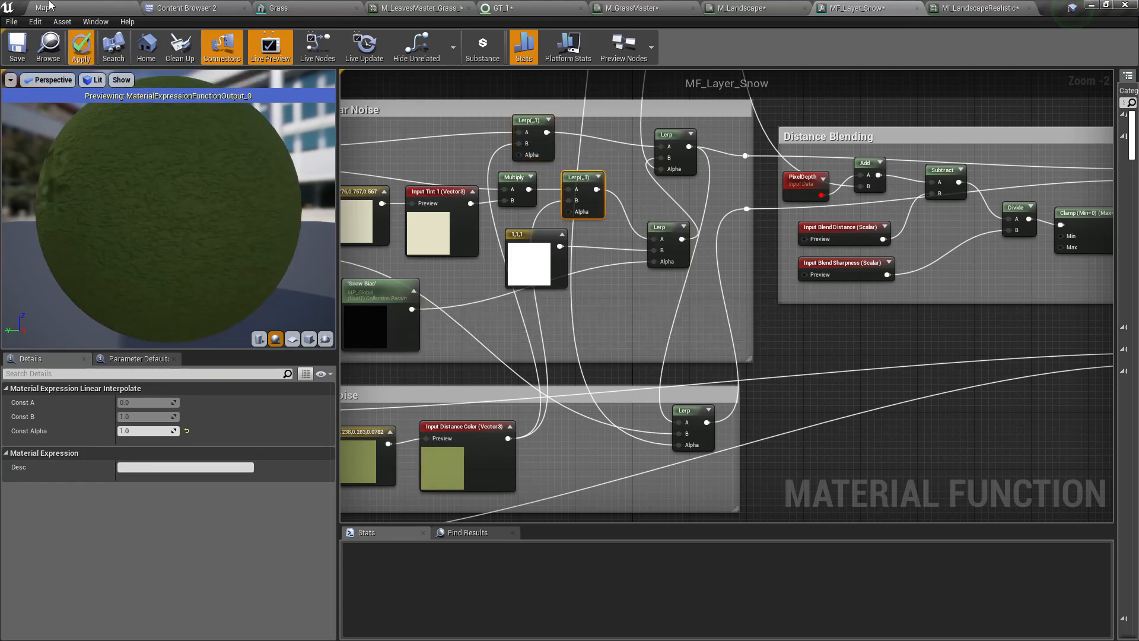
pyautogui.click(50, 7)
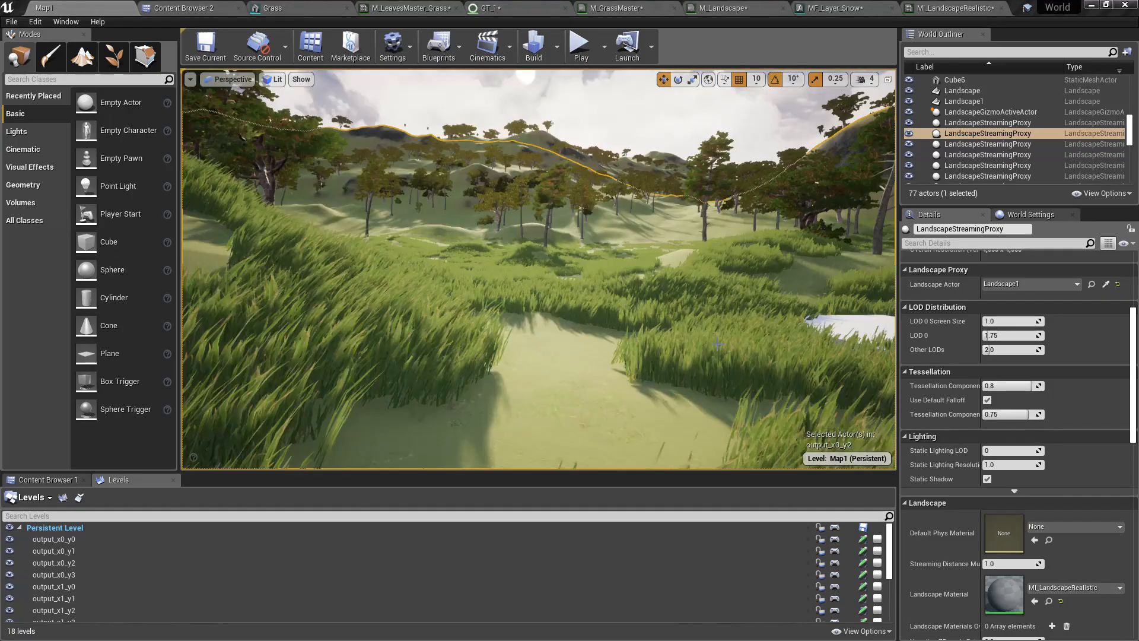
pyautogui.moveTo(538, 204); pyautogui.dragTo(563, 134, button='right')
pyautogui.moveTo(510, 266)
pyautogui.mouseDown(button='right')
pyautogui.moveTo(484, 252)
pyautogui.moveTo(494, 255)
pyautogui.mouseUp(button='right')
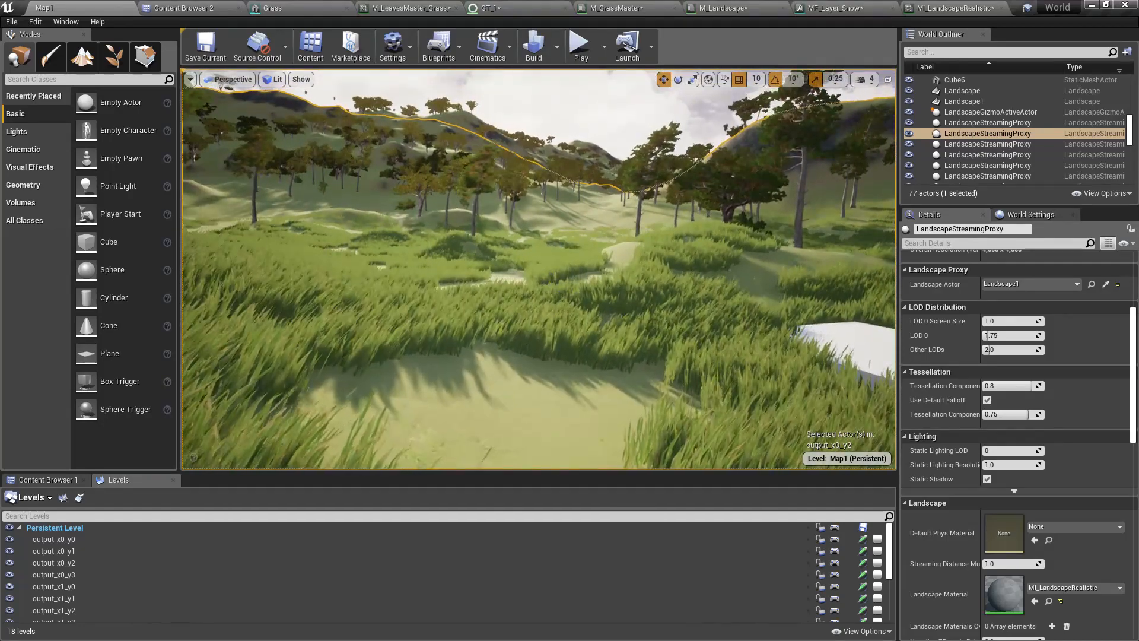
pyautogui.moveTo(619, 311); pyautogui.dragTo(603, 301, button='right')
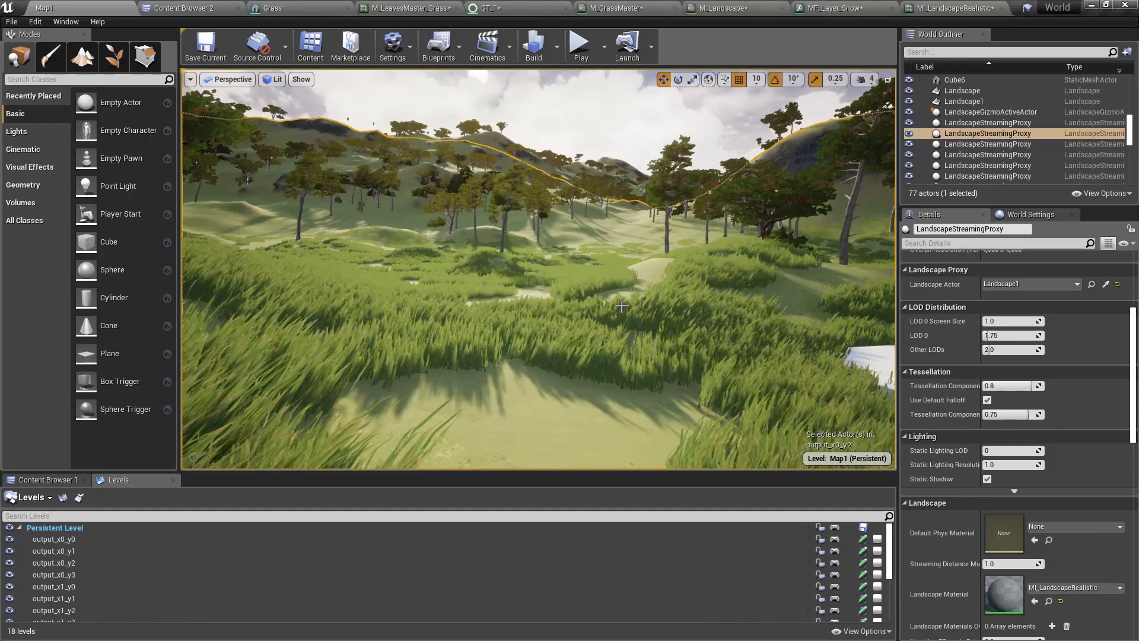
# Return to MF_Layer_Snow and extend the Far Noise comment box downward to make room below Input Distance Color.
pyautogui.click(729, 7)
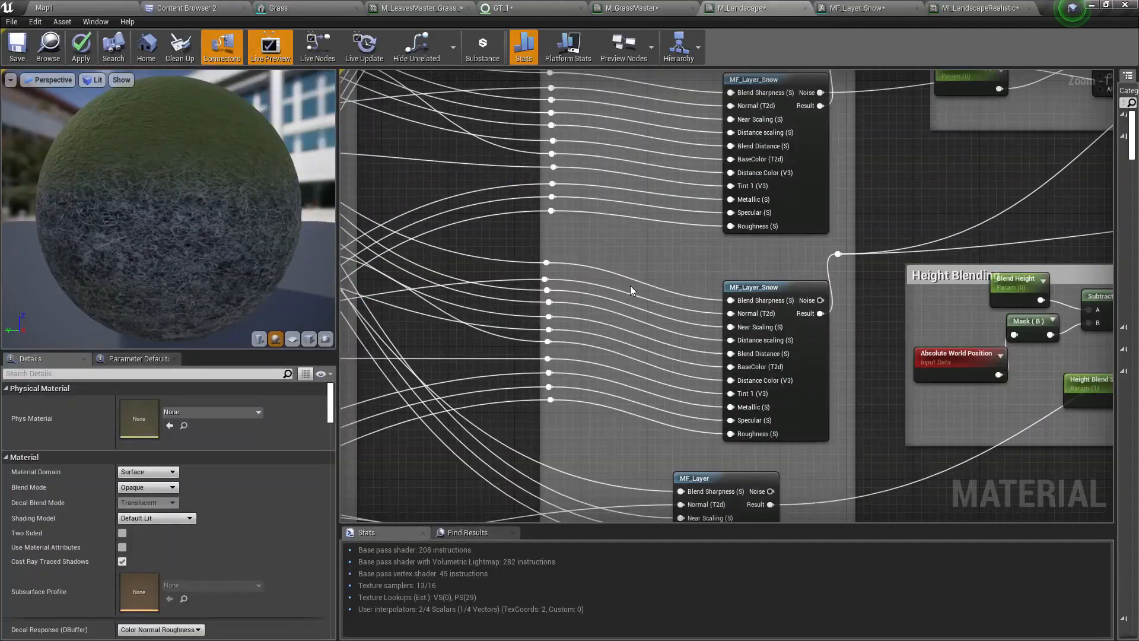
pyautogui.click(850, 6)
pyautogui.moveTo(578, 311); pyautogui.dragTo(659, 323, button='right')
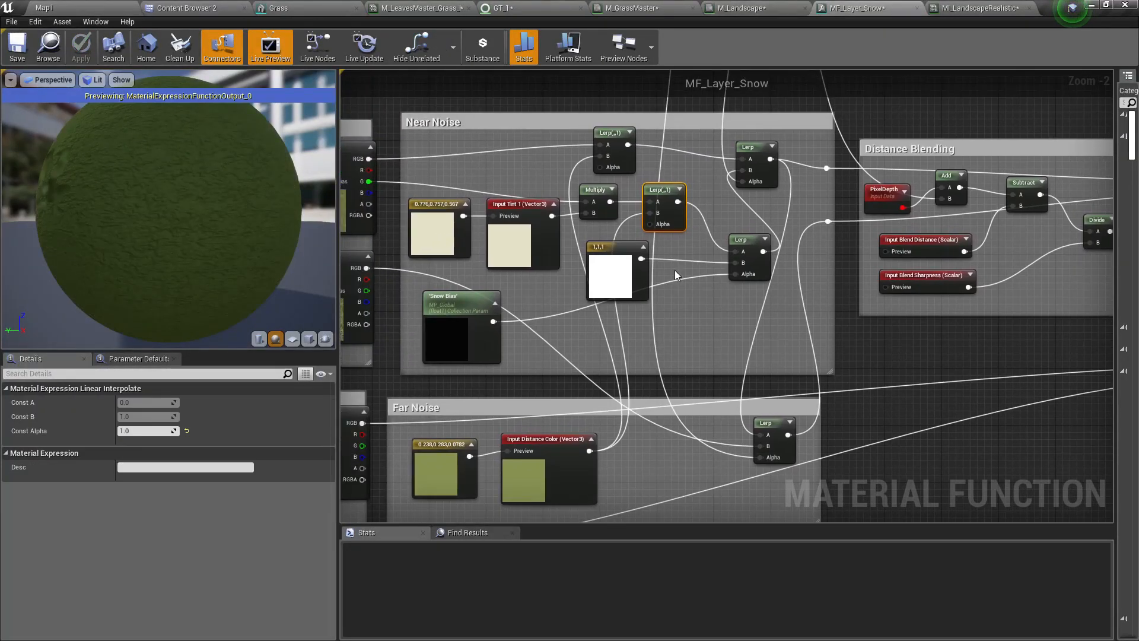
pyautogui.moveTo(929, 333); pyautogui.dragTo(990, 279, button='right')
pyautogui.scroll(-1, 990, 278)
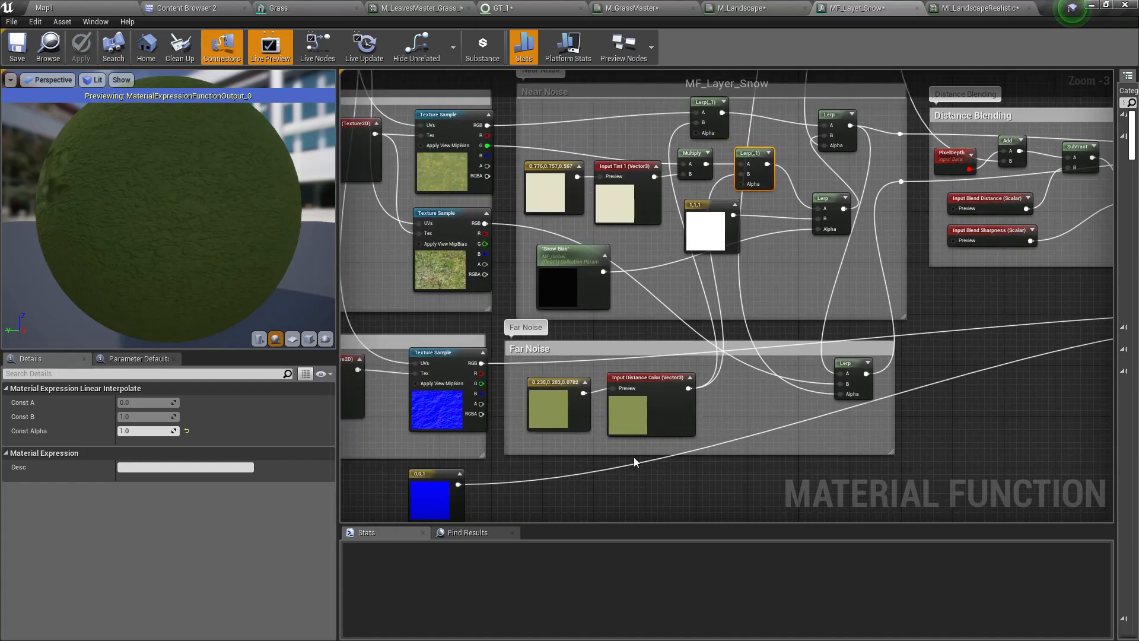
pyautogui.moveTo(633, 455); pyautogui.dragTo(639, 538)
pyautogui.moveTo(564, 465); pyautogui.dragTo(598, 398, button='right')
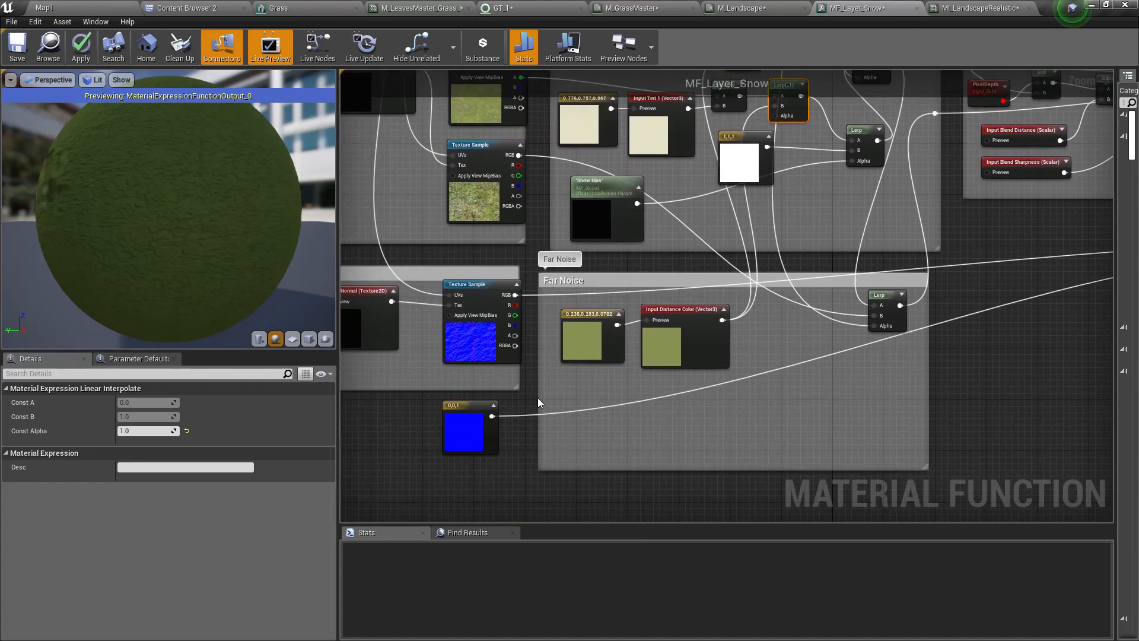
# Add a PixelDepth node in the Far Noise group, placed below the green colour constant.
pyautogui.rightClick(538, 397)
pyautogui.rightClick(580, 386)
pyautogui.write('pixe')
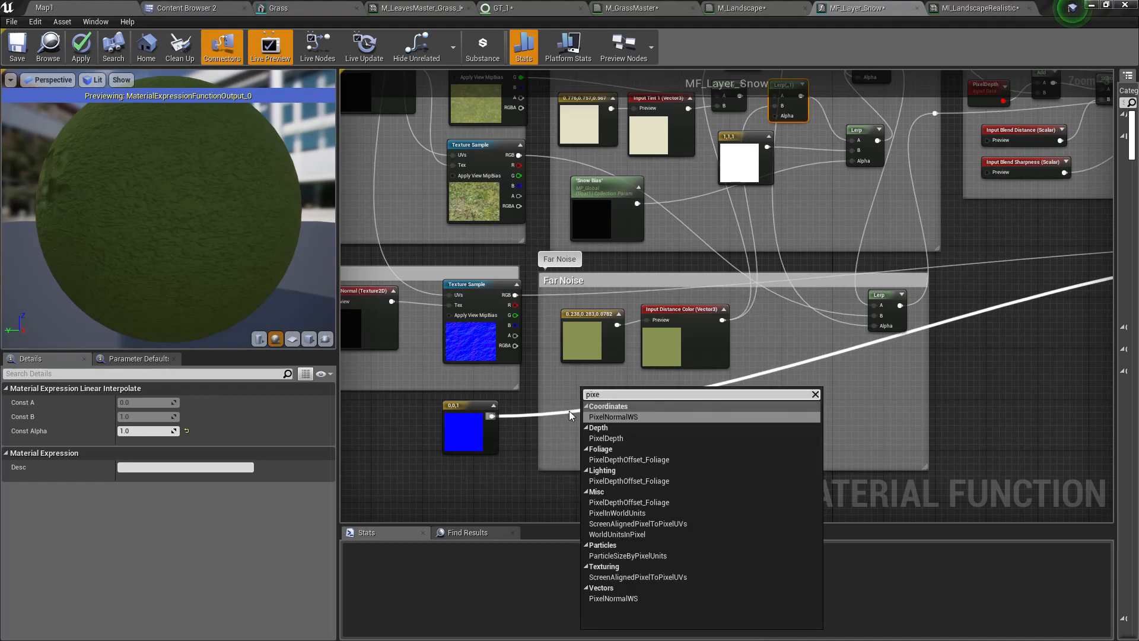
pyautogui.write('lDepth')
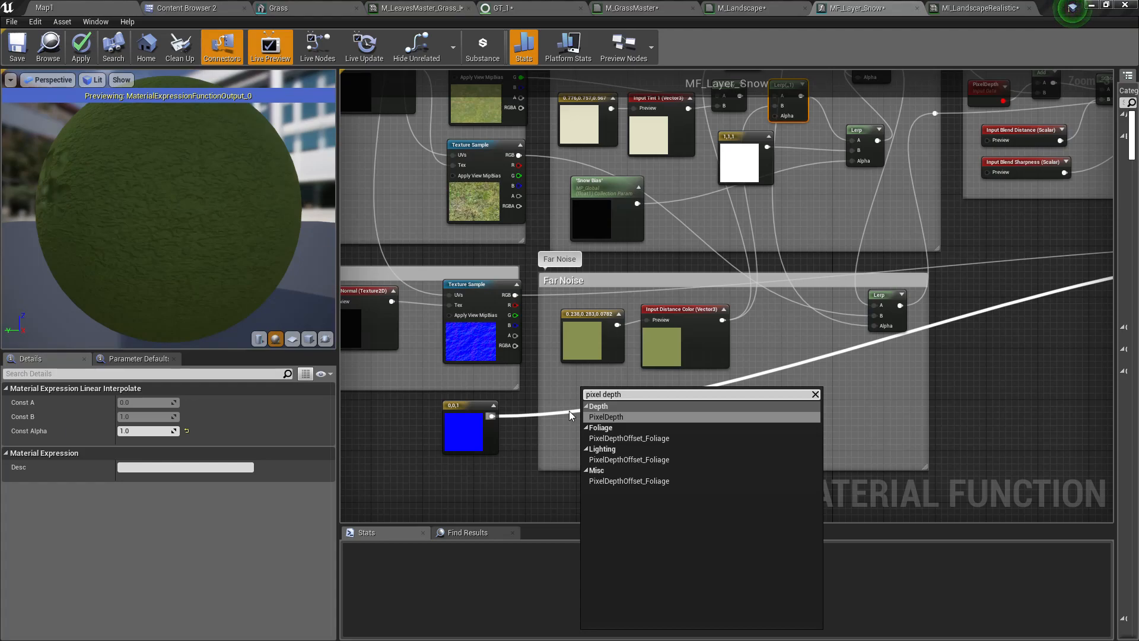
pyautogui.press('Return')
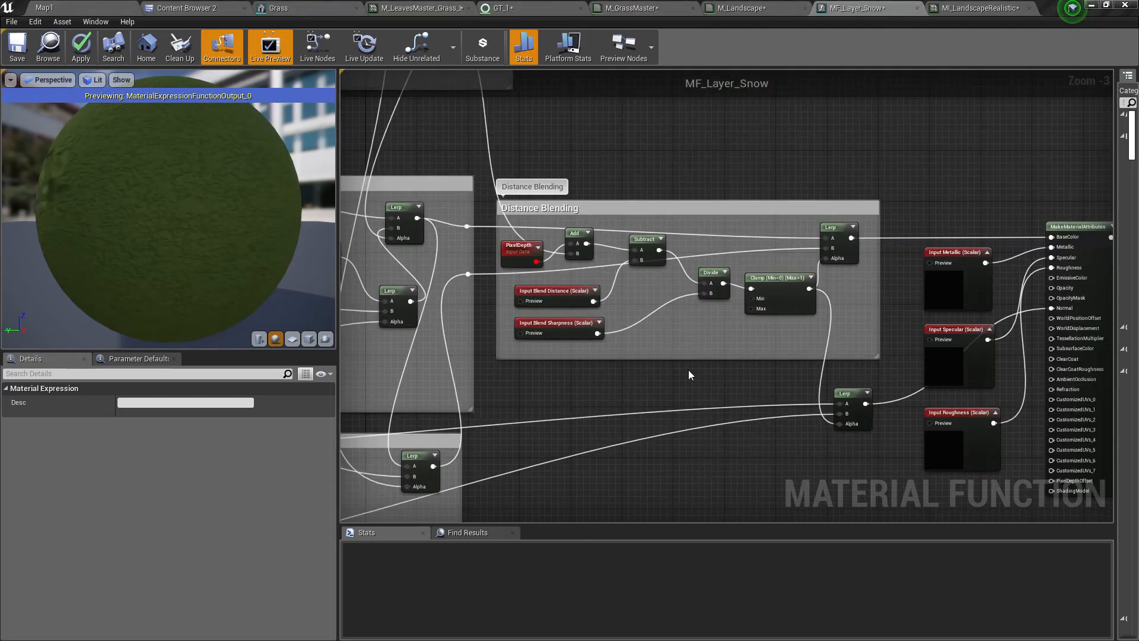
pyautogui.moveTo(688, 375); pyautogui.dragTo(928, 358, button='right')
pyautogui.moveTo(856, 259); pyautogui.dragTo(739, 218, button='right')
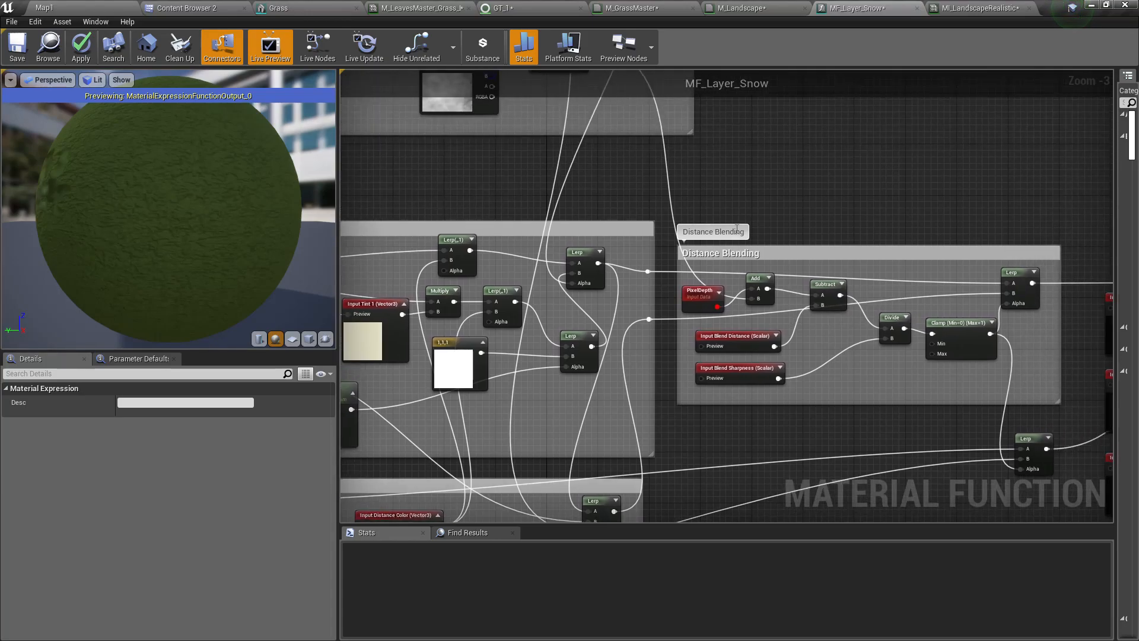
pyautogui.moveTo(814, 317); pyautogui.dragTo(1092, 232, button='right')
pyautogui.moveTo(635, 354); pyautogui.dragTo(696, 234, button='right')
pyautogui.moveTo(607, 395); pyautogui.dragTo(590, 396)
pyautogui.moveTo(677, 404); pyautogui.dragTo(640, 397, button='right')
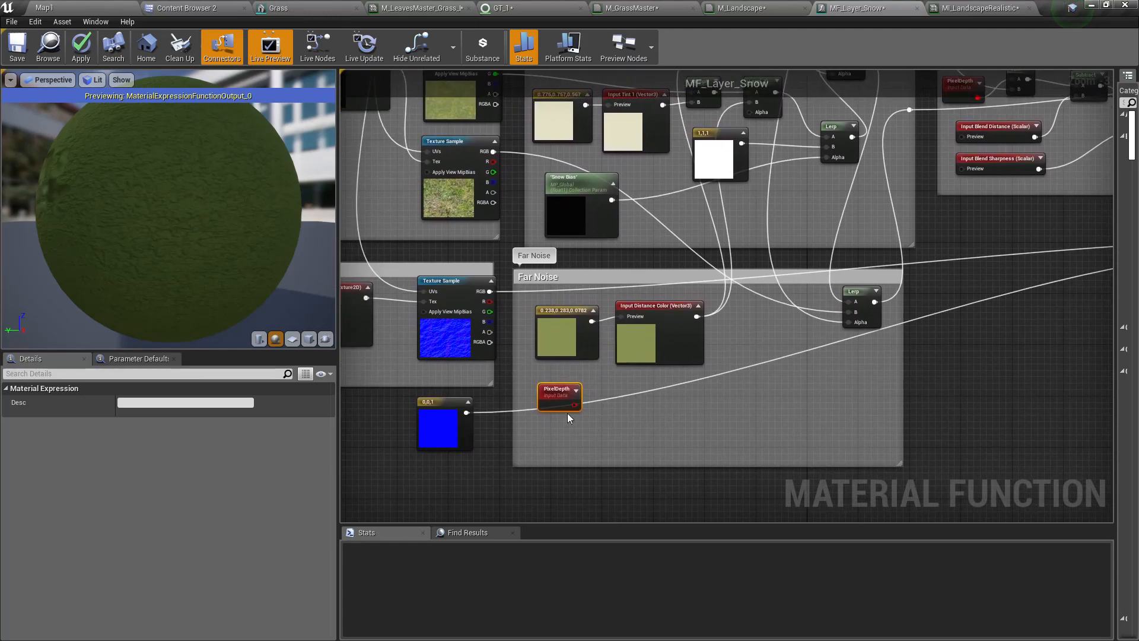
# Add a Divide node beside PixelDepth, with PixelDepth's output feeding its A input.
pyautogui.moveTo(770, 389); pyautogui.dragTo(771, 420, button='right')
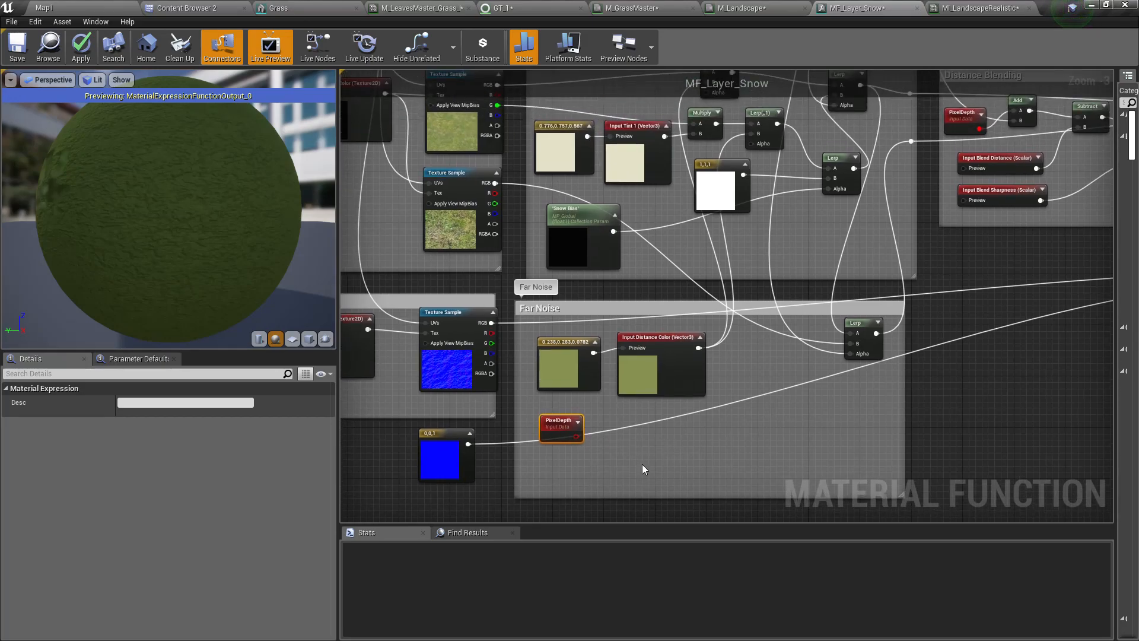
pyautogui.moveTo(584, 437); pyautogui.dragTo(610, 439)
pyautogui.press('Escape')
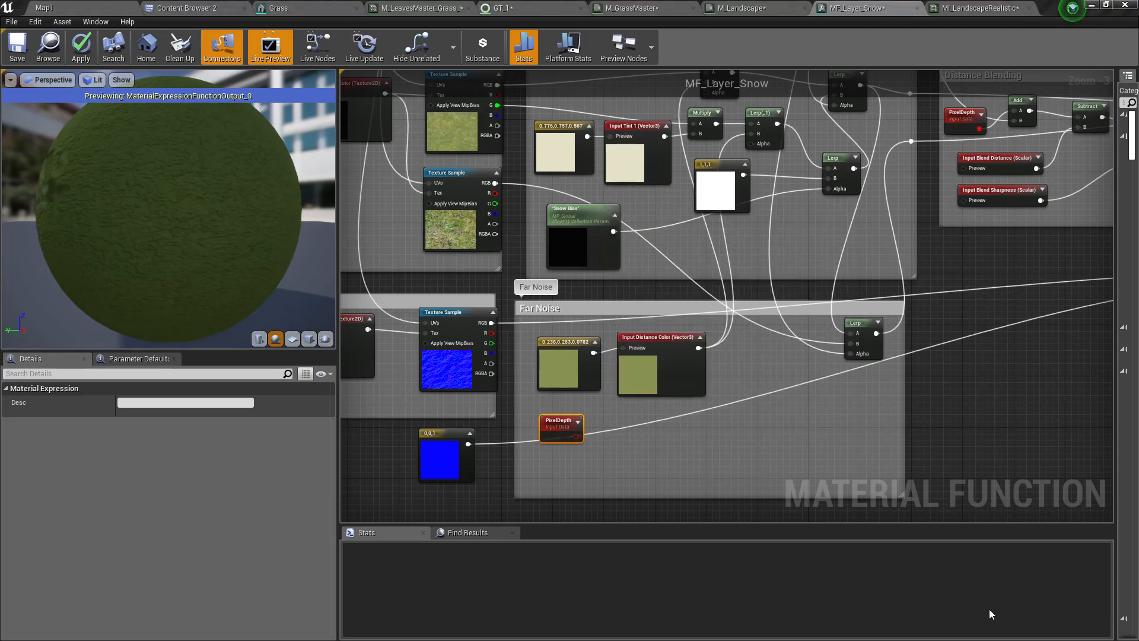
pyautogui.moveTo(576, 436); pyautogui.dragTo(617, 446)
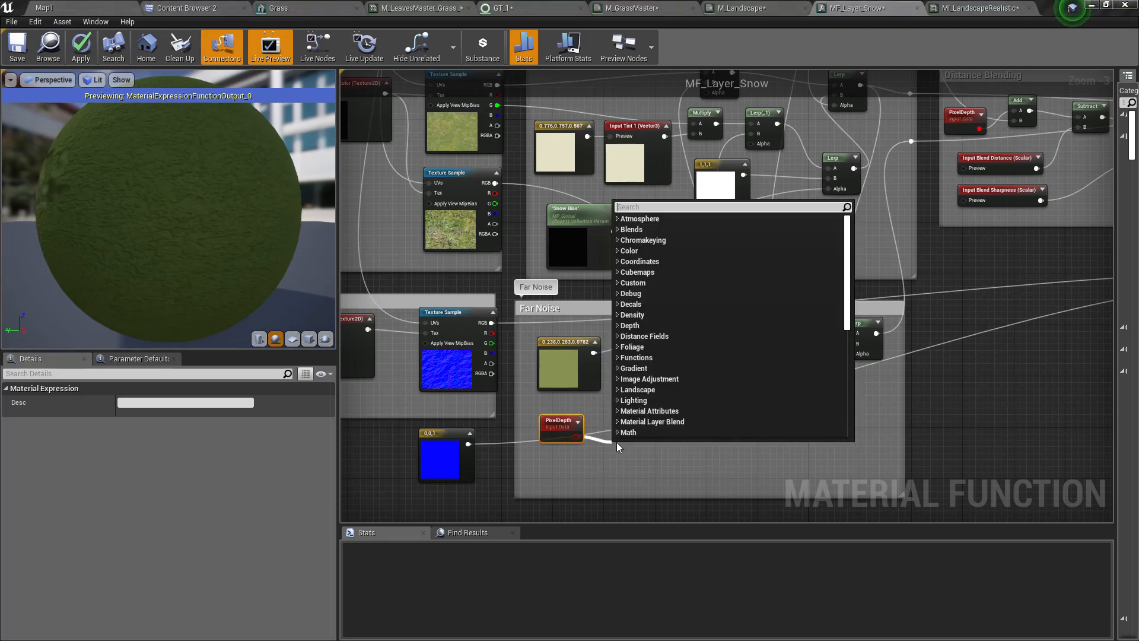
pyautogui.write('divide')
pyautogui.press('Return')
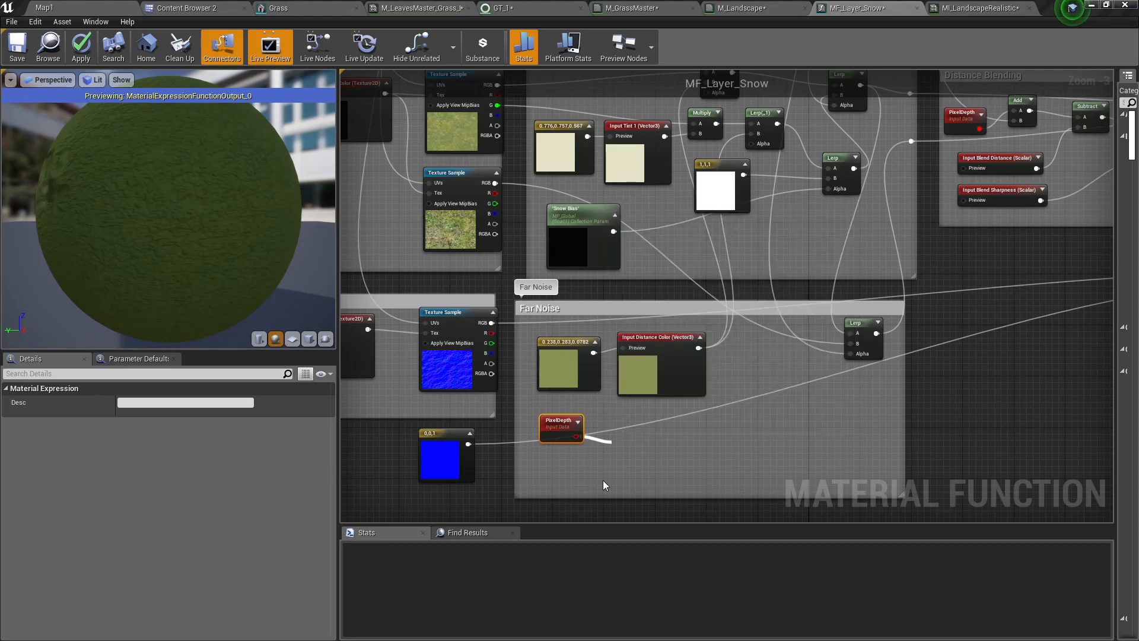
pyautogui.moveTo(625, 472); pyautogui.dragTo(630, 457)
# Try feeding the Divide's B input from a promoted scalar parameter named "dstance blend start distance", and delete the parameter.
pyautogui.rightClick(630, 456)
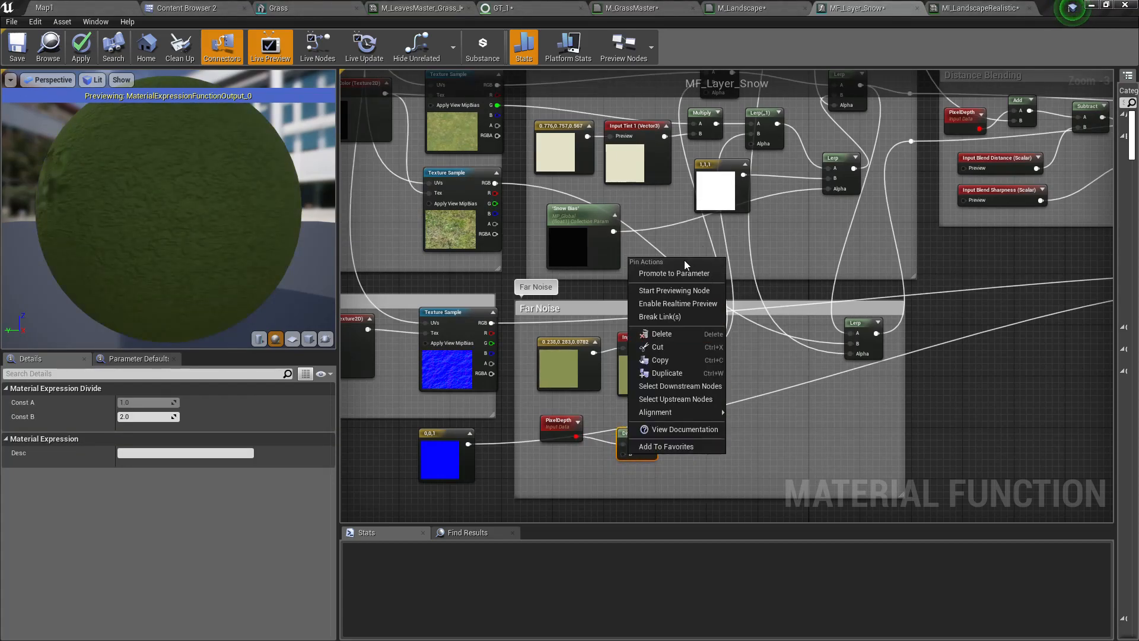
pyautogui.click(677, 274)
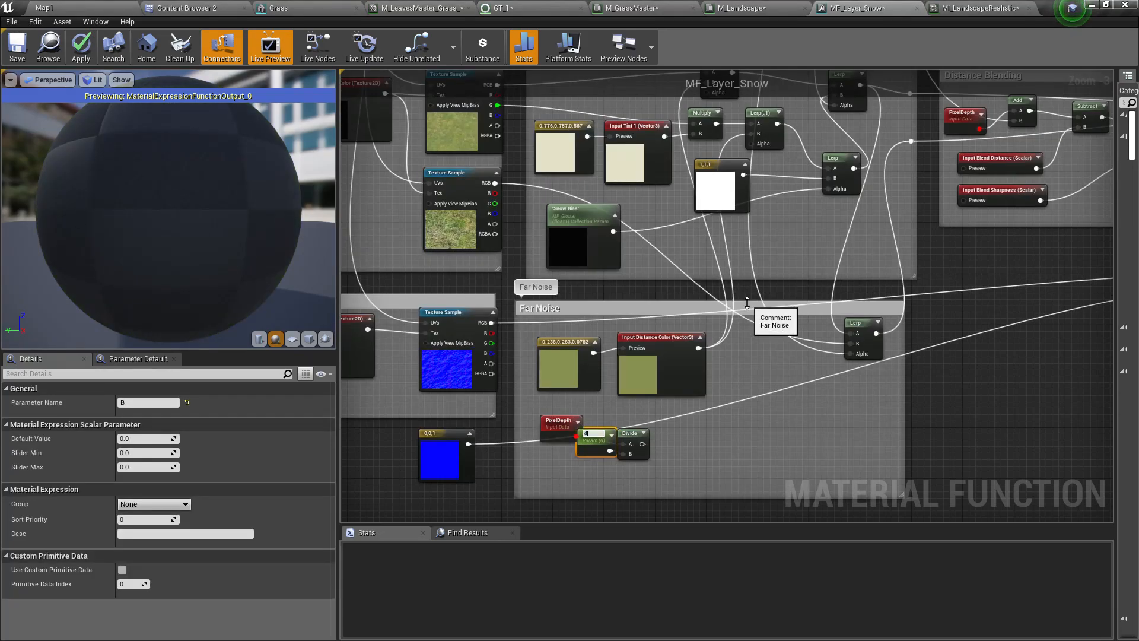
pyautogui.write('dstance blend start dist')
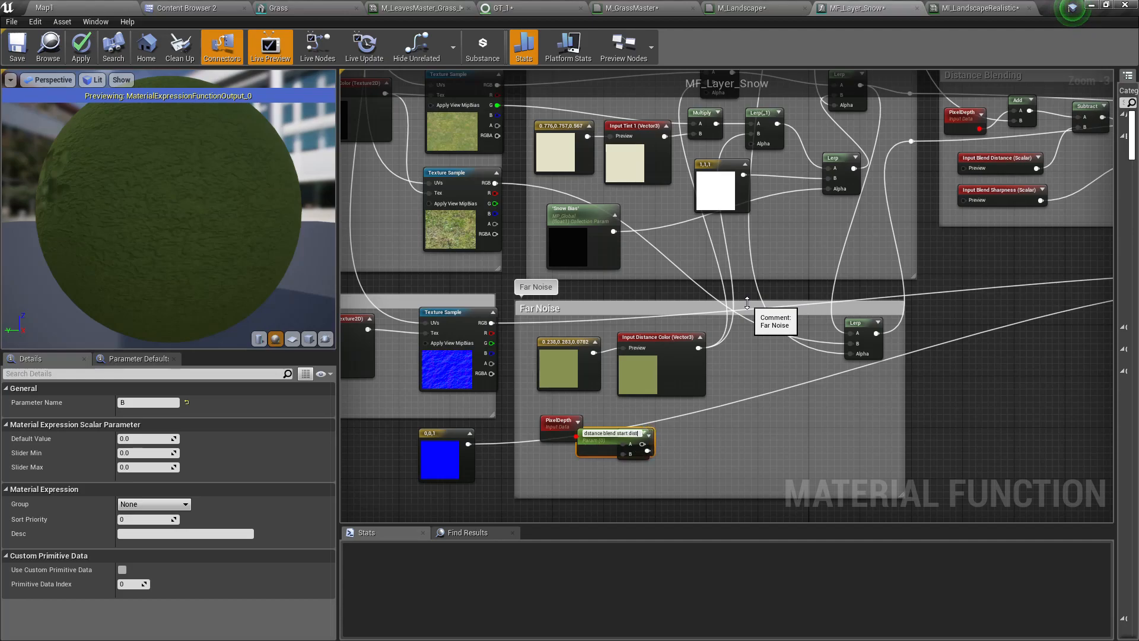
pyautogui.press('Return')
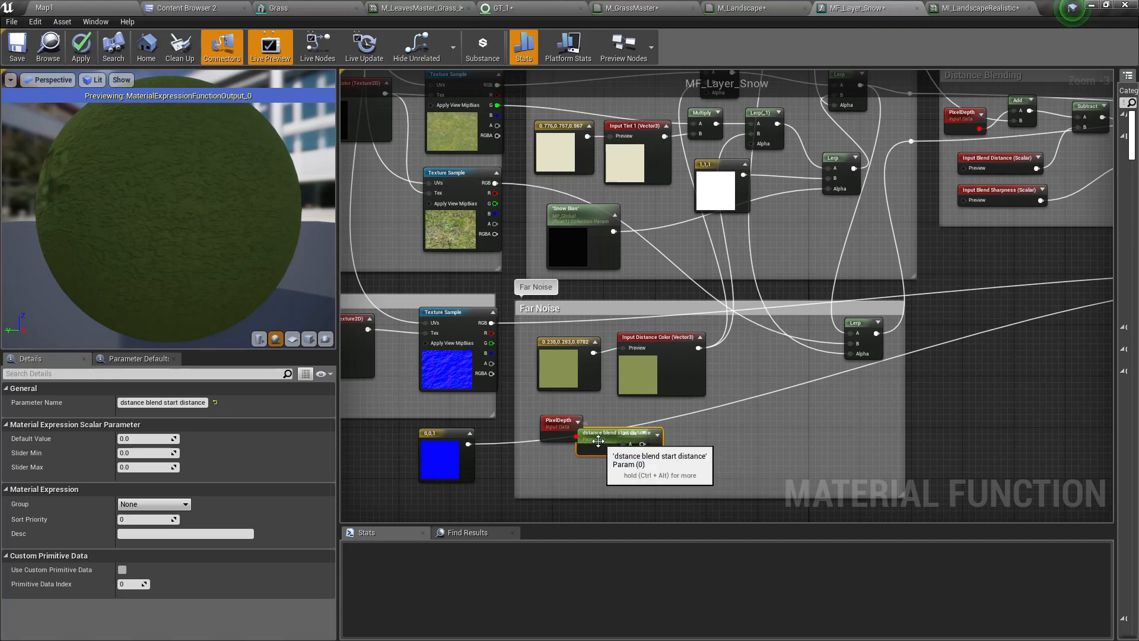
pyautogui.moveTo(620, 436); pyautogui.dragTo(564, 474)
pyautogui.scroll(1, 657, 471)
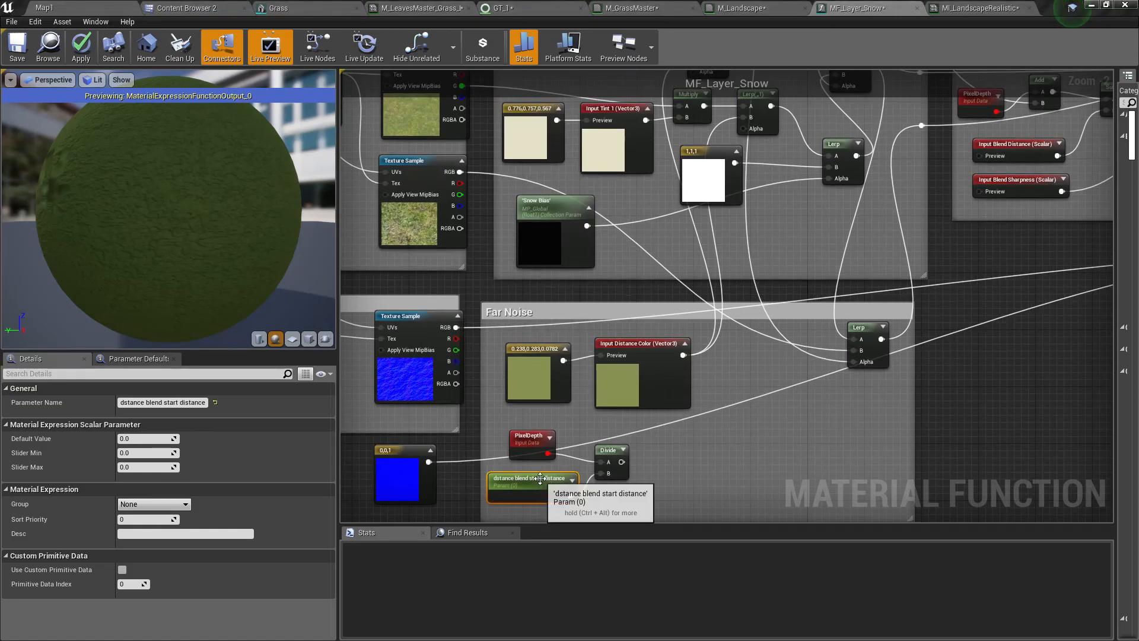
pyautogui.moveTo(542, 481); pyautogui.dragTo(570, 488)
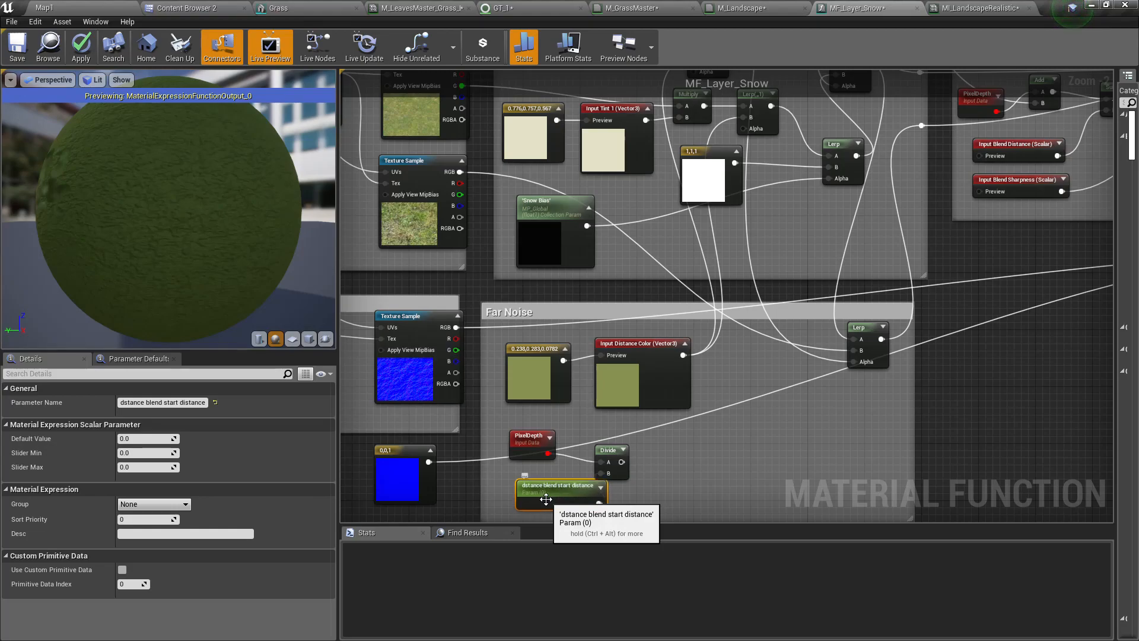
pyautogui.press('Delete')
# Feed the Divide's B input from a new Constant node with its value set to 1000.
pyautogui.moveTo(601, 473); pyautogui.dragTo(561, 482)
pyautogui.write('const')
pyautogui.press('Return')
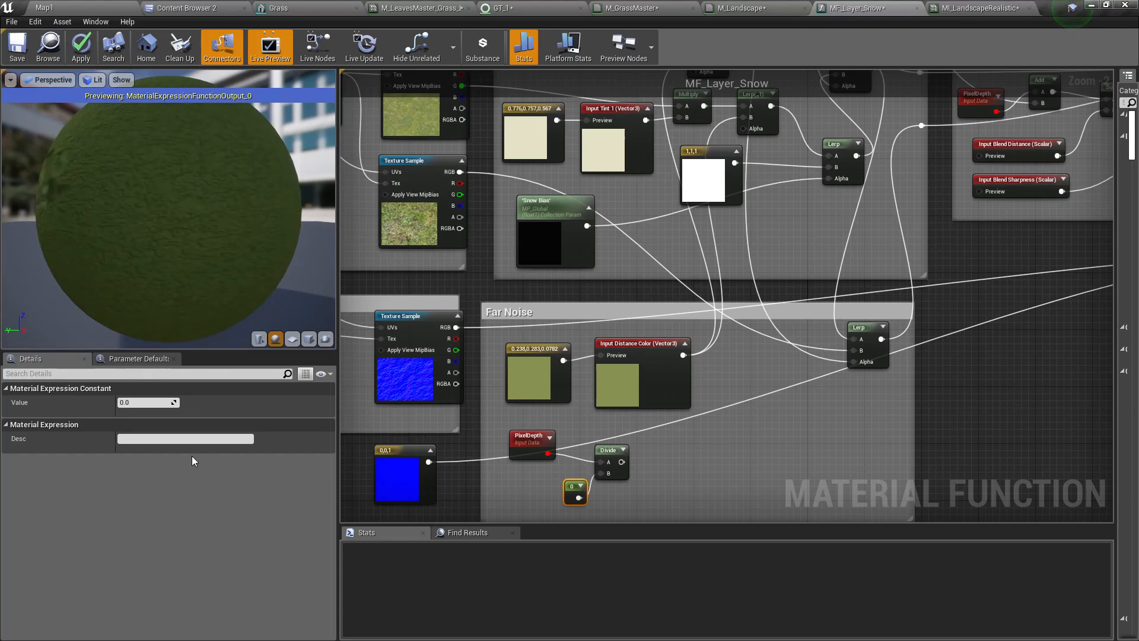
pyautogui.click(136, 390)
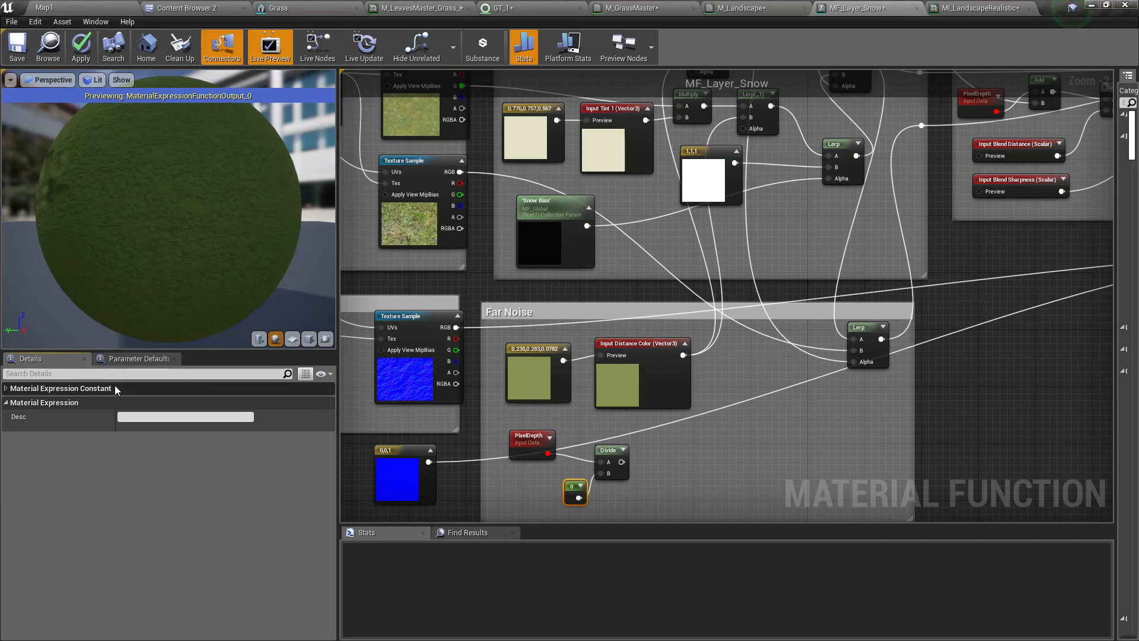
pyautogui.click(115, 388)
pyautogui.click(136, 403)
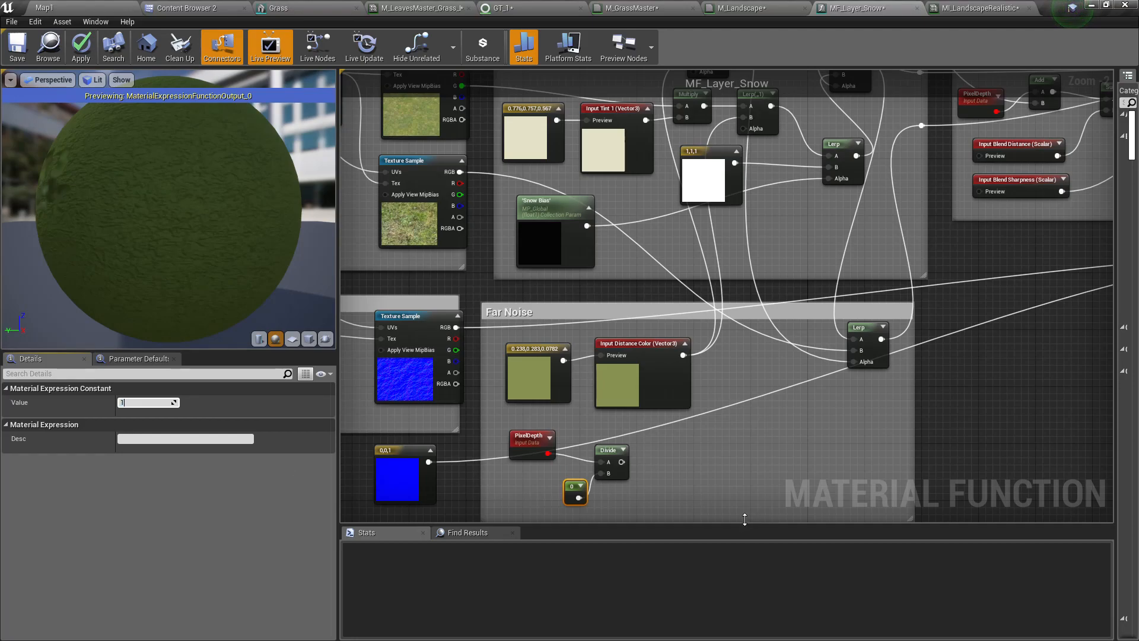
pyautogui.press('Return')
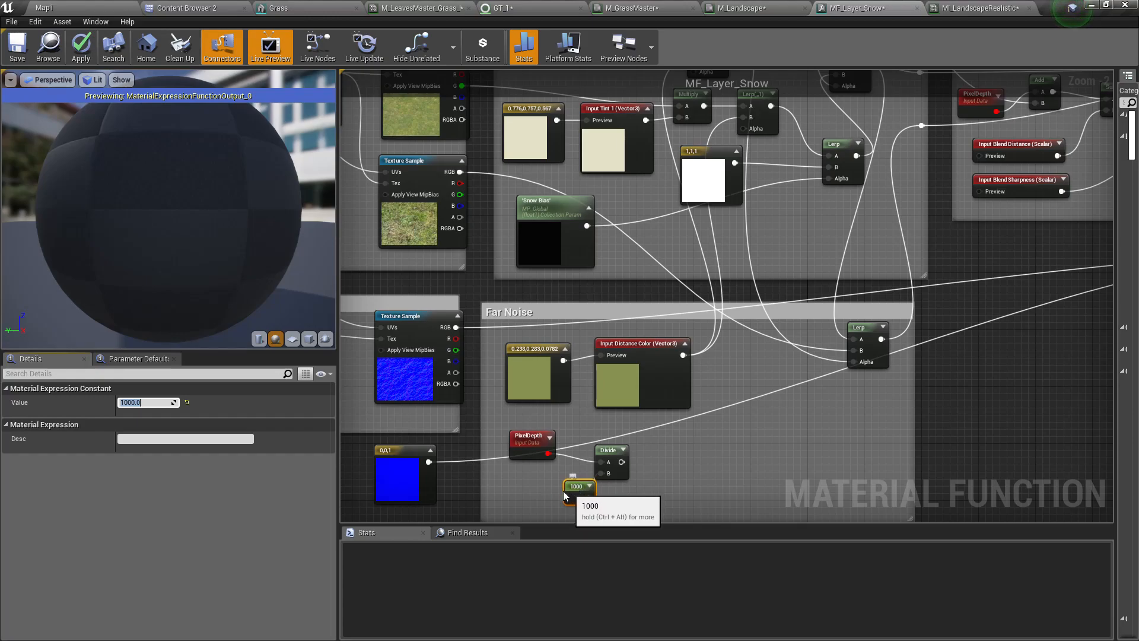
# Add a Subtract node between PixelDepth and Divide, with PixelDepth feeding its A input and the 1000 constant its B input.
pyautogui.moveTo(572, 493); pyautogui.dragTo(541, 487)
pyautogui.moveTo(601, 451); pyautogui.dragTo(644, 452)
pyautogui.moveTo(547, 453); pyautogui.dragTo(590, 456)
pyautogui.write('-')
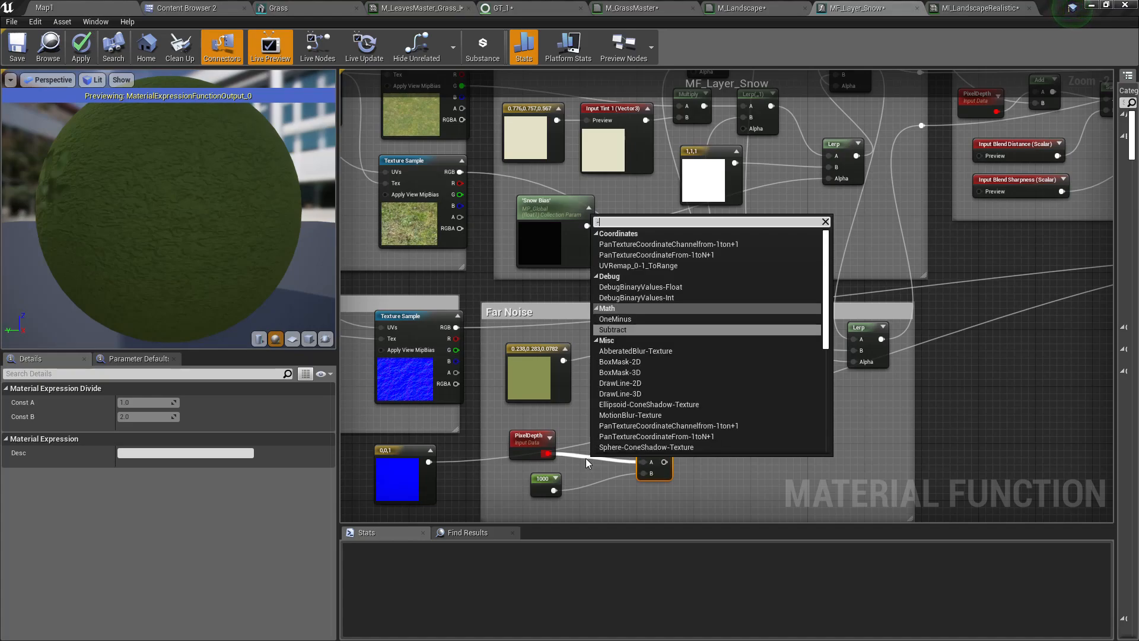
pyautogui.press('Return')
pyautogui.moveTo(601, 469); pyautogui.dragTo(553, 490)
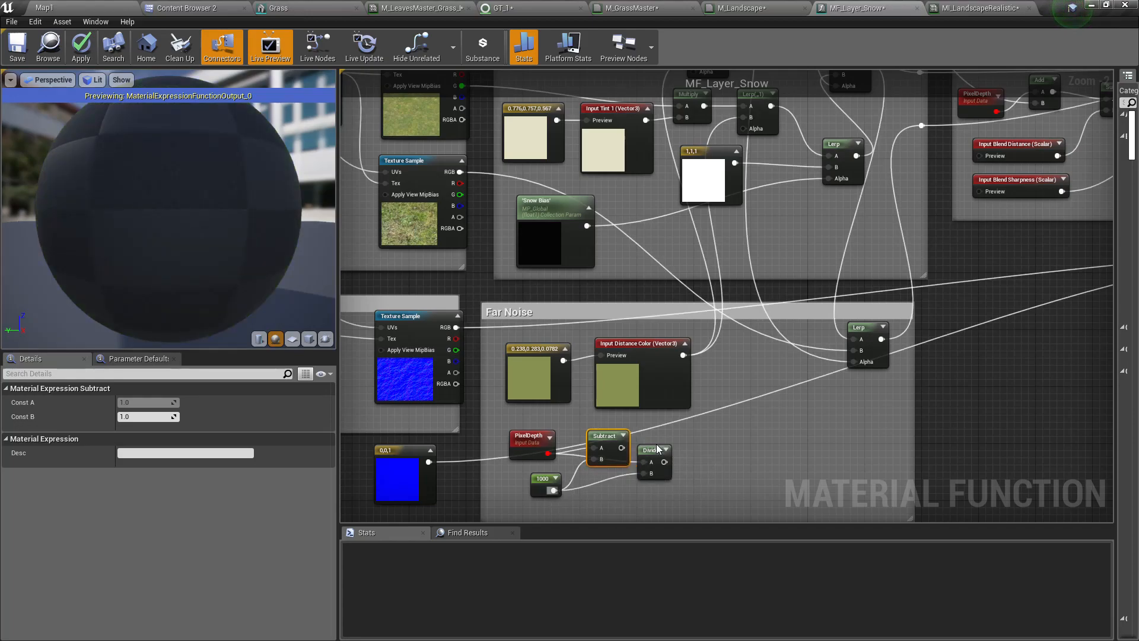
# Feed the Subtract result into a new Clamp node and connect the 1000 constant to the Clamp's Max input.
pyautogui.moveTo(656, 449); pyautogui.dragTo(710, 471)
pyautogui.moveTo(620, 447); pyautogui.dragTo(630, 447)
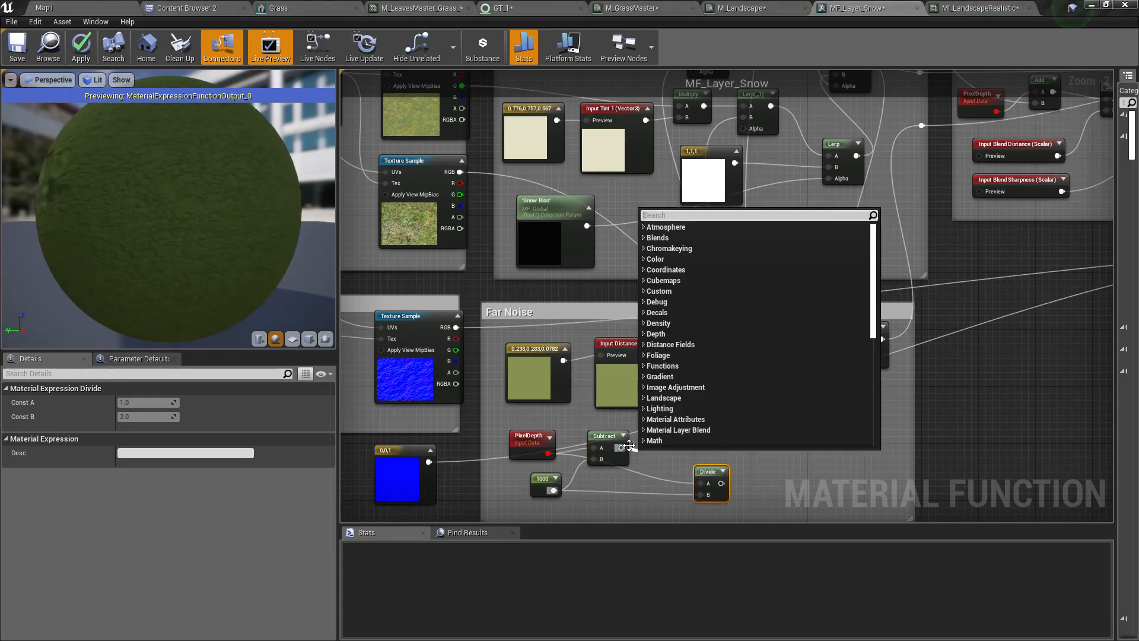
pyautogui.write('clamp')
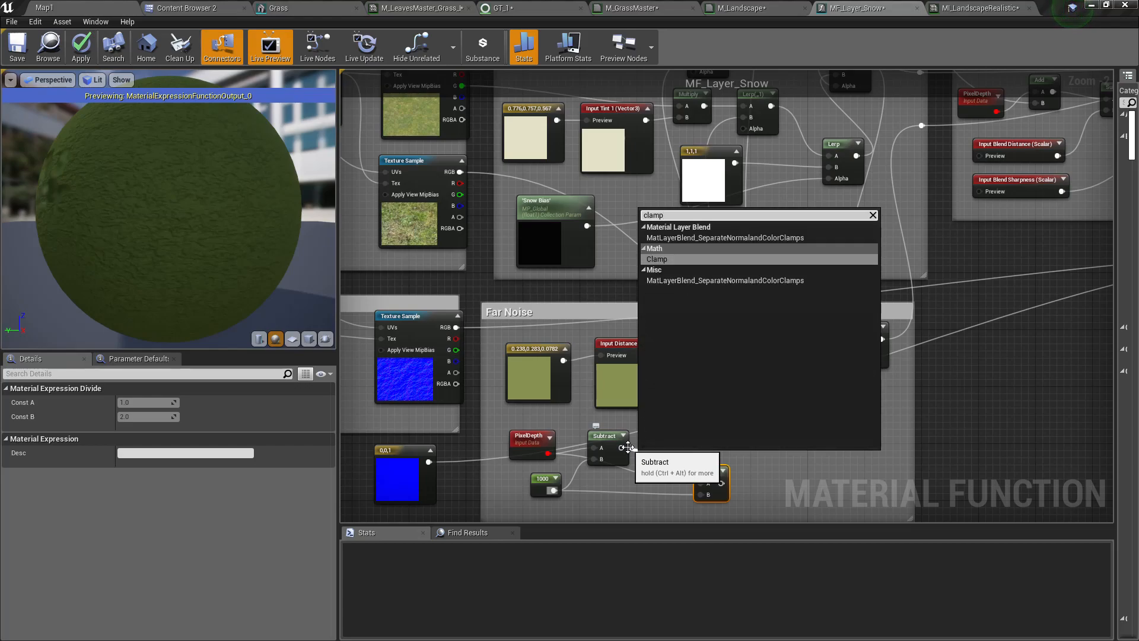
pyautogui.press('Return')
pyautogui.moveTo(670, 466); pyautogui.dragTo(557, 490)
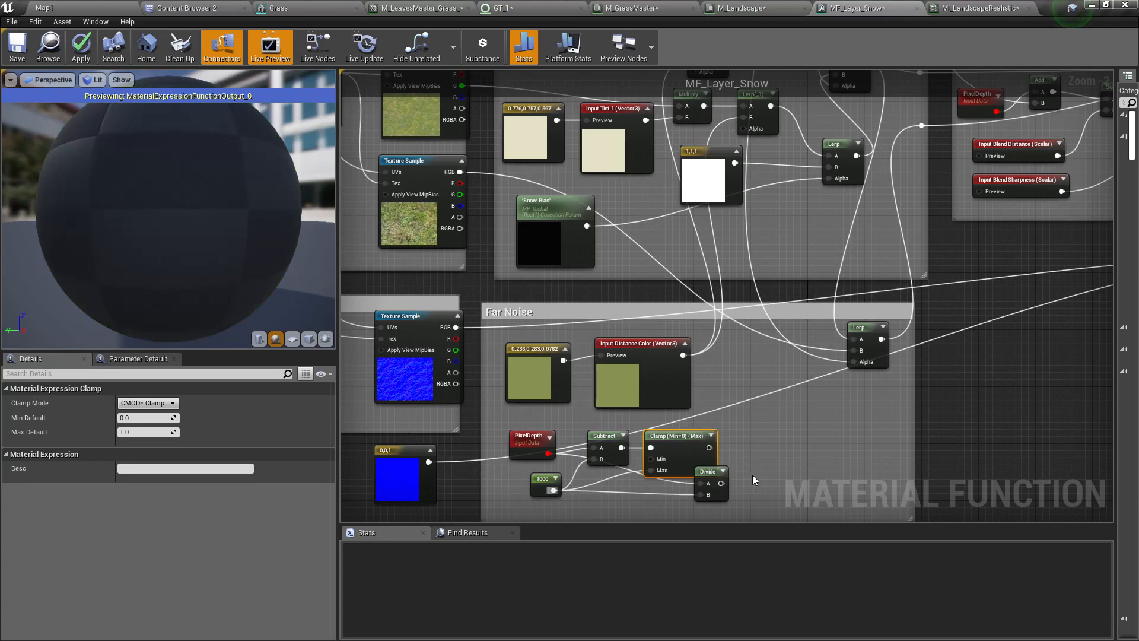
# Connect the Clamp's output to the Divide's B input and the Divide's output to a Near Noise Lerp's Alpha.
pyautogui.moveTo(700, 463); pyautogui.dragTo(711, 441)
pyautogui.moveTo(804, 432); pyautogui.dragTo(729, 437, button='right')
pyautogui.moveTo(693, 490); pyautogui.dragTo(624, 487)
pyautogui.moveTo(666, 492); pyautogui.dragTo(606, 183, button='right')
pyautogui.moveTo(638, 386); pyautogui.dragTo(619, 222, button='right')
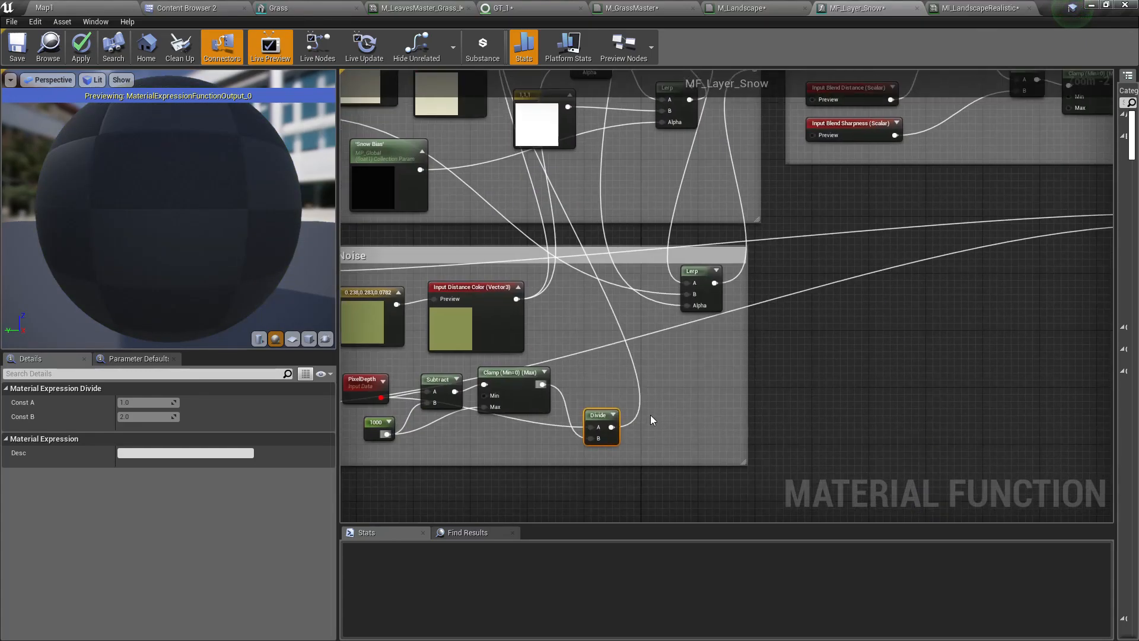
# Add a reroute node on the Divide's output wire, link it to a second Near Noise Lerp's Alpha, and apply the function.
pyautogui.doubleClick(634, 415)
pyautogui.moveTo(633, 415); pyautogui.dragTo(576, 308)
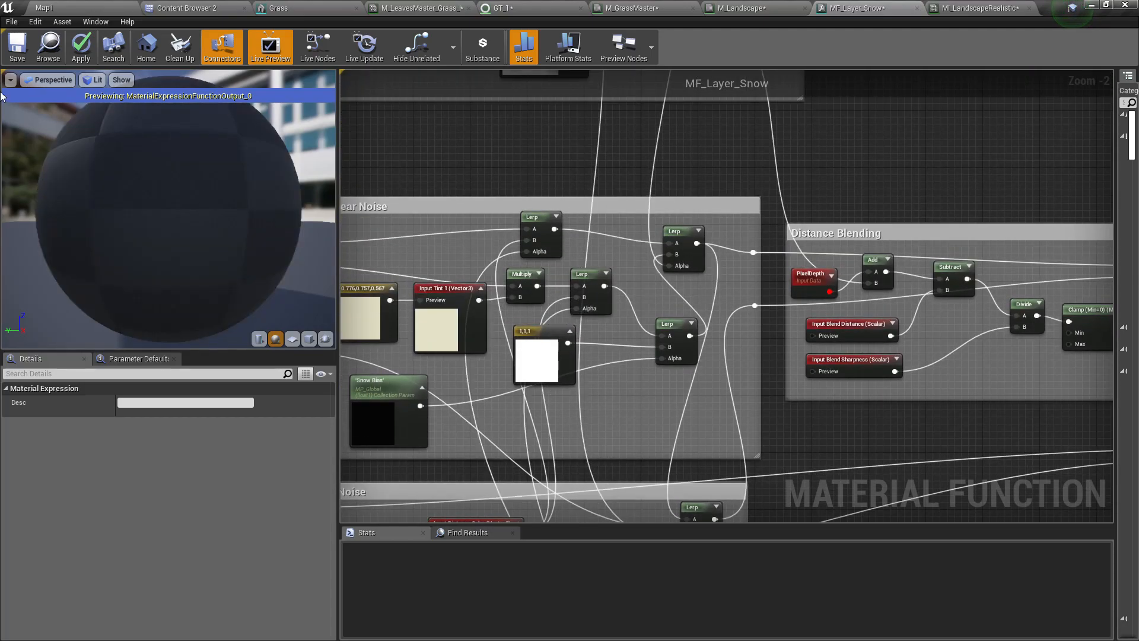
pyautogui.click(81, 47)
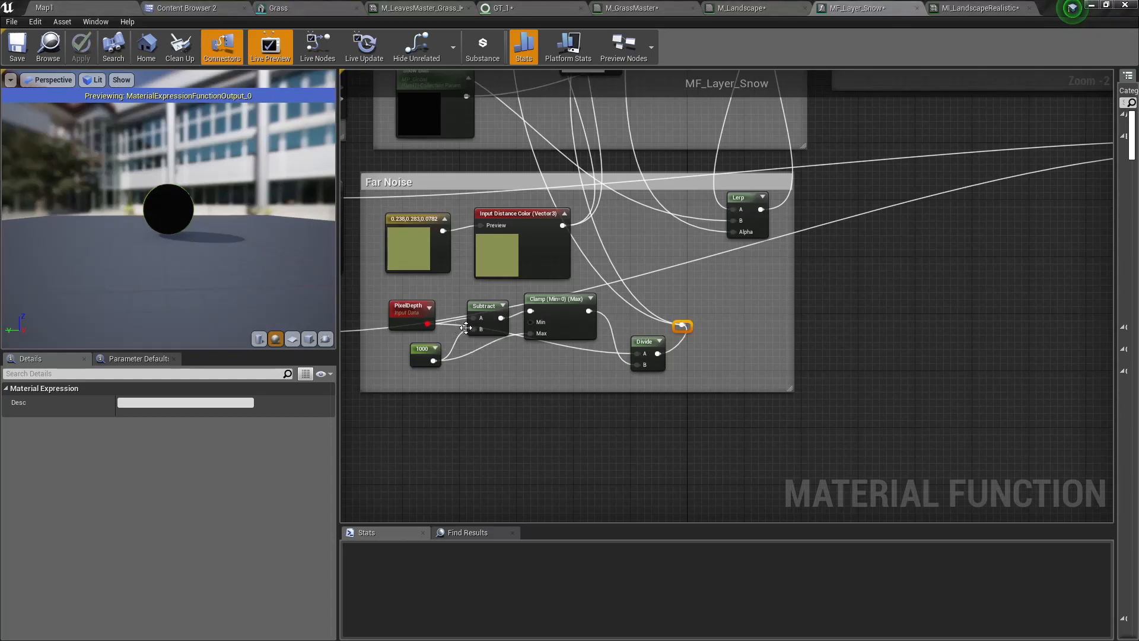
# Rewire the Divide so the Clamp's output feeds A and the 1000 constant feeds B, and apply the function.
pyautogui.scroll(2, 514, 356)
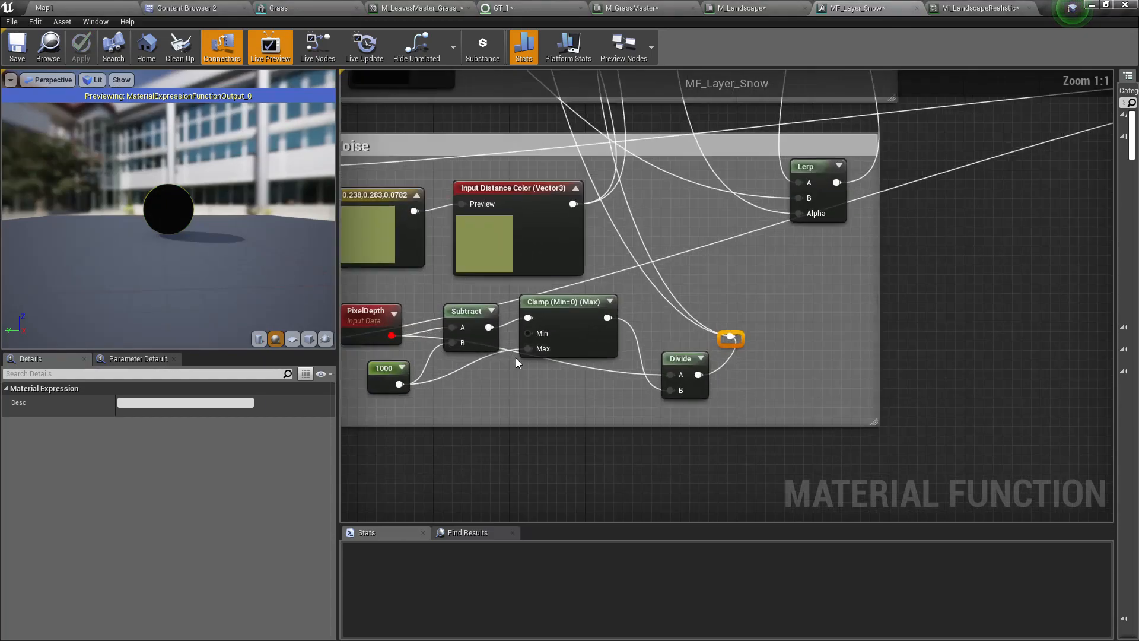
pyautogui.moveTo(650, 332); pyautogui.dragTo(659, 331, button='right')
pyautogui.moveTo(614, 284); pyautogui.dragTo(616, 286)
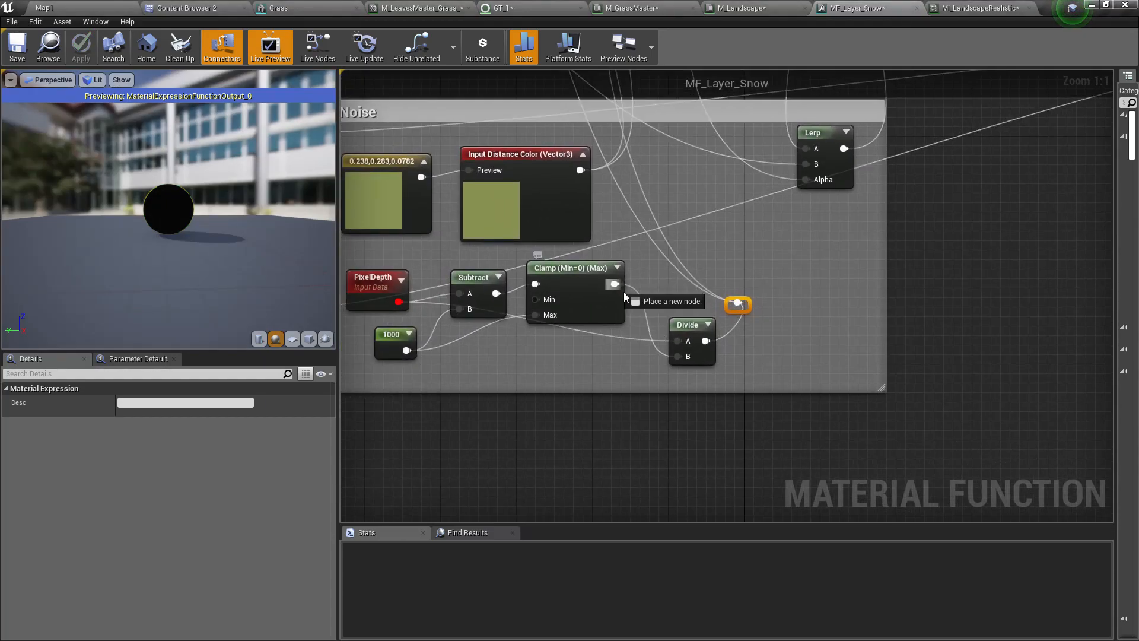
pyautogui.moveTo(679, 341); pyautogui.dragTo(410, 349)
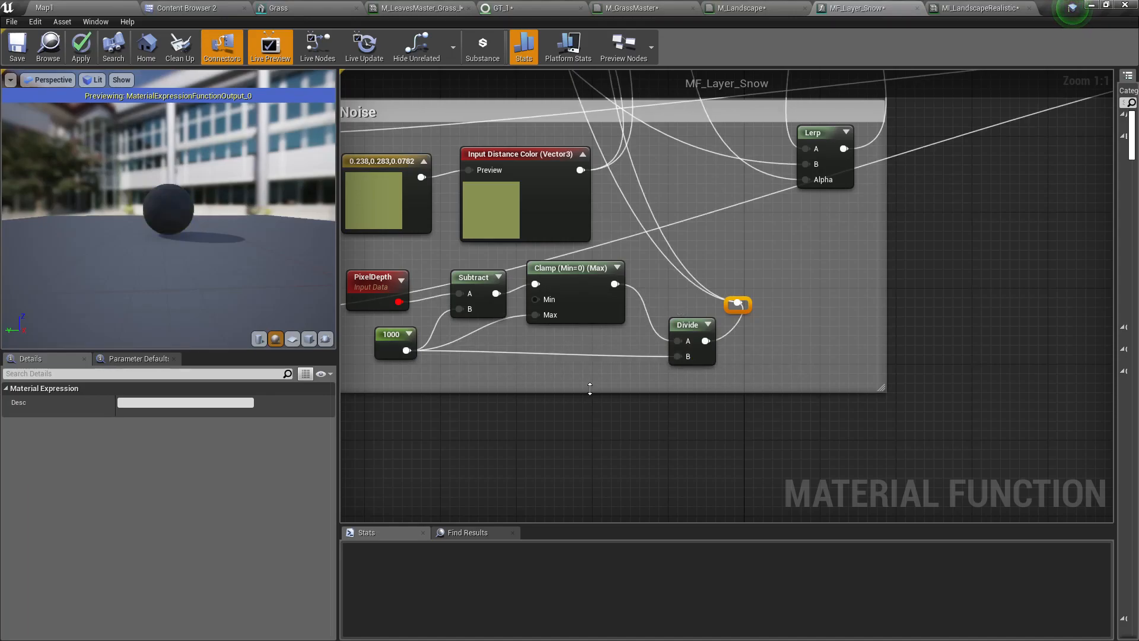
pyautogui.click(79, 48)
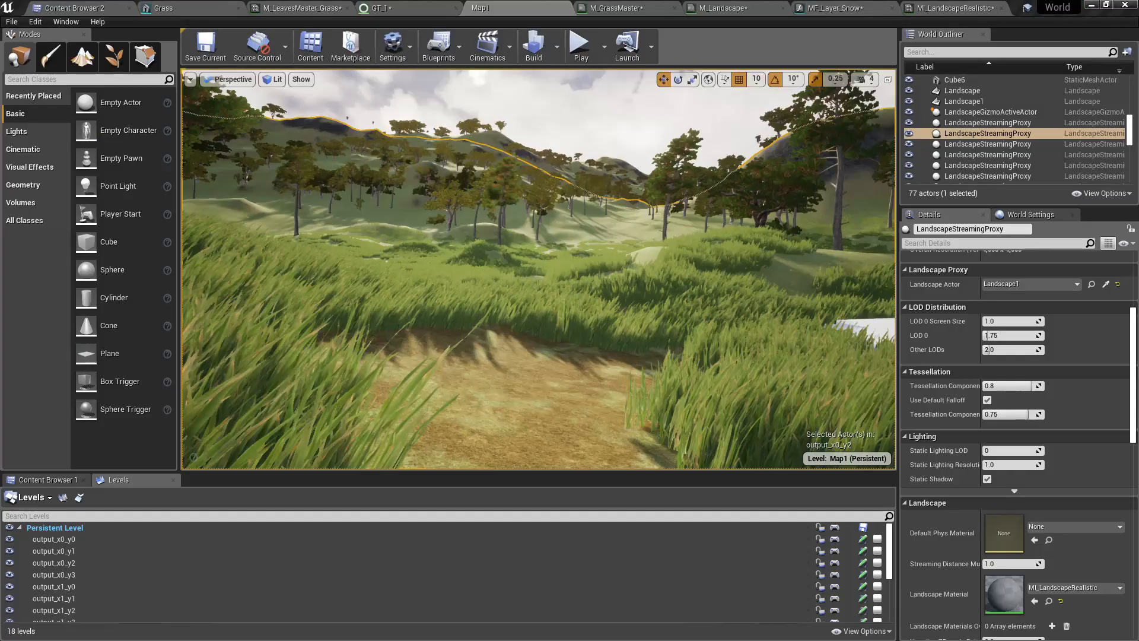
# Examine in the Map1 viewport how the ground colour blends with the grass near the camera and in the distance.
pyautogui.moveTo(617, 356); pyautogui.dragTo(617, 399, button='right')
pyautogui.moveTo(479, 294); pyautogui.dragTo(542, 231, button='right')
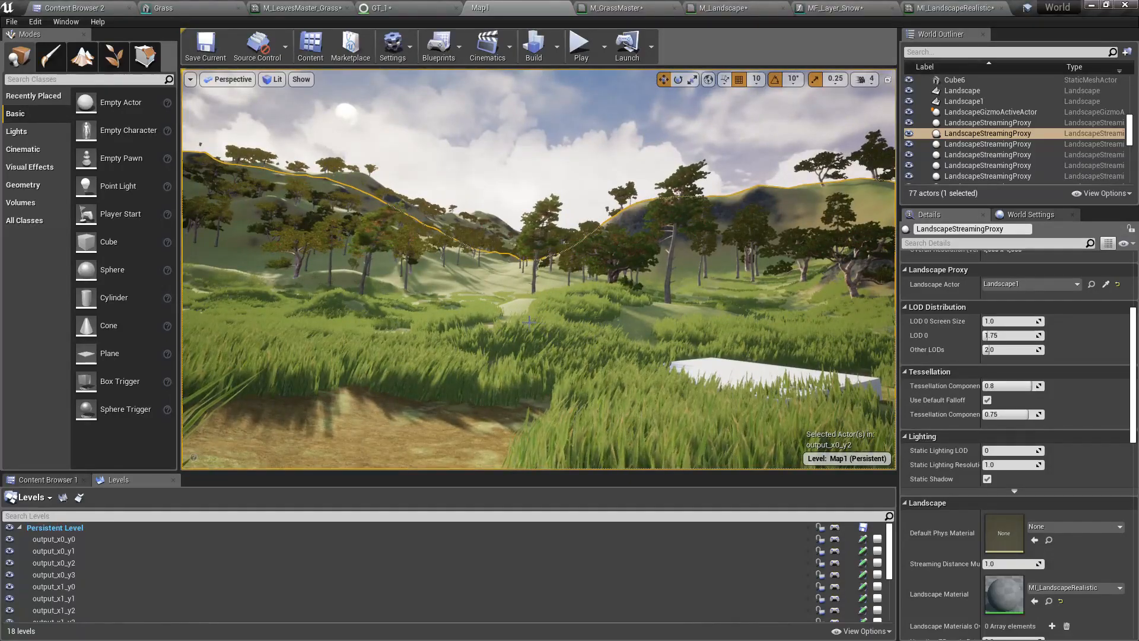
pyautogui.moveTo(479, 295)
pyautogui.mouseDown(button='right')
pyautogui.moveTo(700, 270)
pyautogui.moveTo(492, 243)
pyautogui.moveTo(489, 283)
pyautogui.moveTo(640, 286)
pyautogui.moveTo(469, 301)
pyautogui.moveTo(484, 304)
pyautogui.mouseUp(button='right')
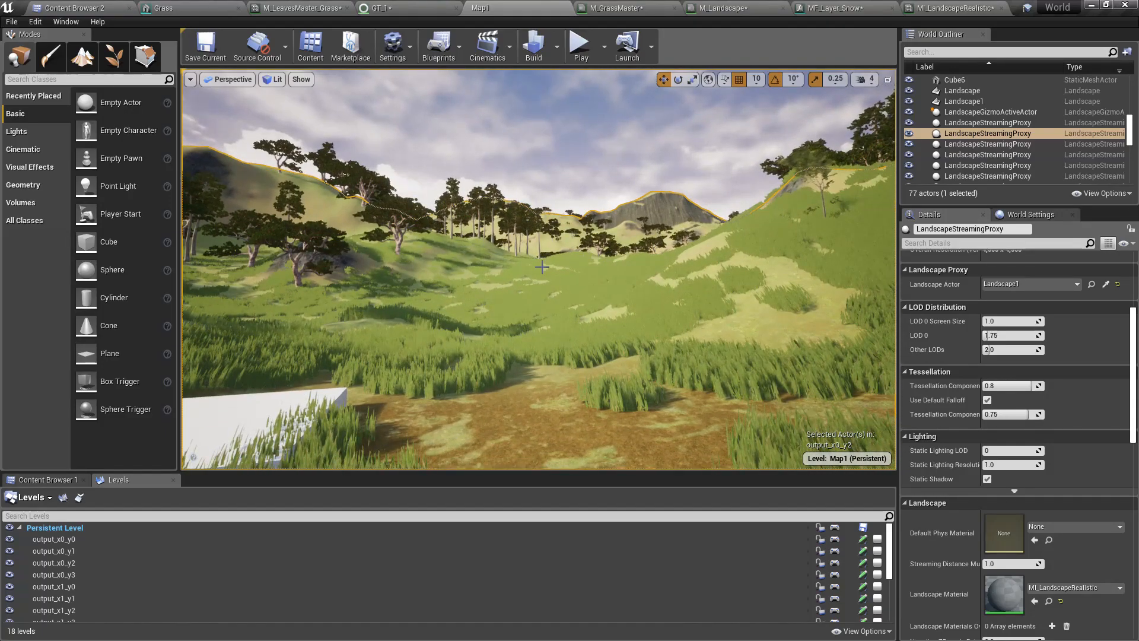
pyautogui.moveTo(560, 289); pyautogui.dragTo(542, 267, button='right')
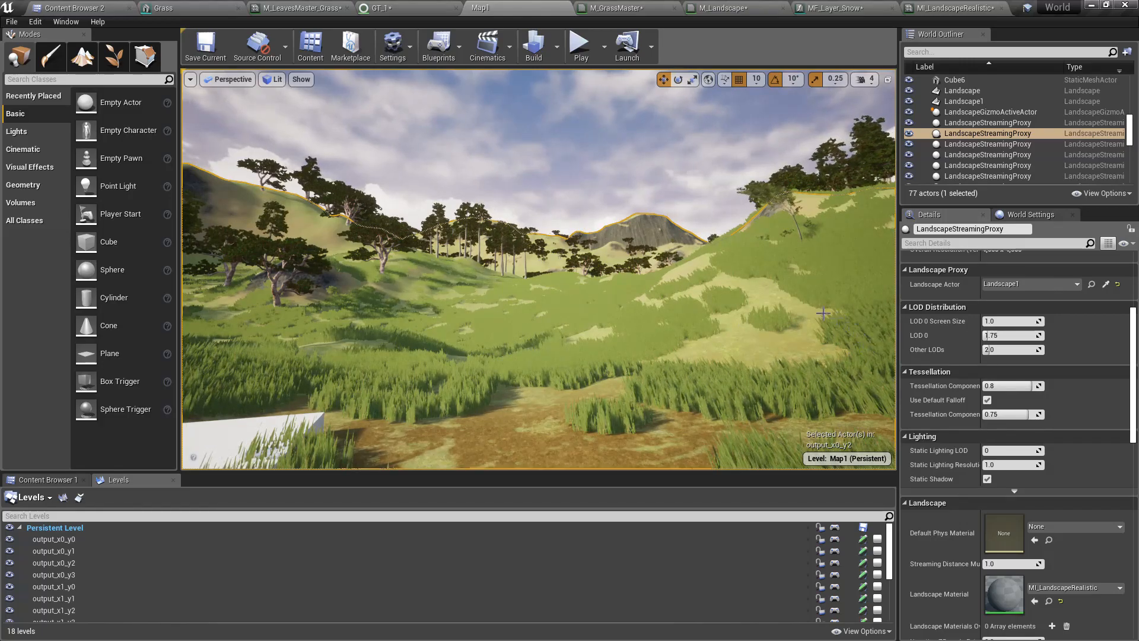
pyautogui.moveTo(569, 291); pyautogui.dragTo(454, 288, button='right')
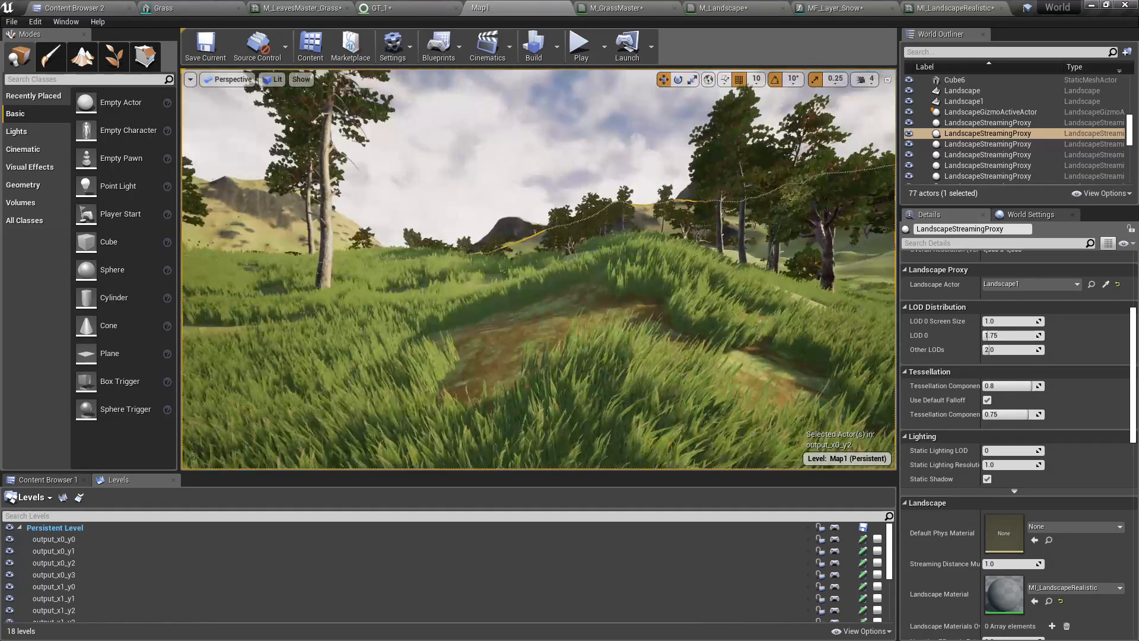
pyautogui.moveTo(538, 269); pyautogui.dragTo(549, 270, button='right')
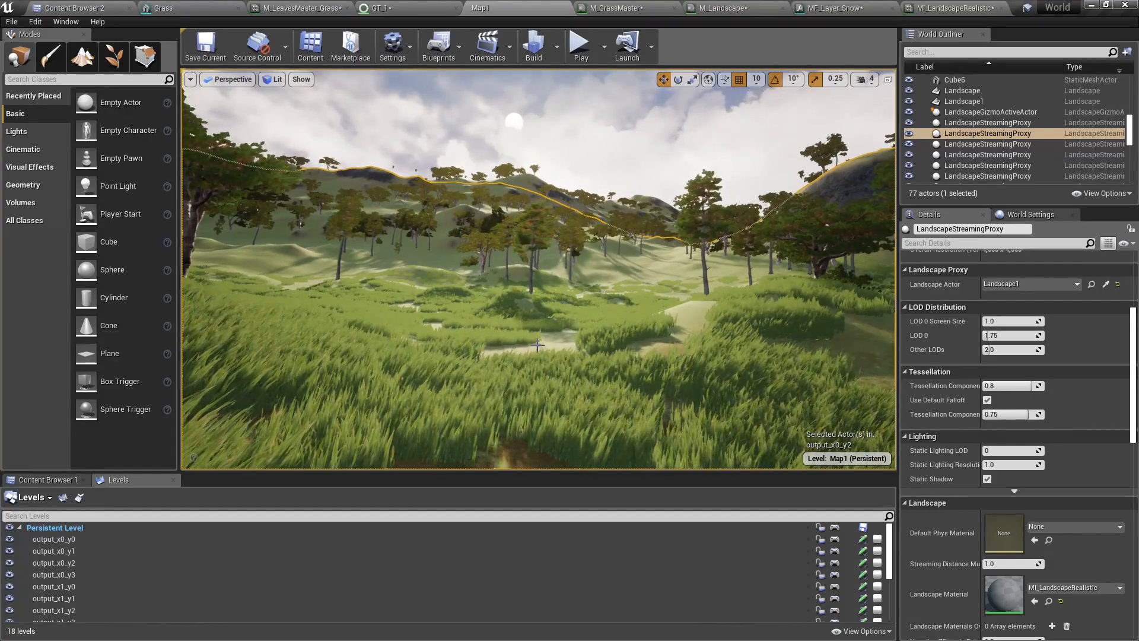
pyautogui.moveTo(653, 313); pyautogui.dragTo(663, 319, button='right')
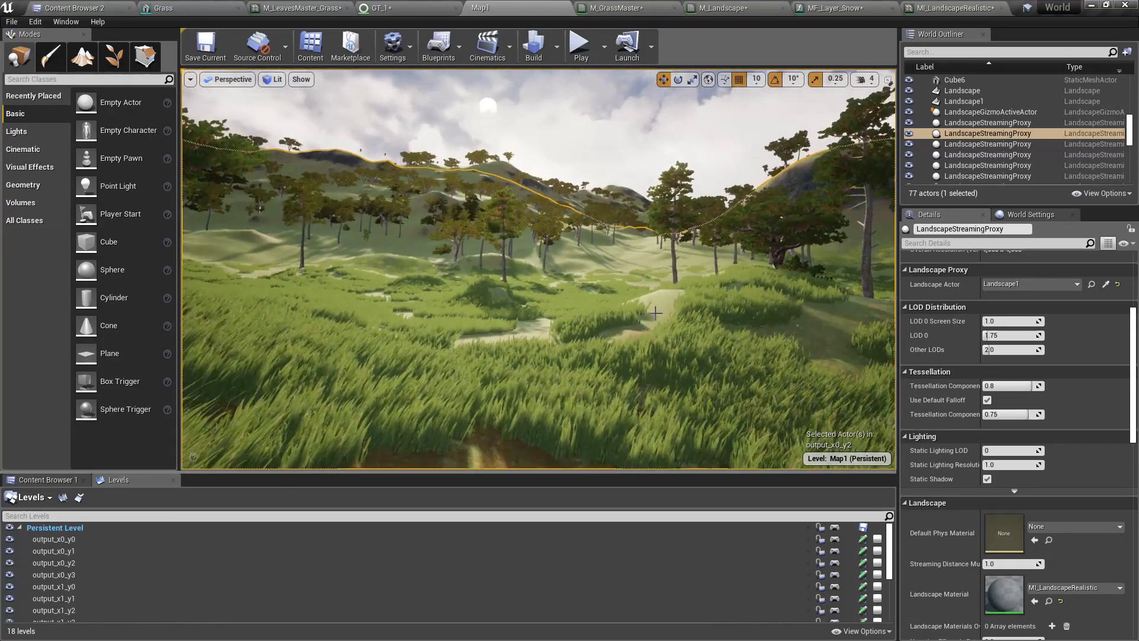
# Switch to Snipping Tool and capture a new snip of the mid-distance grass and bare ground in the viewport.
pyautogui.hotkey('alt', 'Tab')
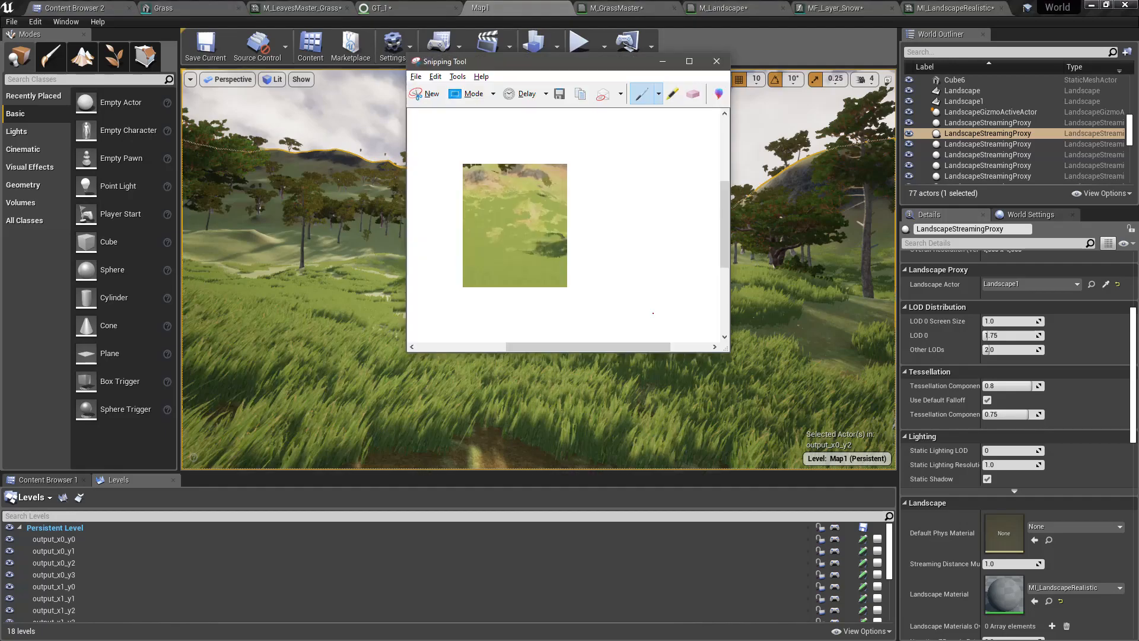
pyautogui.click(445, 101)
pyautogui.click(433, 98)
pyautogui.click(433, 97)
pyautogui.moveTo(563, 245); pyautogui.dragTo(657, 316)
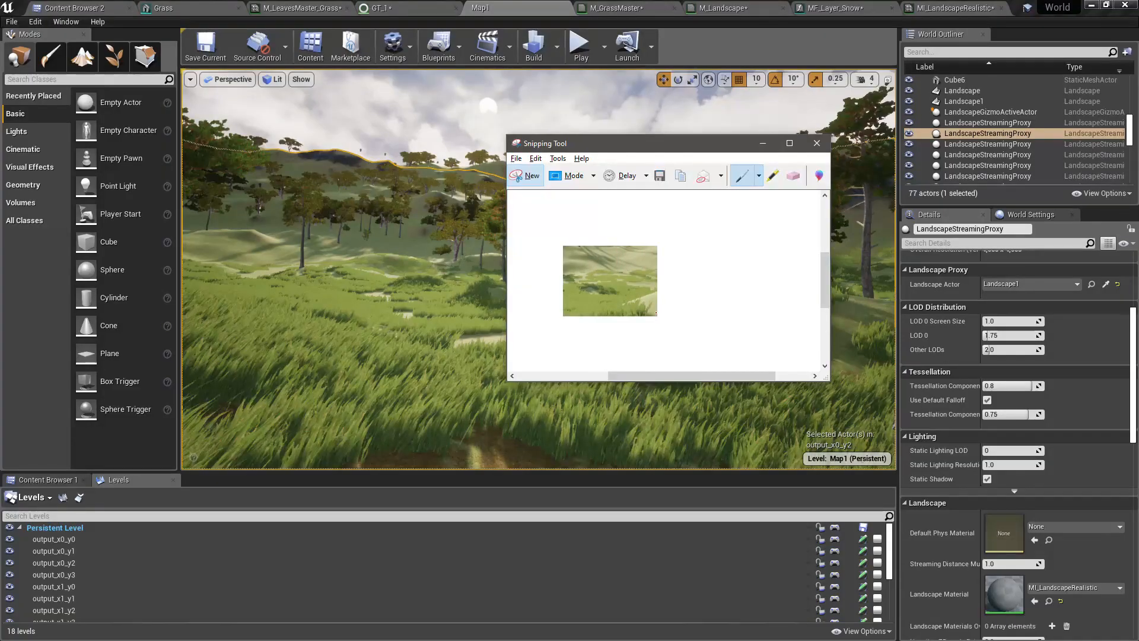
# Switch to Photoshop, dismiss the open colour picker, paste the snip into Untitled-1 and enlarge it to about 351%.
pyautogui.click(587, 179)
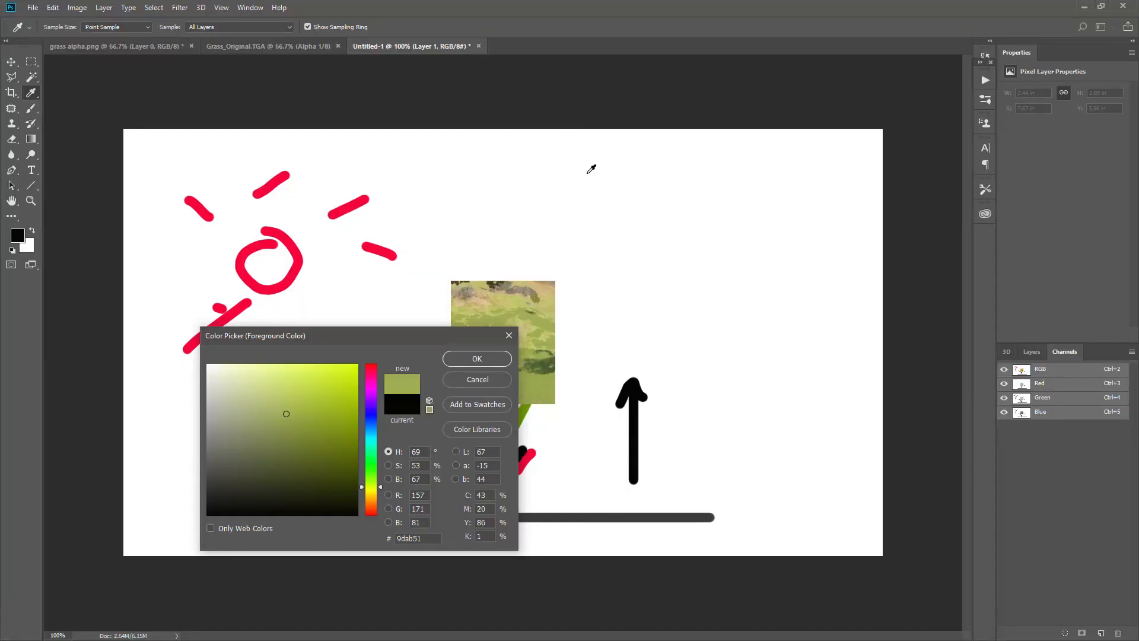
pyautogui.click(507, 336)
pyautogui.press('b')
pyautogui.hotkey('ctrl', 'v')
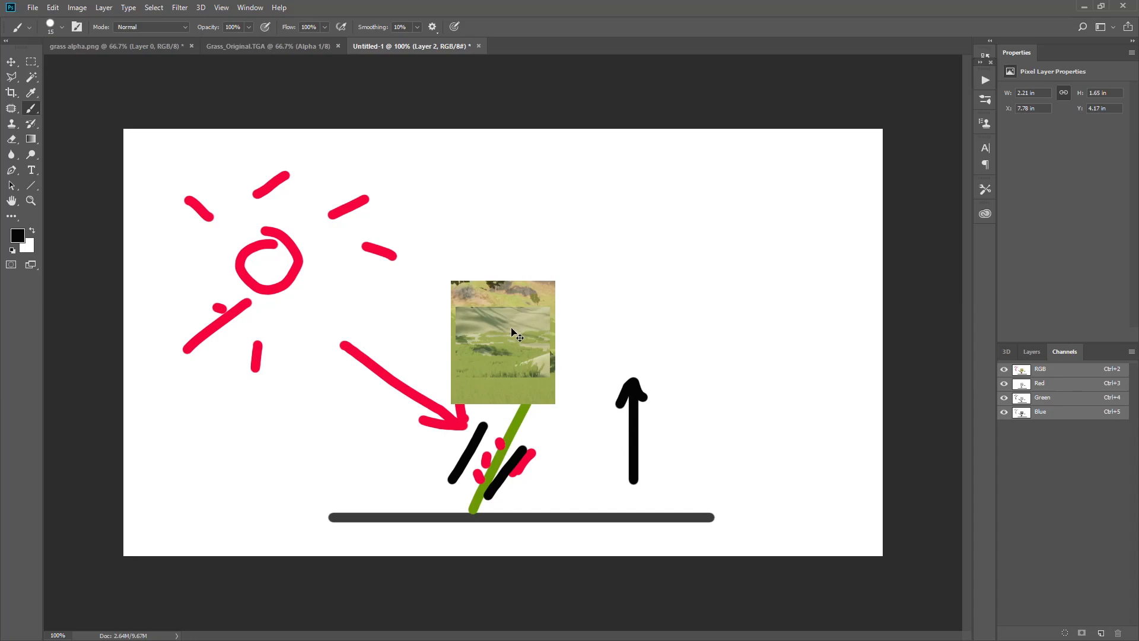
pyautogui.hotkey('ctrl', 't')
pyautogui.moveTo(547, 310); pyautogui.dragTo(641, 237)
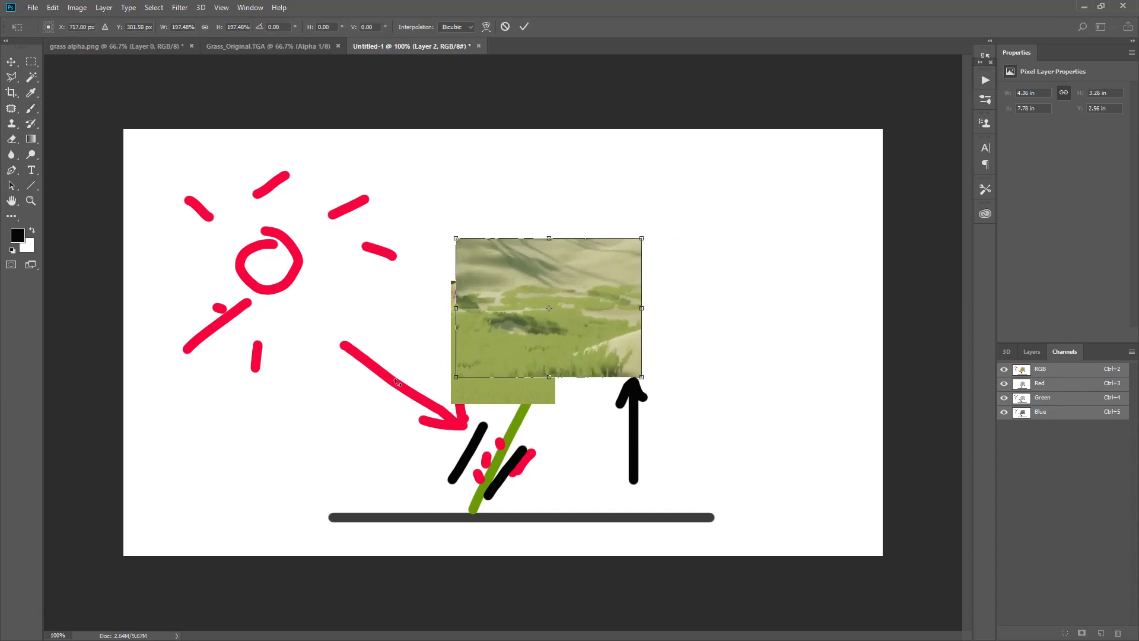
pyautogui.moveTo(452, 378); pyautogui.dragTo(268, 437)
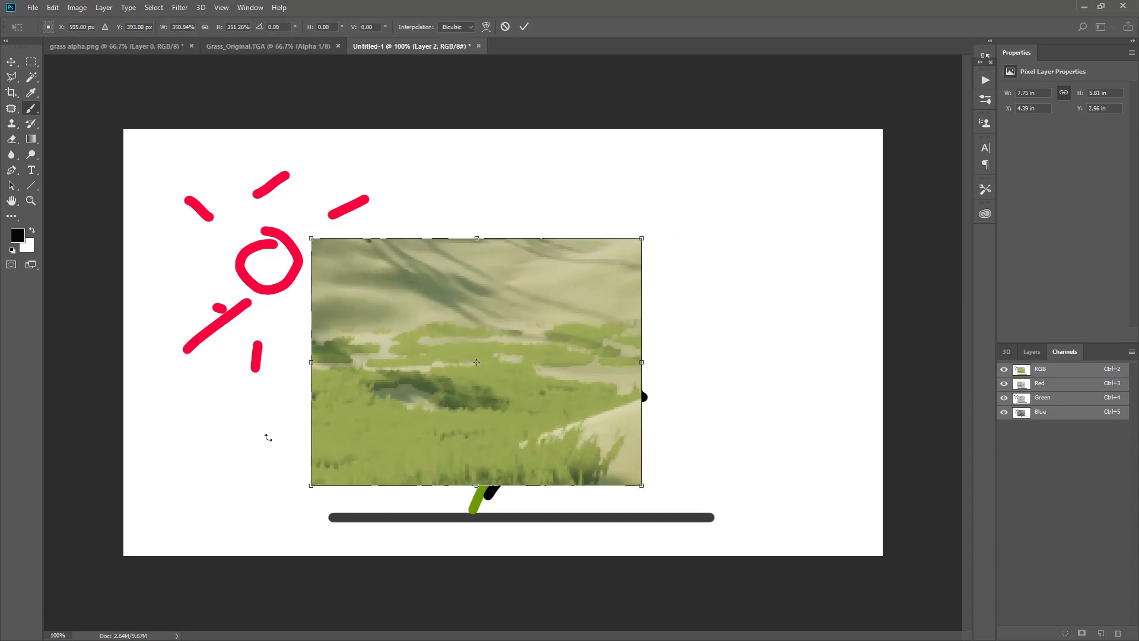
pyautogui.press('Return')
# Sample the grass green 9caa53 from the enlarged snip for the foreground colour.
pyautogui.press('b')
pyautogui.click(17, 236)
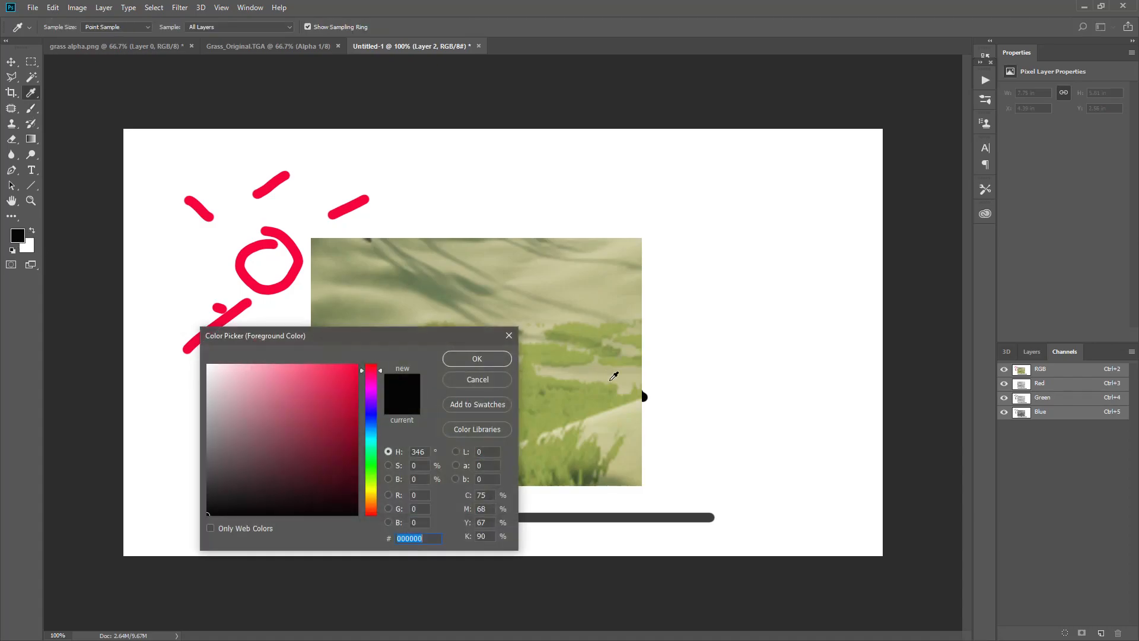
pyautogui.click(537, 349)
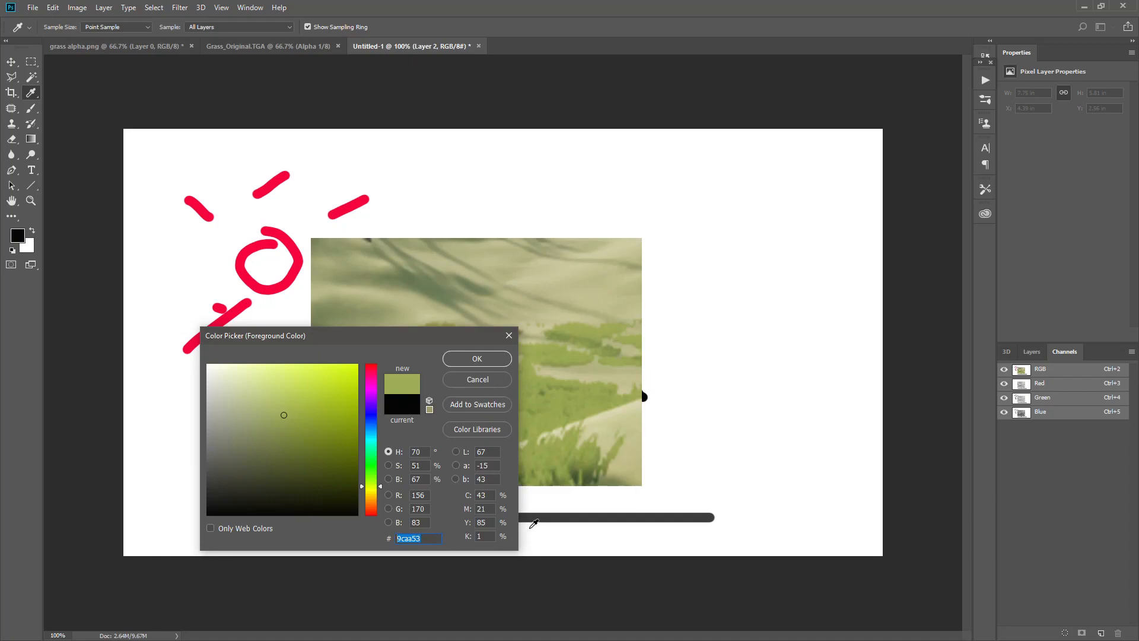
# Switch back to Unreal Editor and set the L3 Distance Color of MI_LandscapeRealistic to Hex sRGB 9caa53.
pyautogui.press('alt')
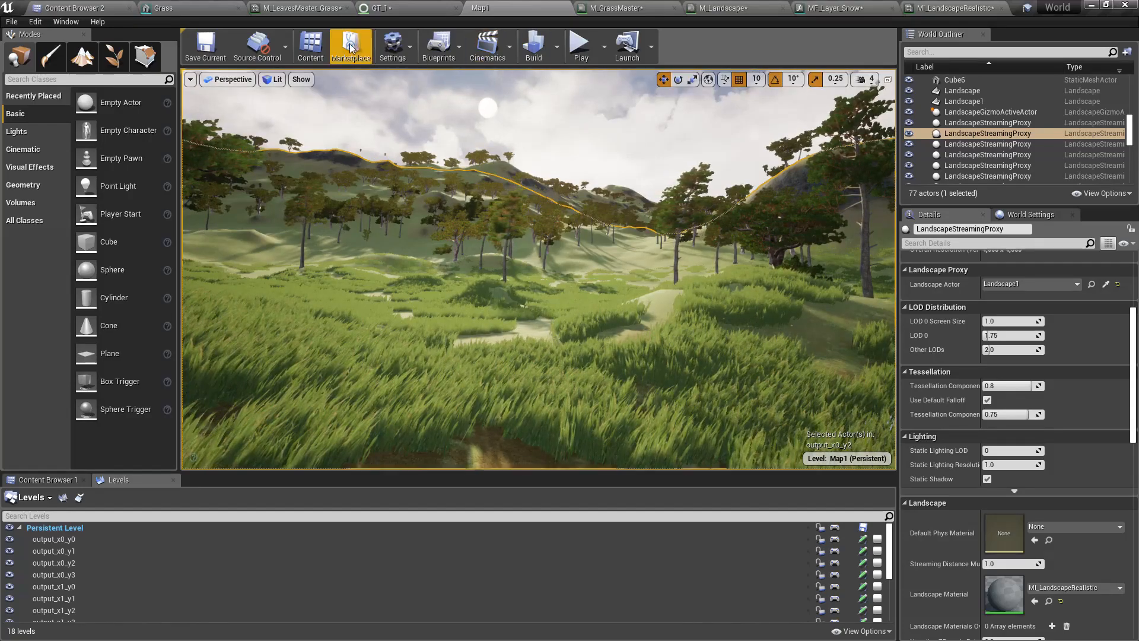
pyautogui.click(935, 9)
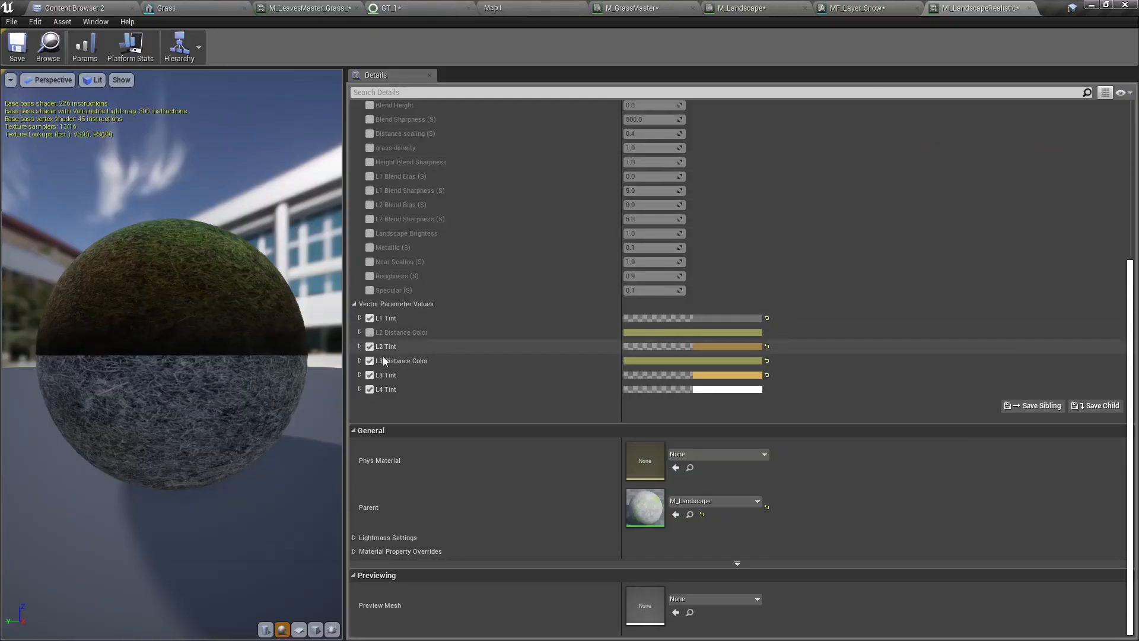
pyautogui.click(684, 362)
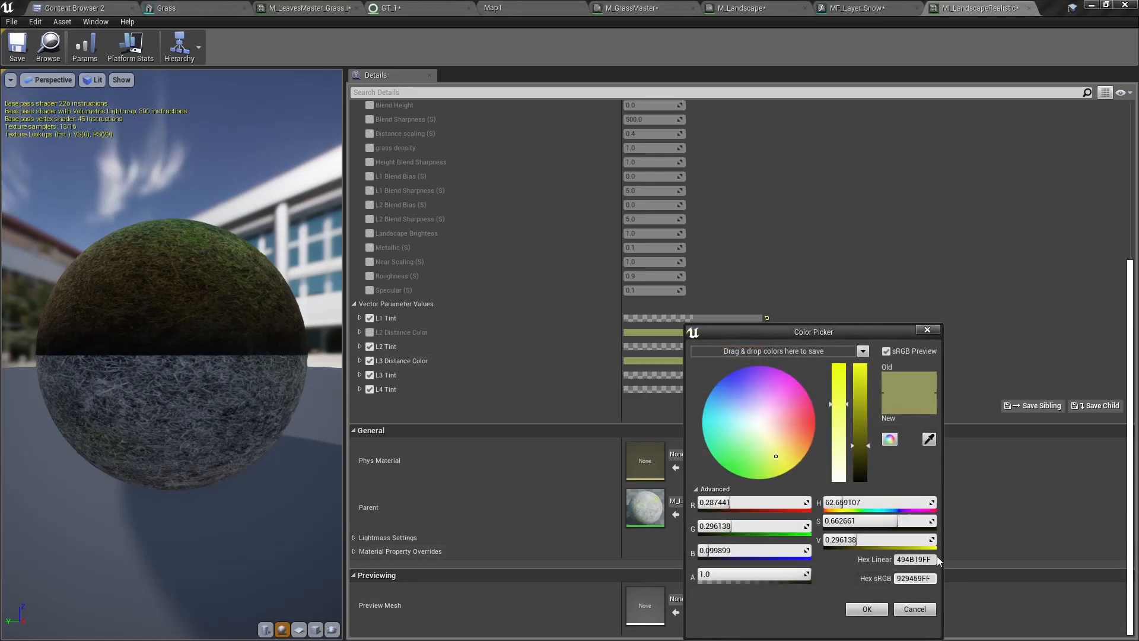
pyautogui.doubleClick(917, 579)
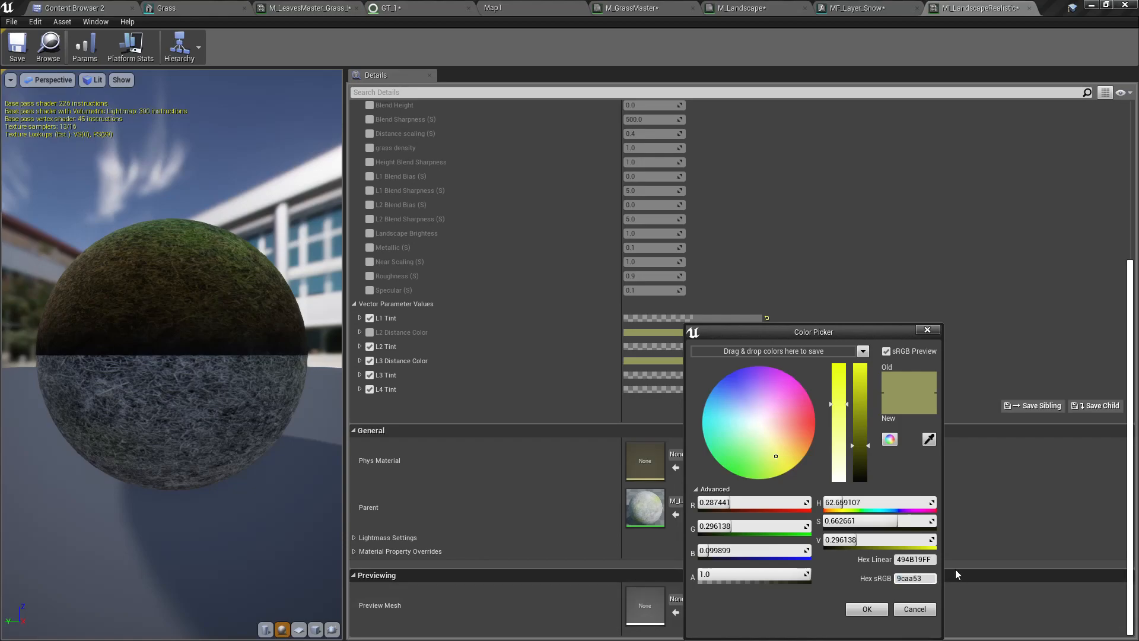
pyautogui.press('Return')
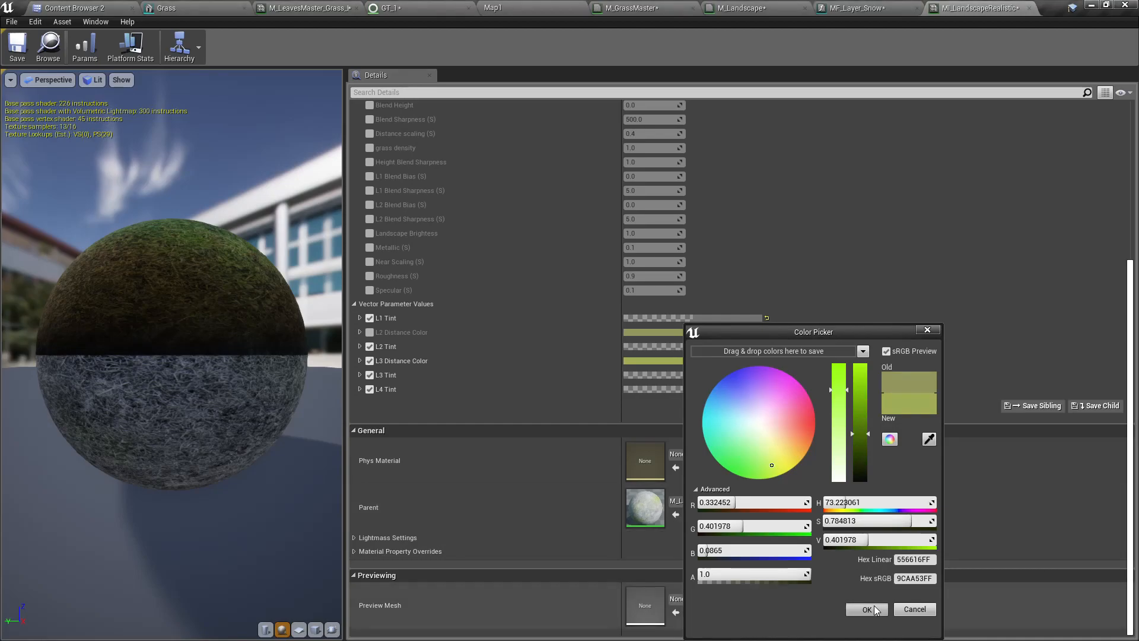
pyautogui.click(867, 609)
# Return to the Map1 level and examine how the new distance colour matches the grass across the landscape.
pyautogui.click(177, 7)
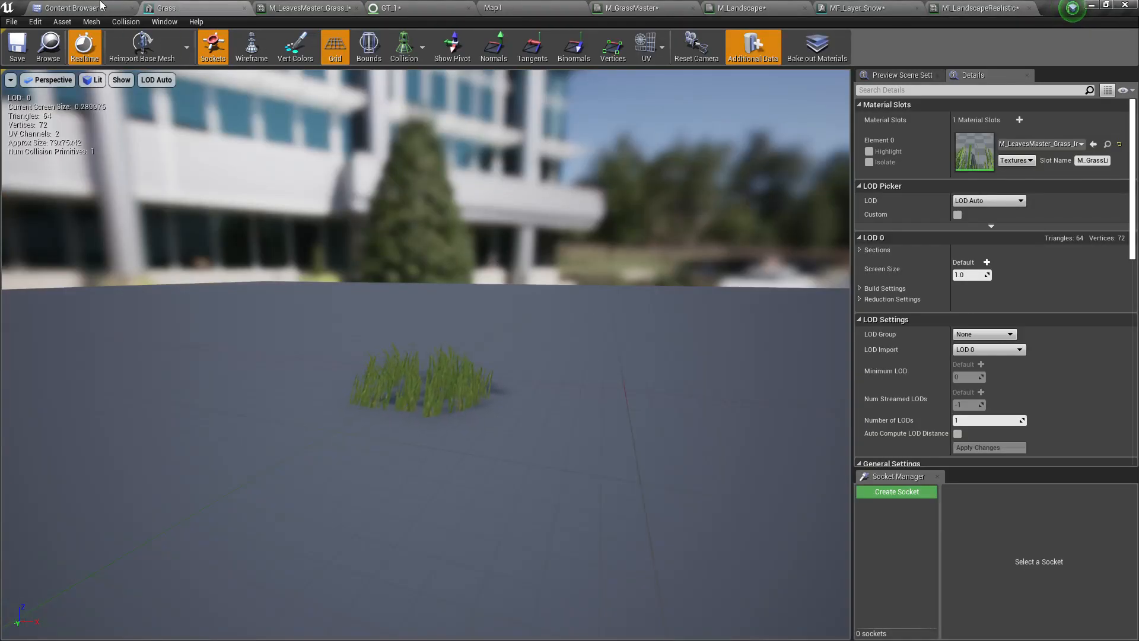
pyautogui.click(521, 5)
pyautogui.moveTo(648, 297); pyautogui.dragTo(393, 275, button='right')
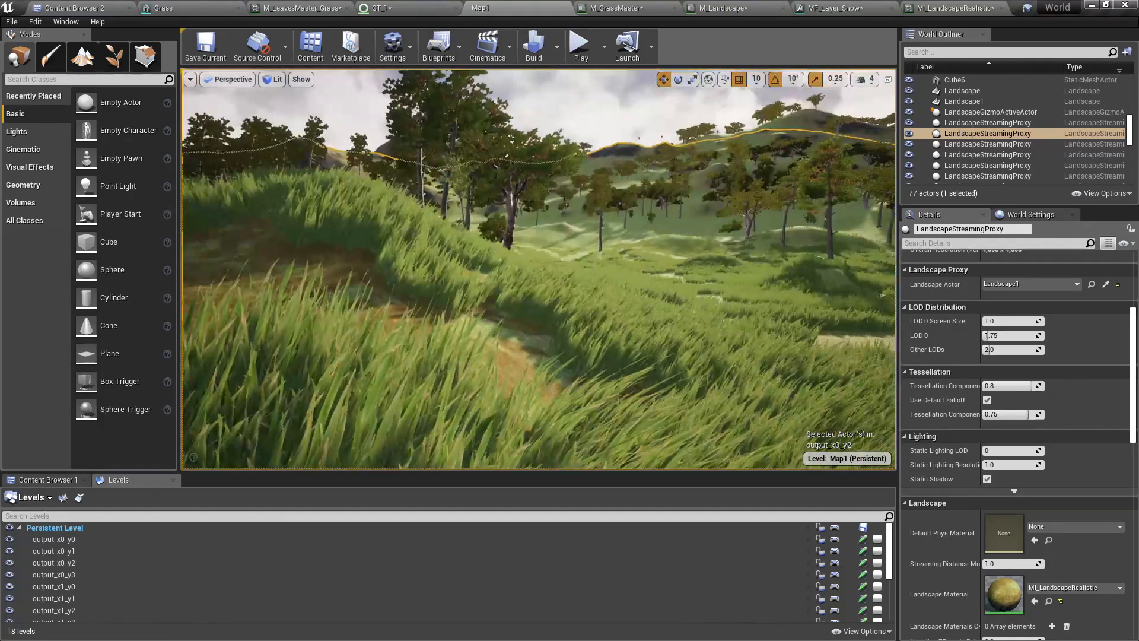
pyautogui.moveTo(539, 269); pyautogui.dragTo(640, 270, button='right')
pyautogui.moveTo(709, 323); pyautogui.dragTo(670, 309, button='right')
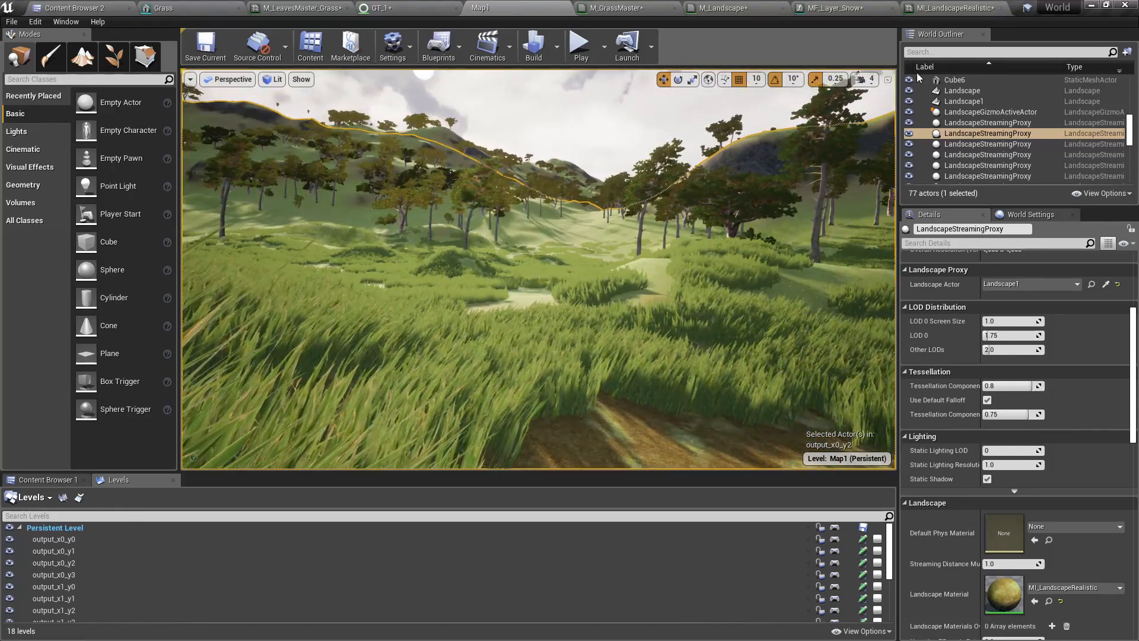
# Undock the MI_LandscapeRealistic editor into a floating window over the full-screen Map1 viewport.
pyautogui.moveTo(951, 7); pyautogui.dragTo(0, 241)
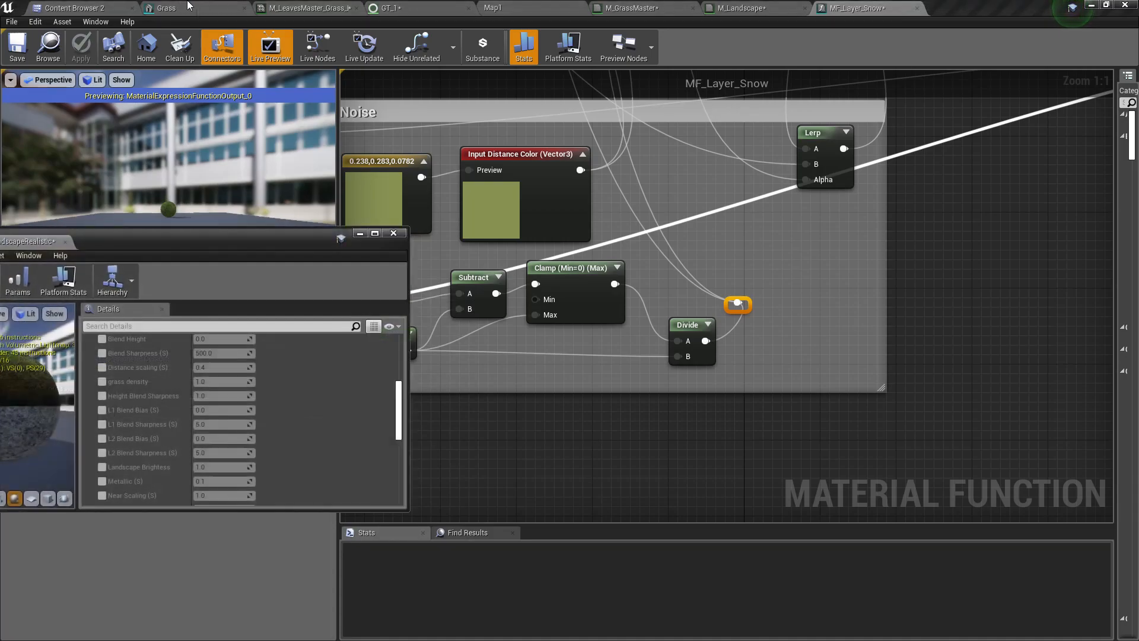
pyautogui.click(548, 8)
pyautogui.press('F11')
pyautogui.moveTo(636, 220); pyautogui.dragTo(623, 193, button='right')
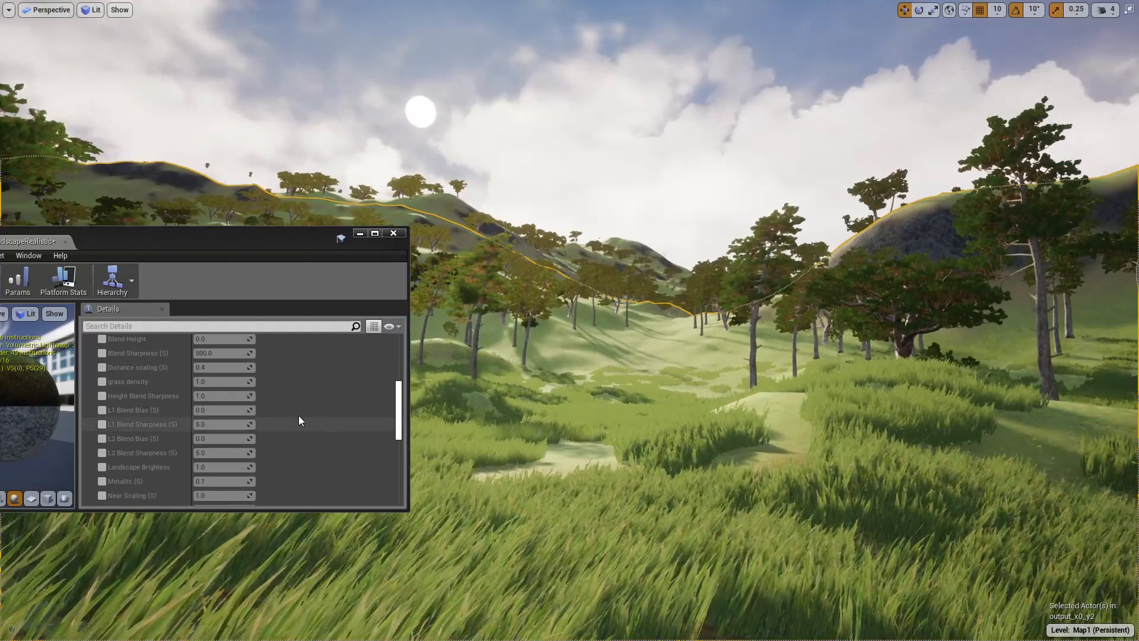
# Brighten the L3 Distance Color of MI_LandscapeRealistic by raising its value while viewing the landscape.
pyautogui.scroll(-10, 305, 421)
pyautogui.scroll(1, 292, 411)
pyautogui.scroll(1, 283, 411)
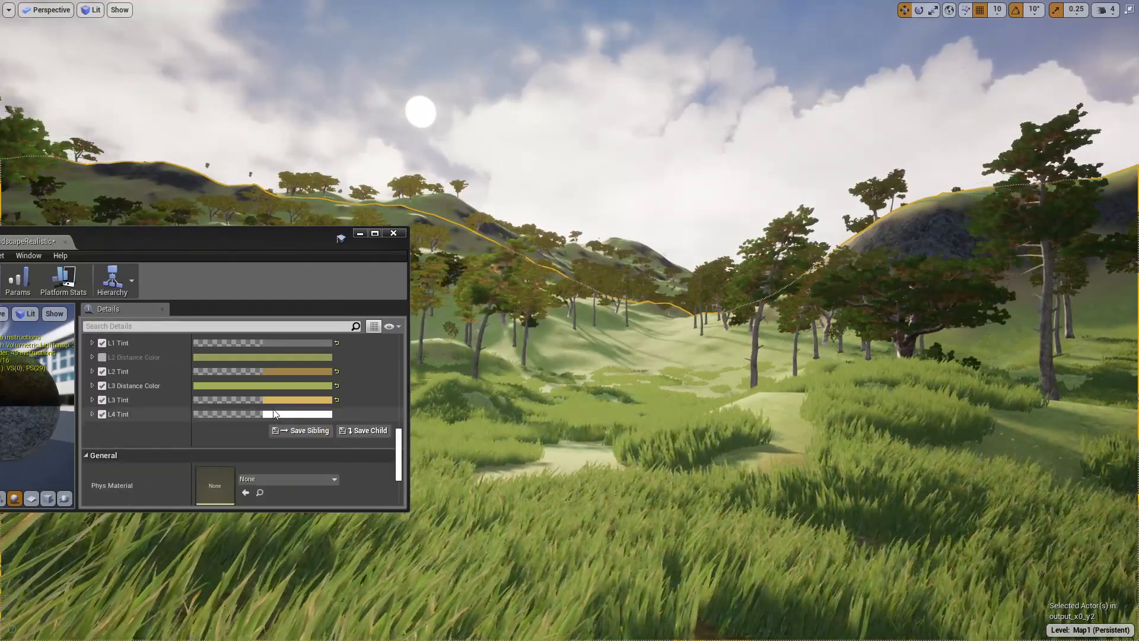
pyautogui.click(266, 386)
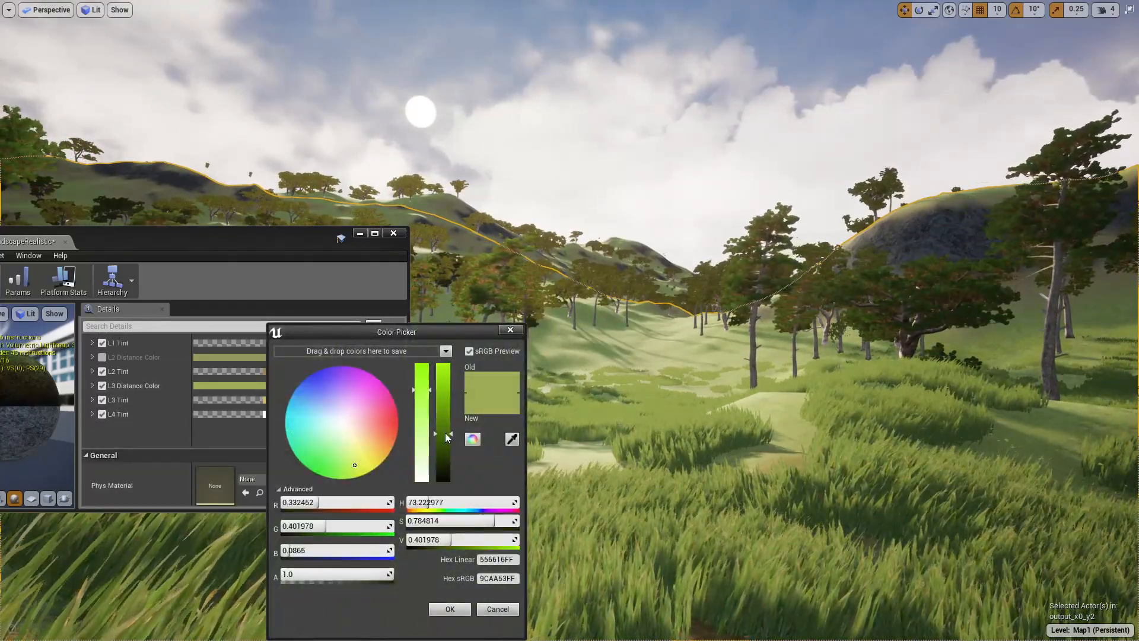
pyautogui.moveTo(448, 437)
pyautogui.mouseDown()
pyautogui.moveTo(447, 357)
pyautogui.moveTo(435, 496)
pyautogui.moveTo(443, 417)
pyautogui.mouseUp()
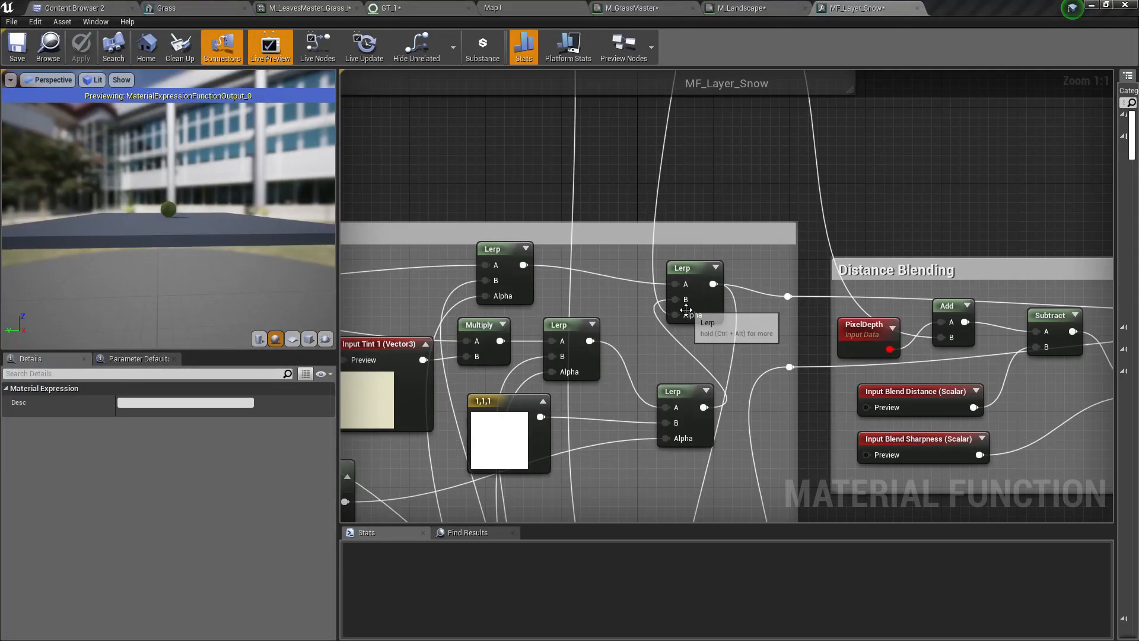
# In MF_Layer_Snow, move the base colour reroute node into the Distance Blending group beside the A input of its Lerp.
pyautogui.moveTo(682, 308); pyautogui.dragTo(433, 308, button='right')
pyautogui.scroll(-2, 579, 267)
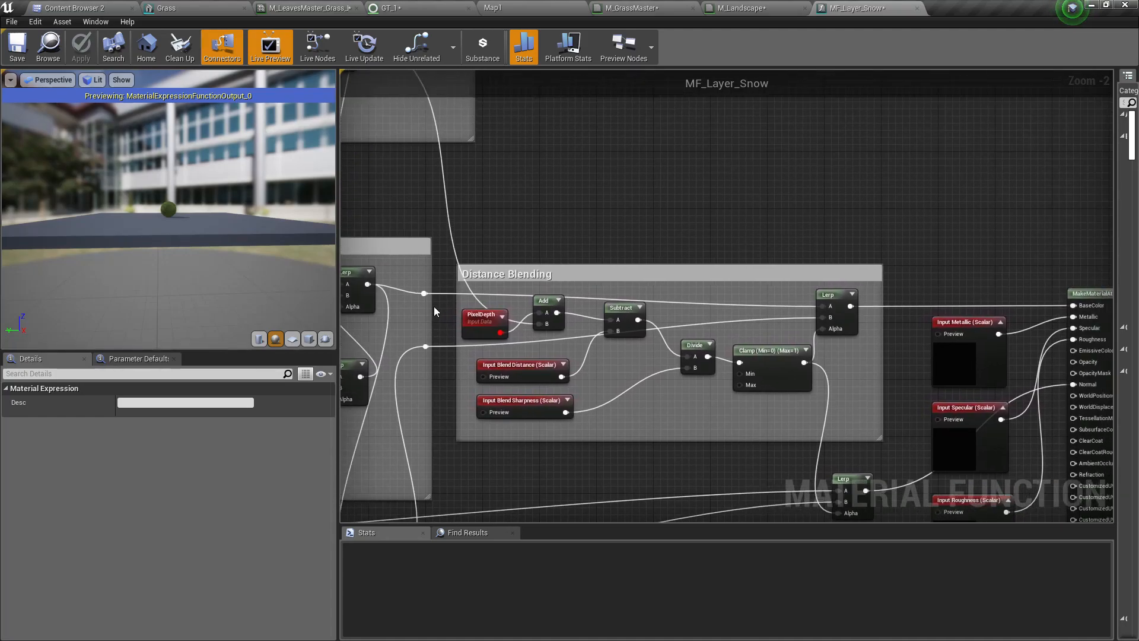
pyautogui.moveTo(423, 291); pyautogui.dragTo(774, 219)
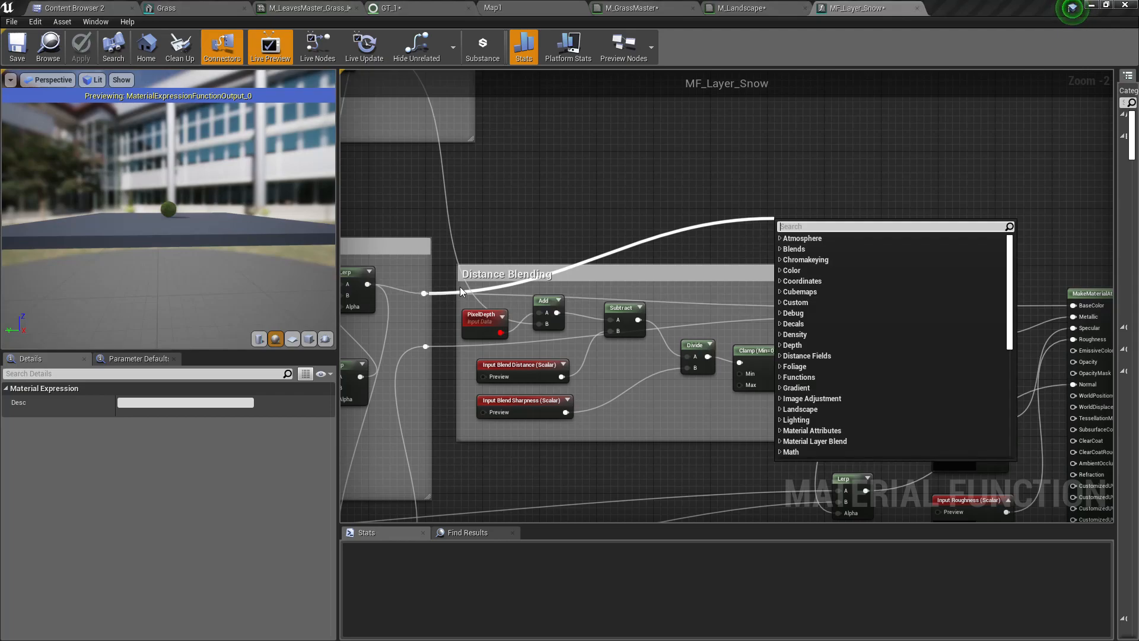
pyautogui.click(425, 320)
pyautogui.moveTo(428, 299); pyautogui.dragTo(770, 304)
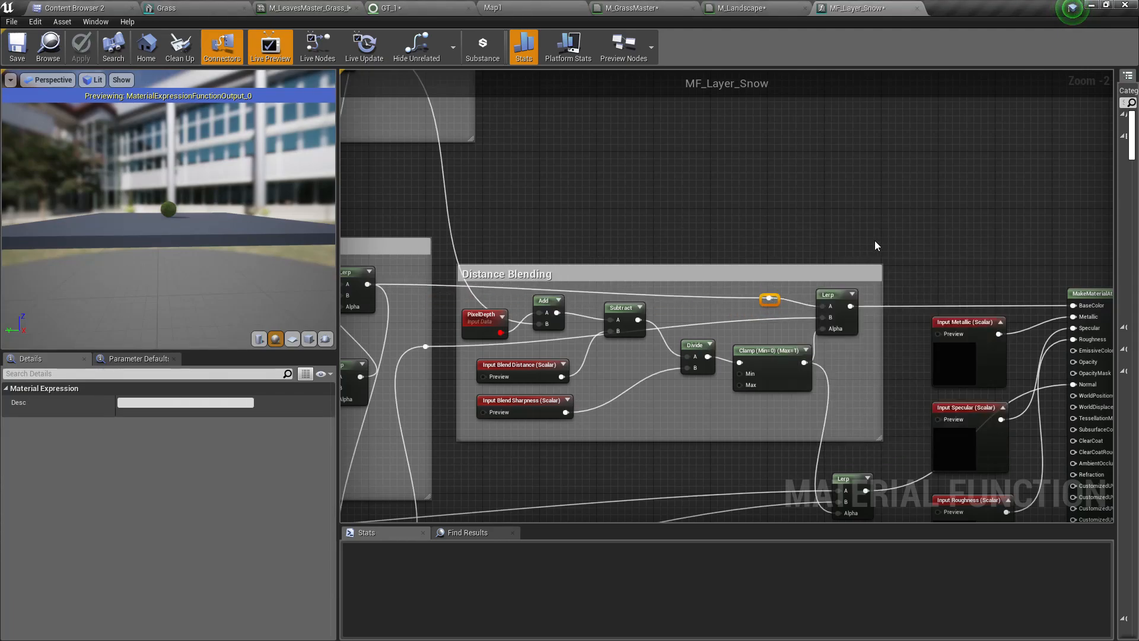
# Wire the reroute node straight into the BaseColor of MakeMaterialAttributes, bypassing the Distance Blending Lerp, and apply the function.
pyautogui.moveTo(875, 240); pyautogui.dragTo(659, 217, button='right')
pyautogui.moveTo(547, 267)
pyautogui.mouseDown(button='right')
pyautogui.moveTo(691, 253)
pyautogui.moveTo(711, 282)
pyautogui.moveTo(557, 279)
pyautogui.mouseUp(button='right')
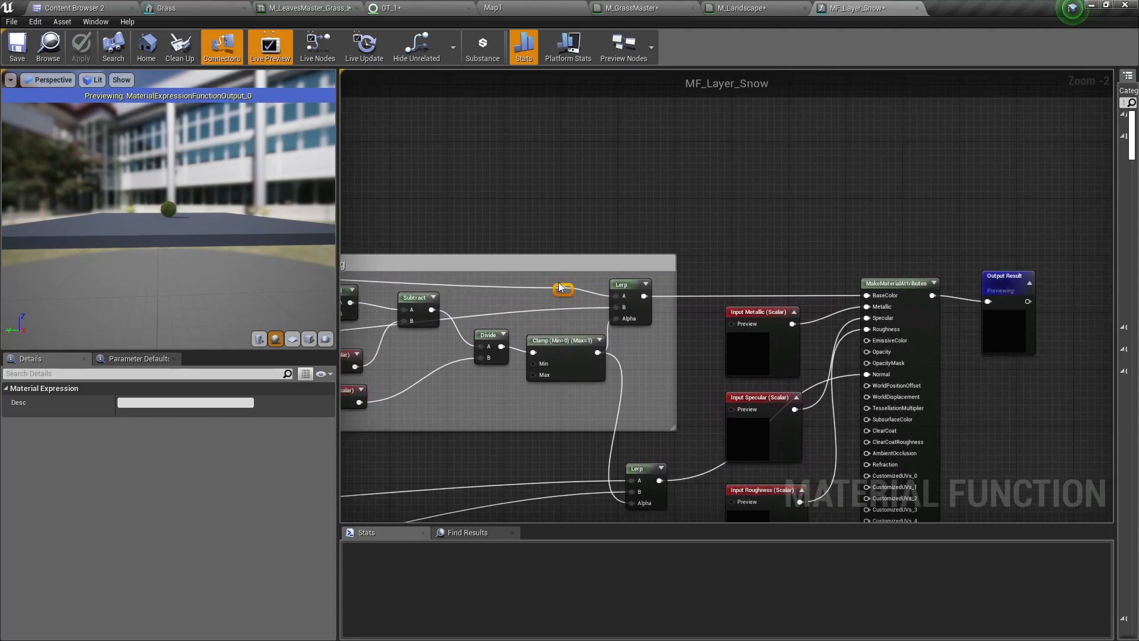
pyautogui.moveTo(568, 289); pyautogui.dragTo(696, 275)
pyautogui.moveTo(618, 223); pyautogui.dragTo(706, 234, button='right')
pyautogui.moveTo(651, 294); pyautogui.dragTo(969, 304)
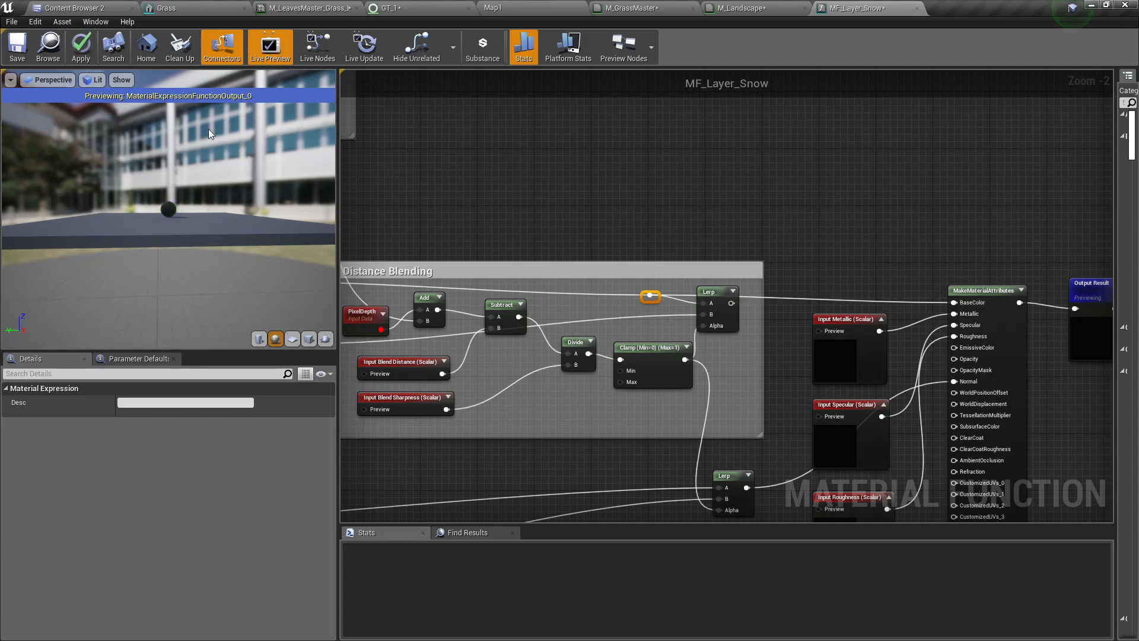
pyautogui.click(80, 48)
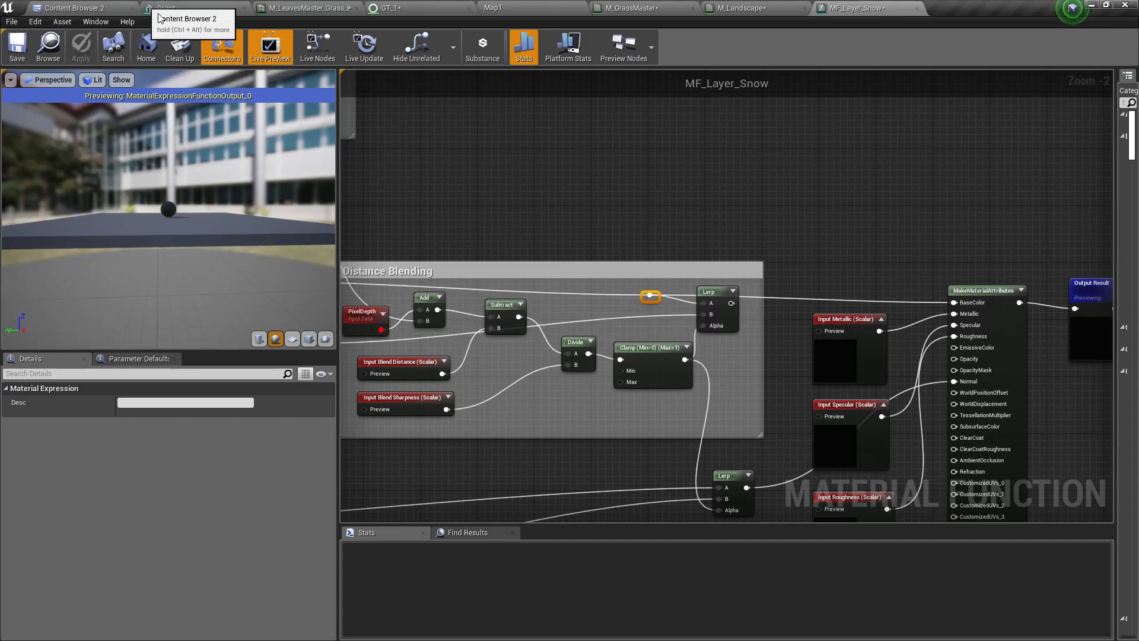
# Switch to the Map1 level and examine the landscape with the Distance Blending Lerp bypassed.
pyautogui.click(212, 6)
pyautogui.click(511, 7)
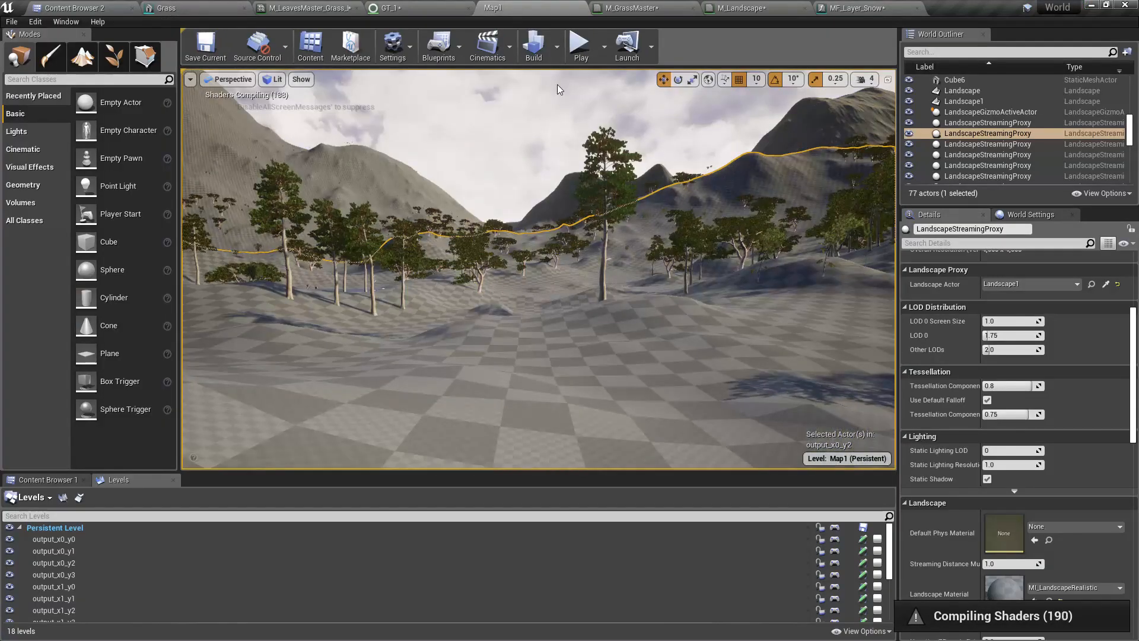
pyautogui.moveTo(627, 441); pyautogui.dragTo(643, 445, button='right')
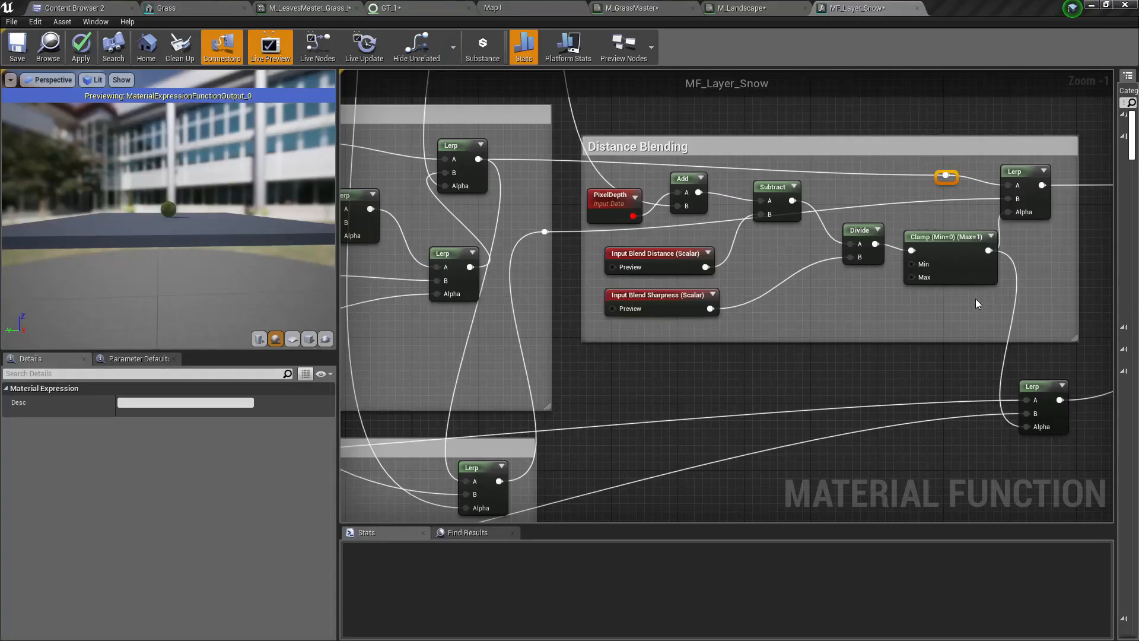
# In MF_Layer_Snow, shift the Noise group's Lerp aside and place a duplicated Lerp node next to it.
pyautogui.moveTo(978, 303); pyautogui.dragTo(679, 360, button='right')
pyautogui.moveTo(629, 233); pyautogui.dragTo(1109, 186, button='right')
pyautogui.moveTo(699, 484); pyautogui.dragTo(644, 485)
pyautogui.moveTo(719, 282); pyautogui.dragTo(732, 212, button='right')
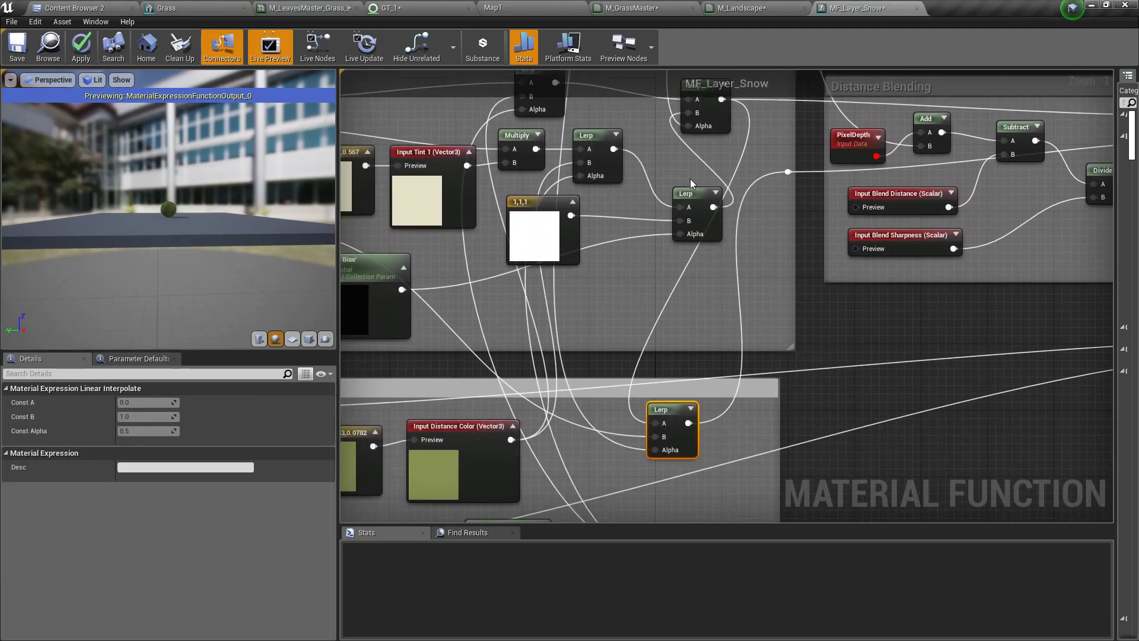
pyautogui.click(615, 137)
pyautogui.hotkey('ctrl', 'w')
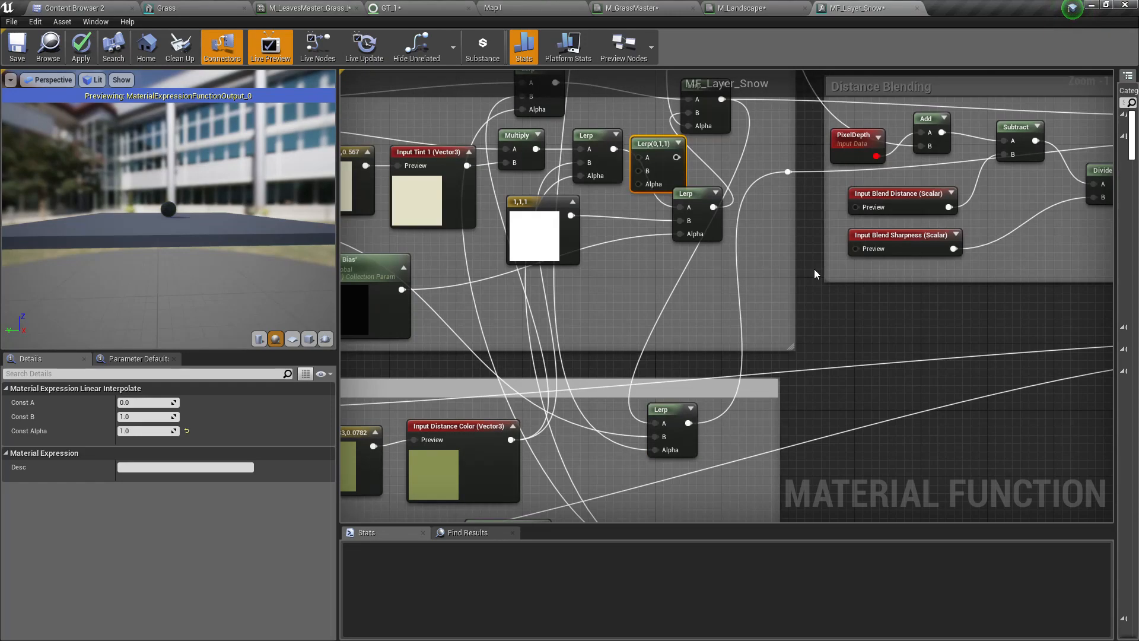
pyautogui.moveTo(646, 140); pyautogui.dragTo(689, 426)
# Wire the new Lerp with the first Lerp in A, Distance Color in B and the Divide result in Alpha, output it to Distance Blending, and apply.
pyautogui.moveTo(773, 431); pyautogui.dragTo(792, 173)
pyautogui.moveTo(817, 432); pyautogui.dragTo(910, 250, button='right')
pyautogui.moveTo(605, 262); pyautogui.dragTo(834, 264)
pyautogui.moveTo(867, 308); pyautogui.dragTo(770, 366, button='right')
pyautogui.moveTo(666, 411); pyautogui.dragTo(756, 315)
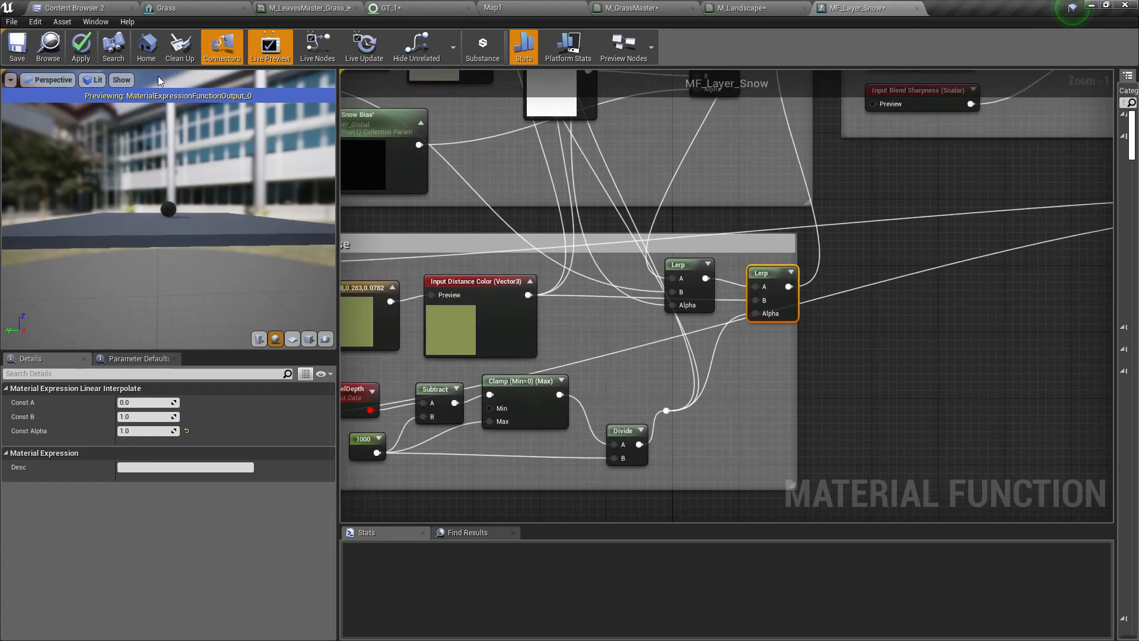
pyautogui.click(81, 48)
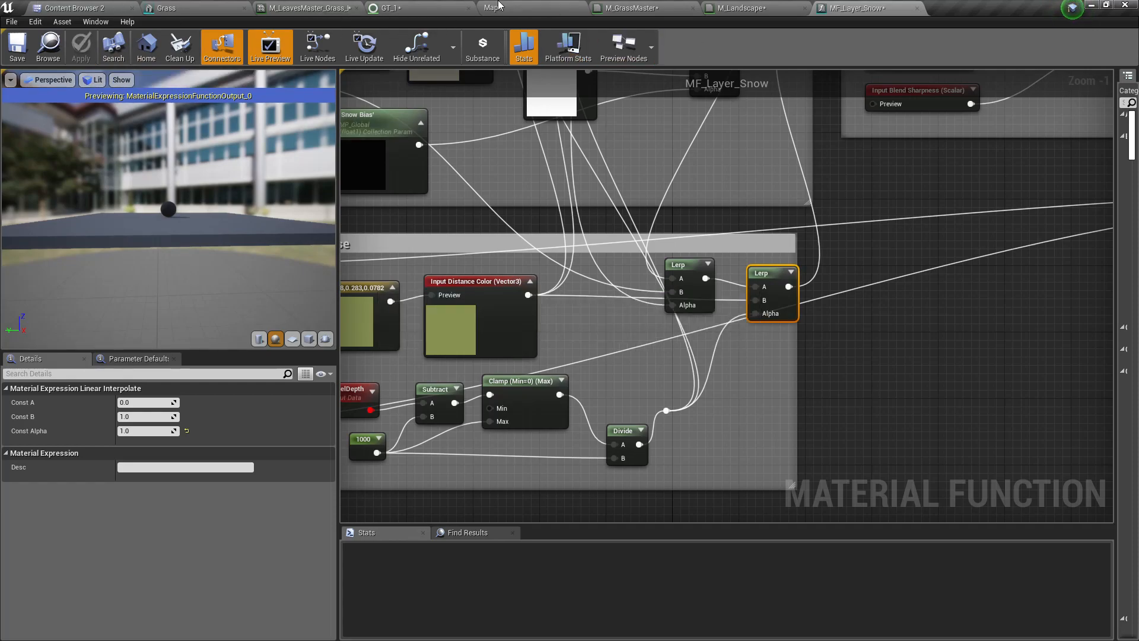
# Return to the Map1 level and examine how the ground colour blends with the grass at different distances.
pyautogui.click(492, 8)
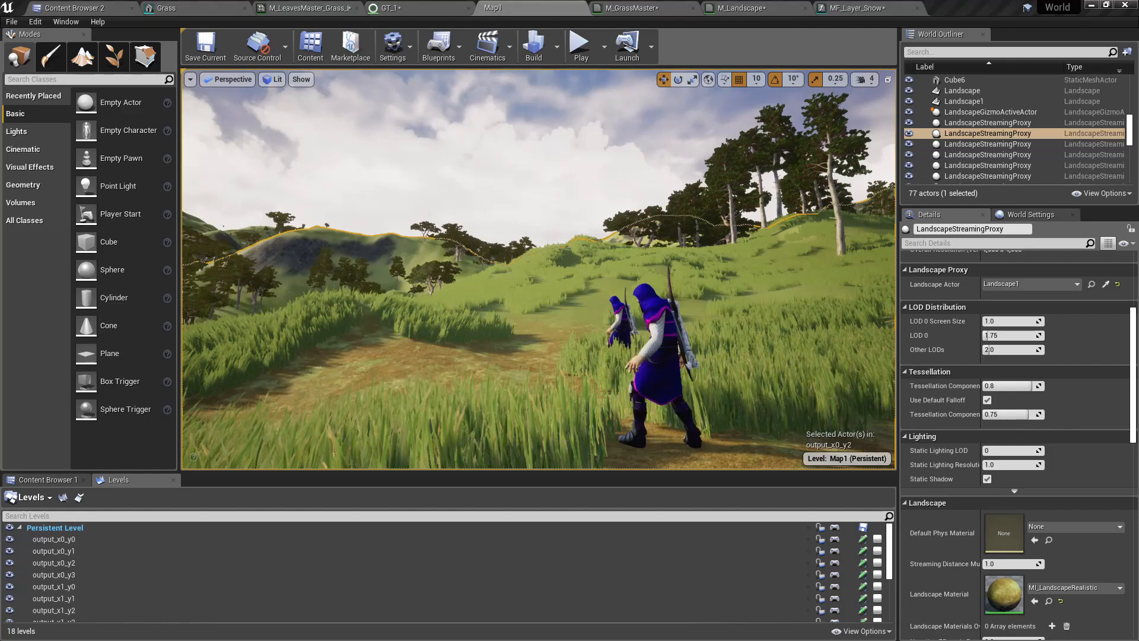
pyautogui.moveTo(539, 270); pyautogui.dragTo(629, 268, button='right')
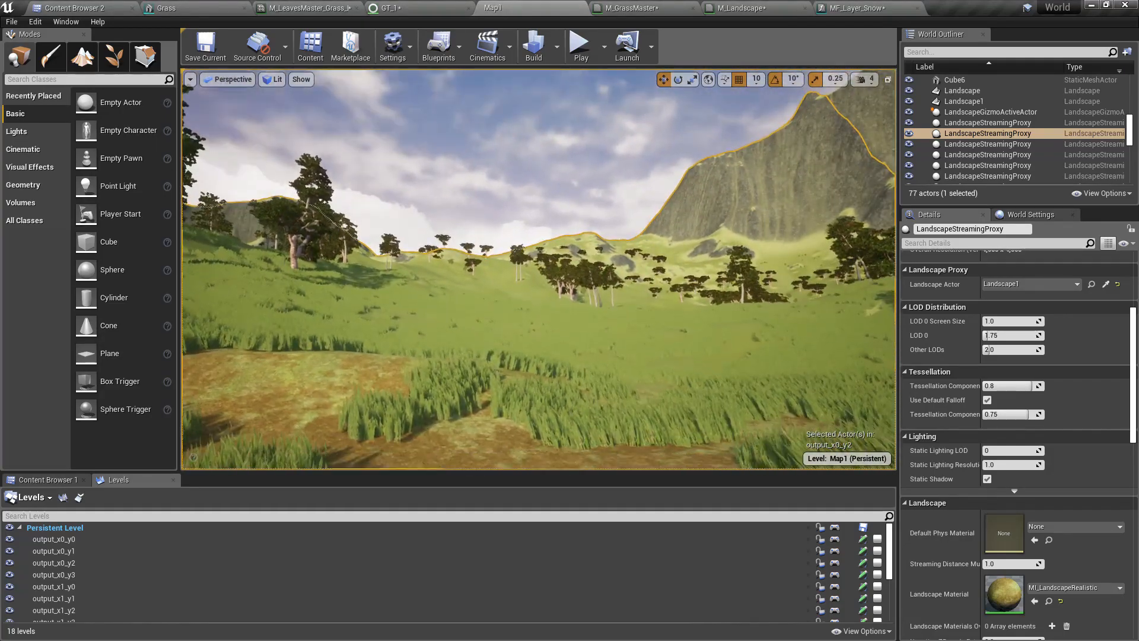
pyautogui.moveTo(462, 291); pyautogui.dragTo(249, 296, button='right')
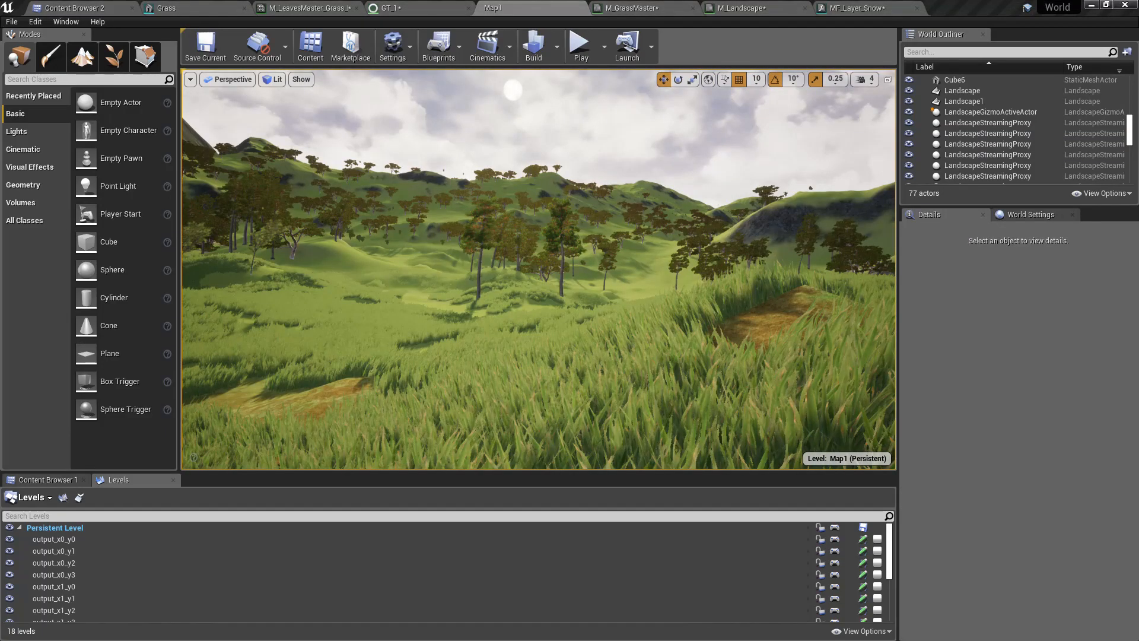
# Turn on the level's height fog from the Lighting folder of the World Outliner.
pyautogui.scroll(4, 1047, 104)
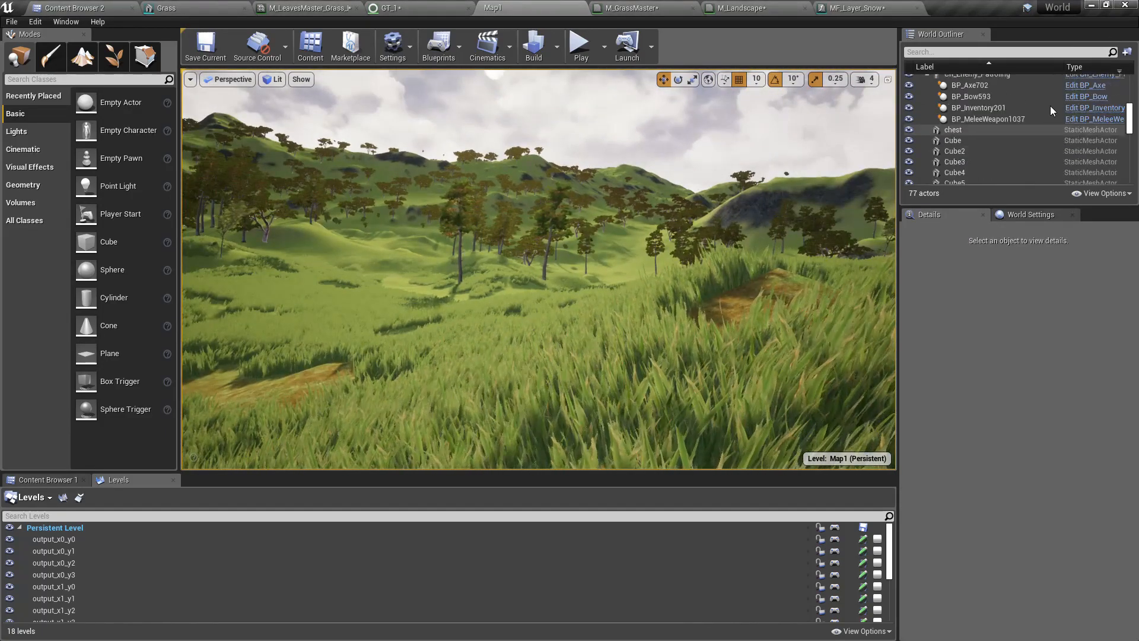
pyautogui.scroll(3, 1043, 98)
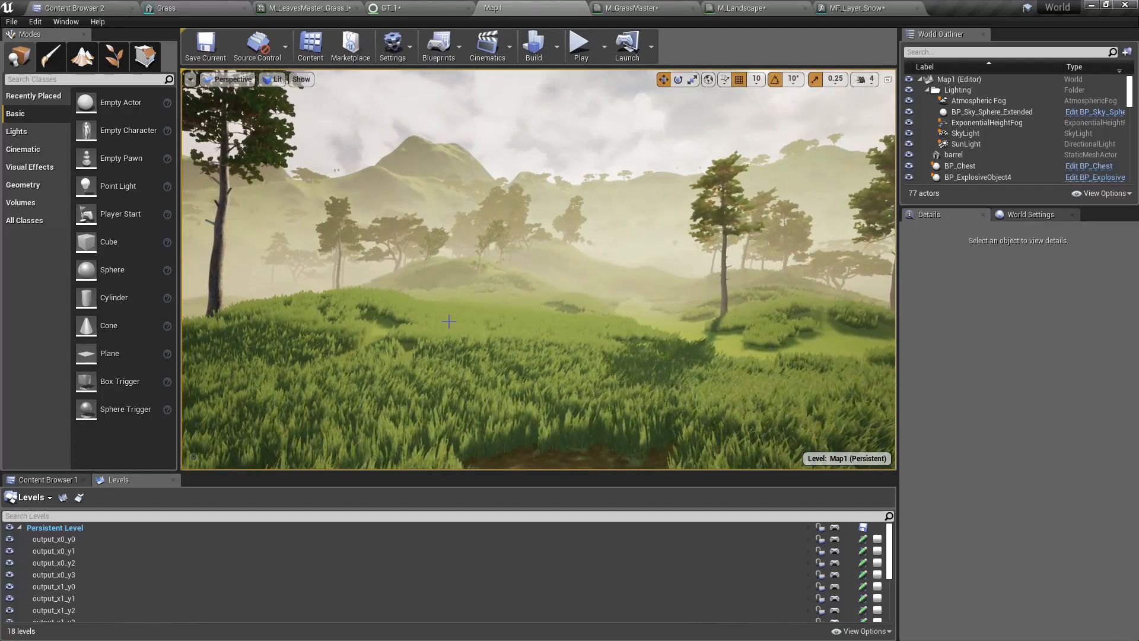
# Play the level full-screen, run the character through the grass, and inspect the grass up close in the viewport.
pyautogui.press('F11')
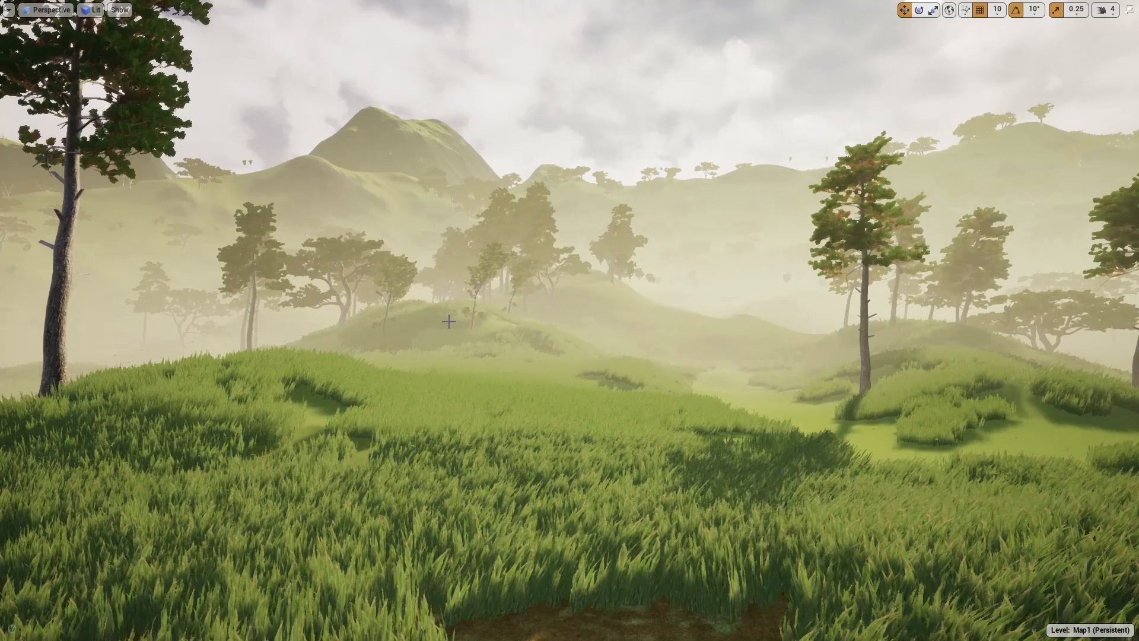
pyautogui.hotkey('alt', 'p')
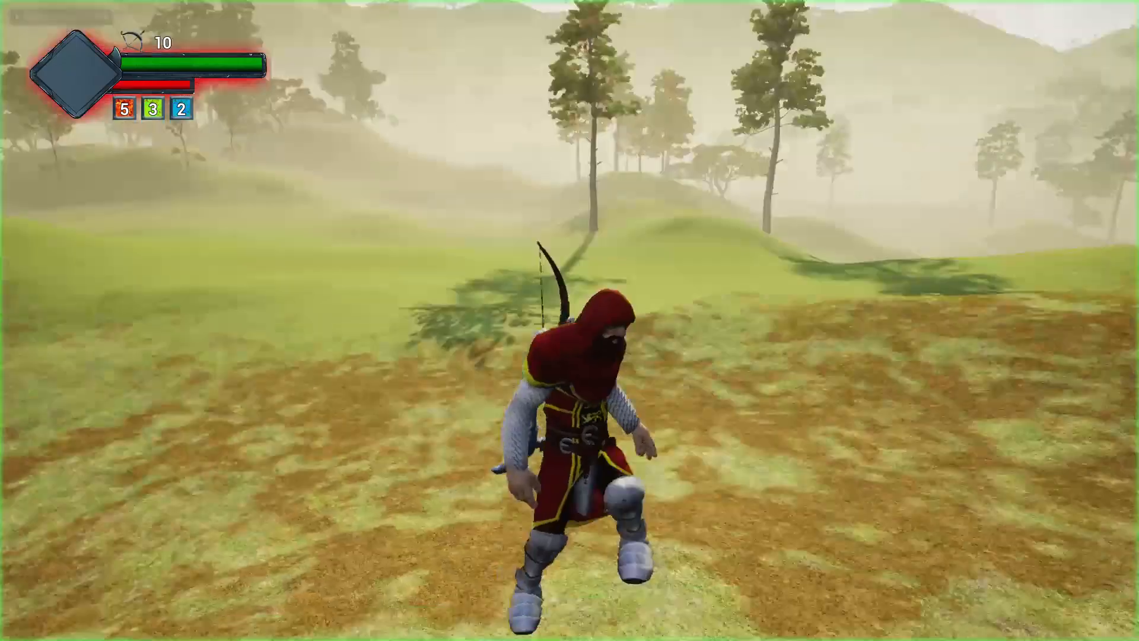
pyautogui.press('w')
pyautogui.press('w')
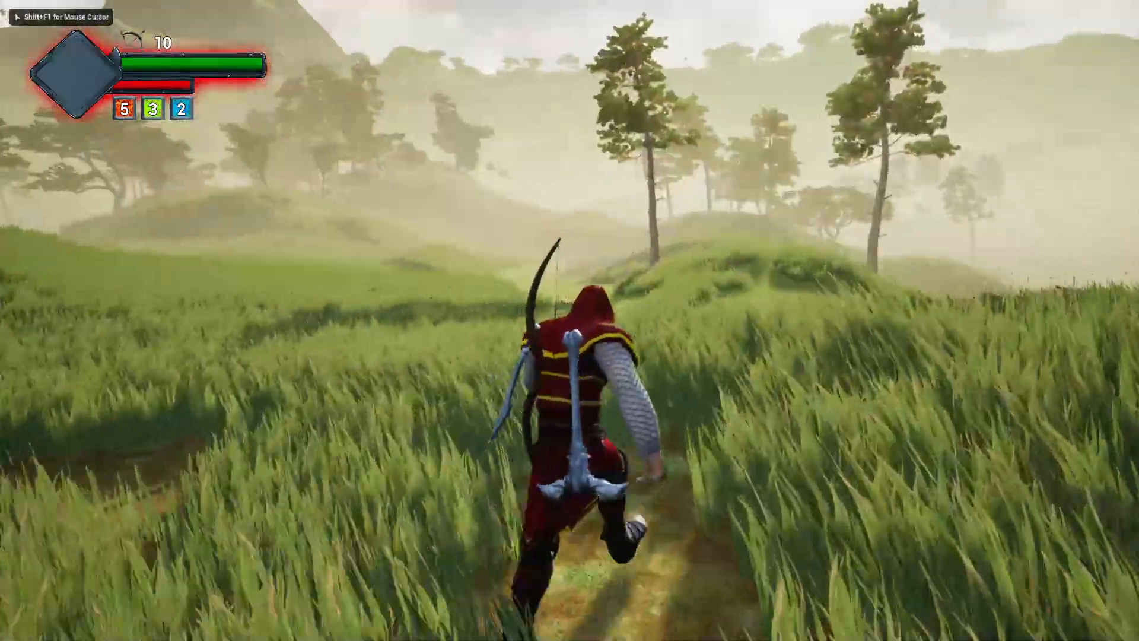
pyautogui.press('w')
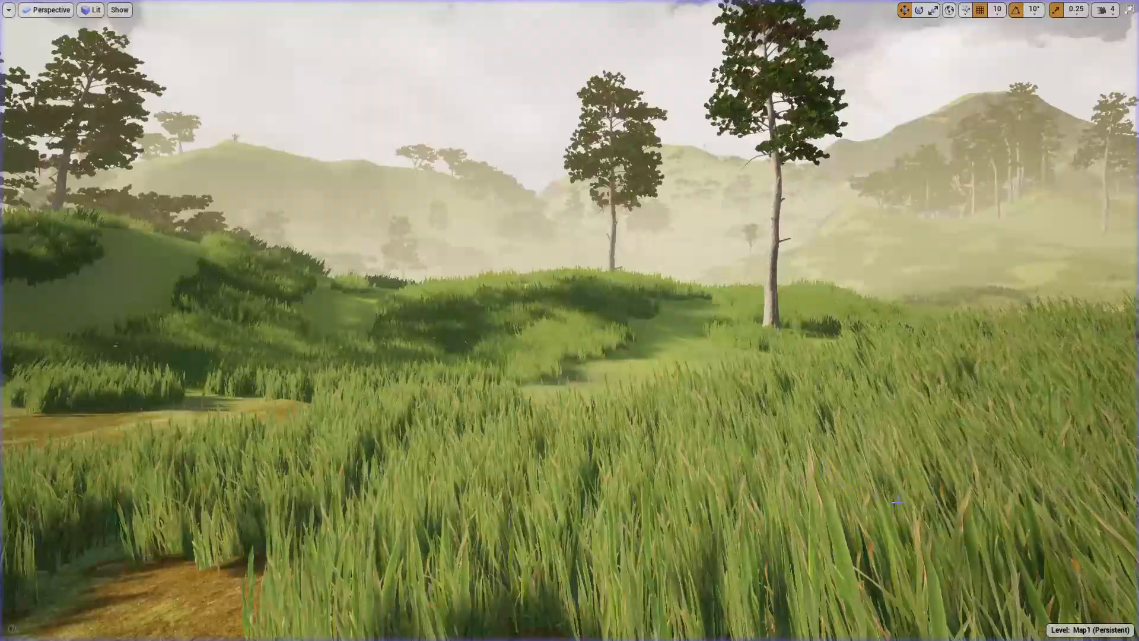
pyautogui.press('w')
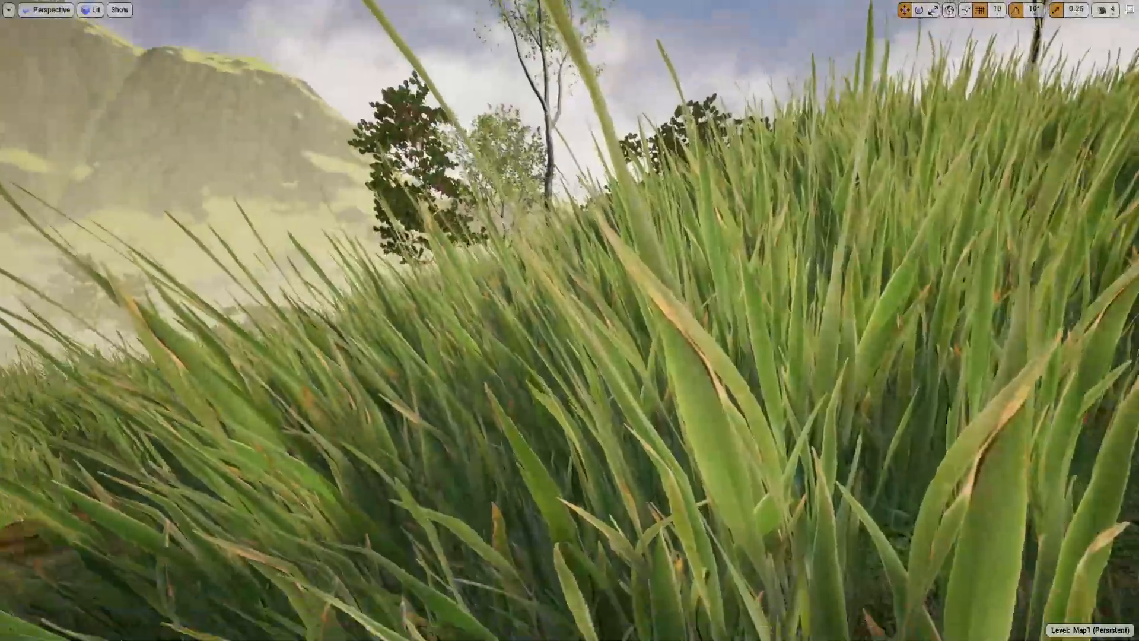
pyautogui.press('a')
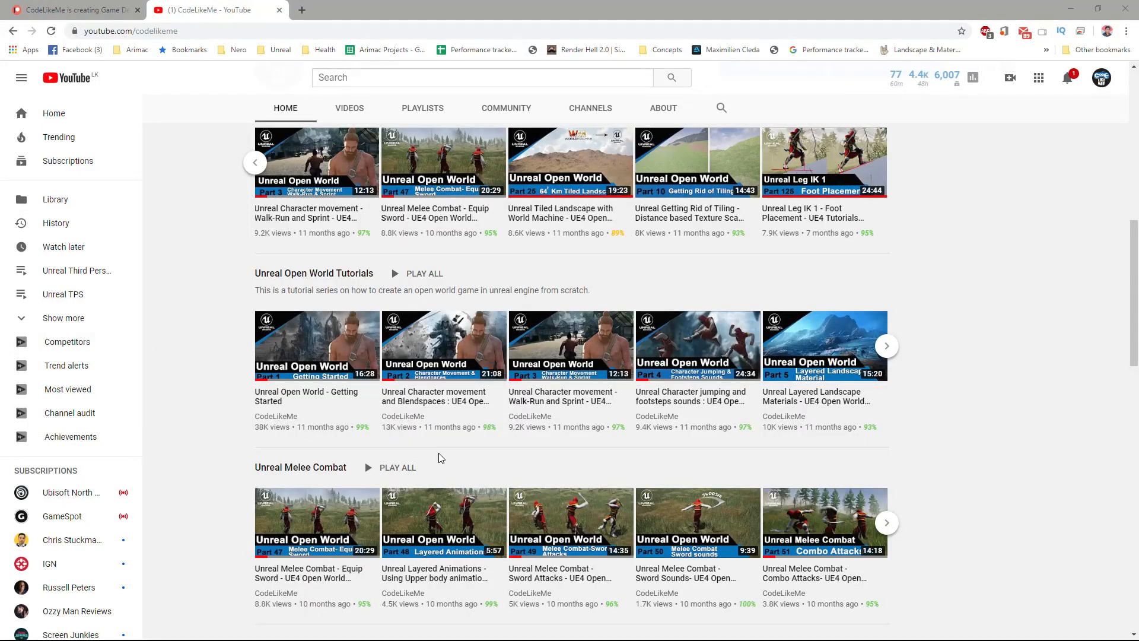
# Switch to the CodeLikeMe YouTube channel and browse the Unreal Open World Tutorials row for the landscape material and tiling videos.
pyautogui.scroll(3, 433, 456)
pyautogui.scroll(1, 464, 397)
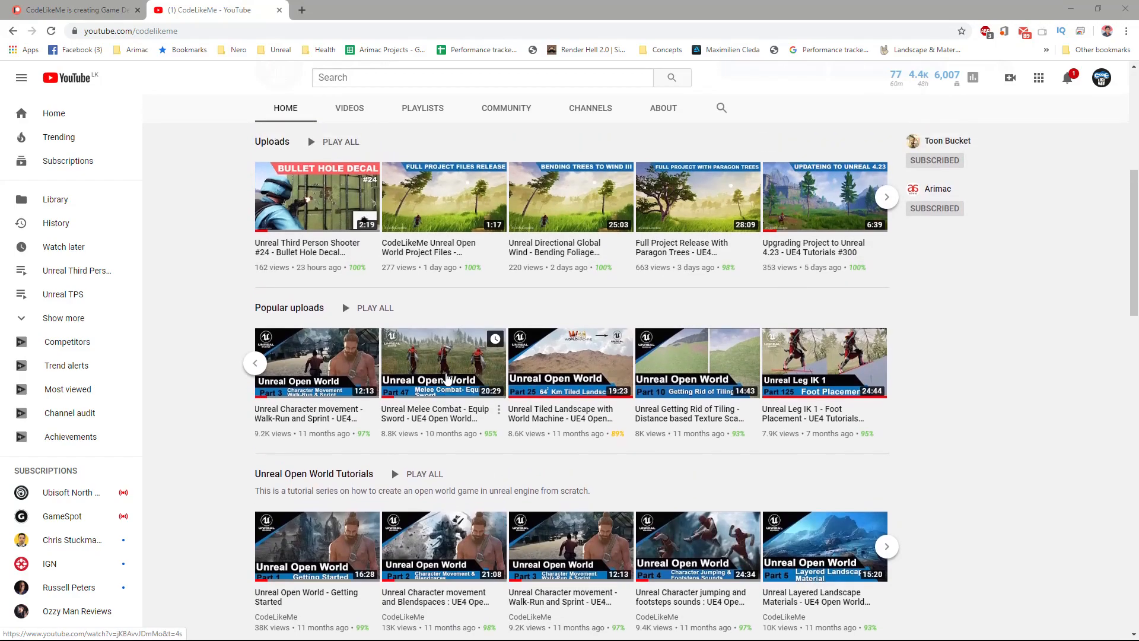
pyautogui.scroll(-5, 451, 380)
pyautogui.scroll(2, 439, 361)
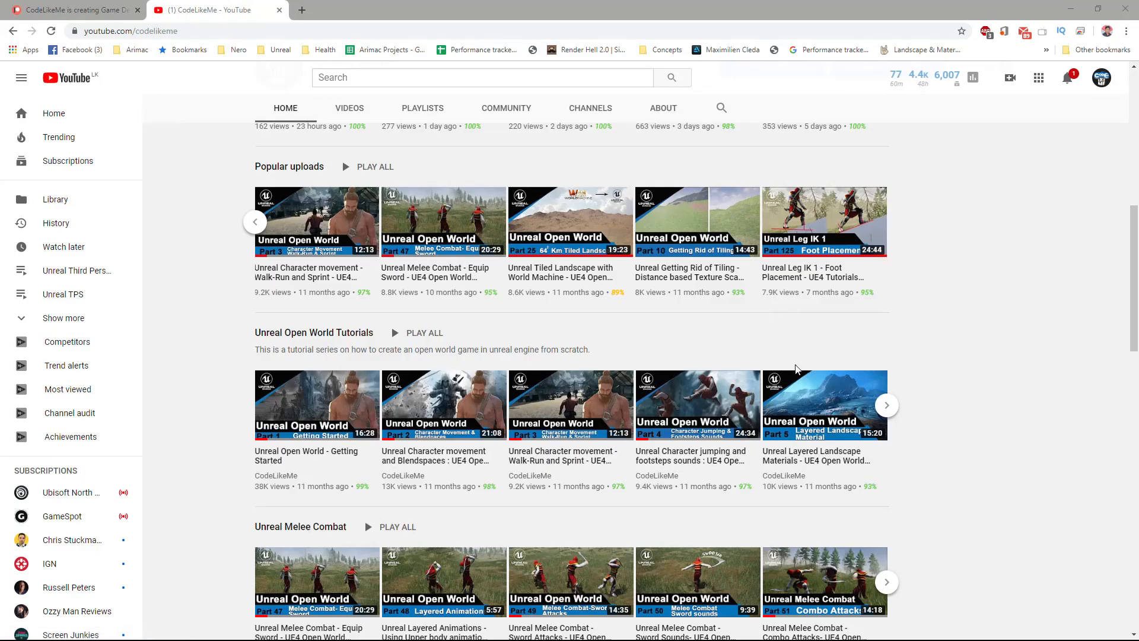
pyautogui.click(885, 408)
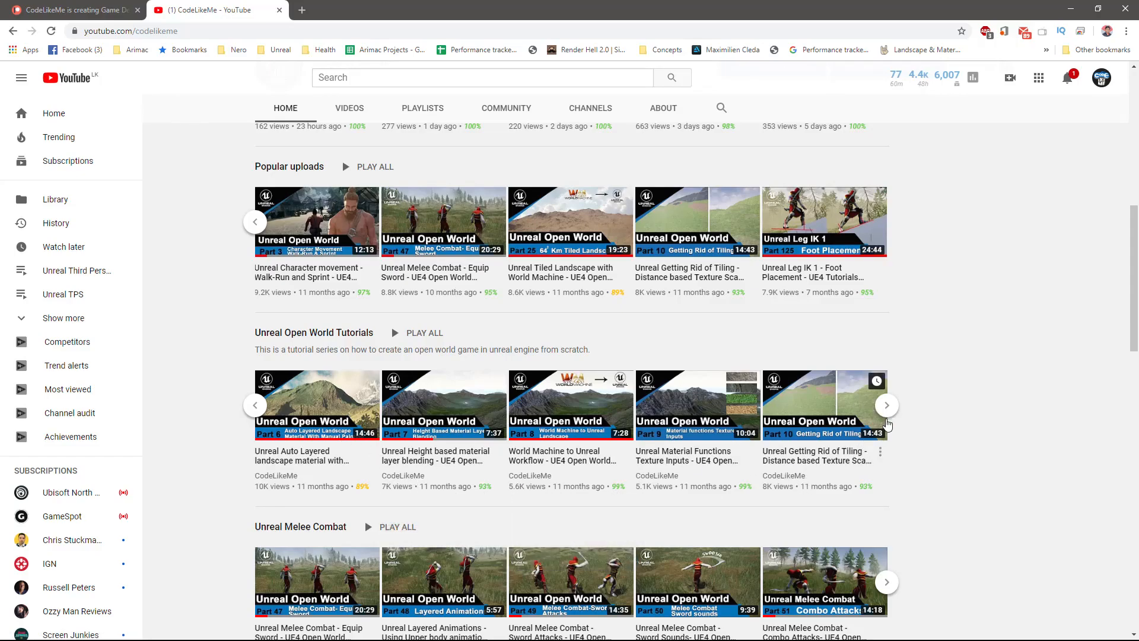
pyautogui.click(888, 409)
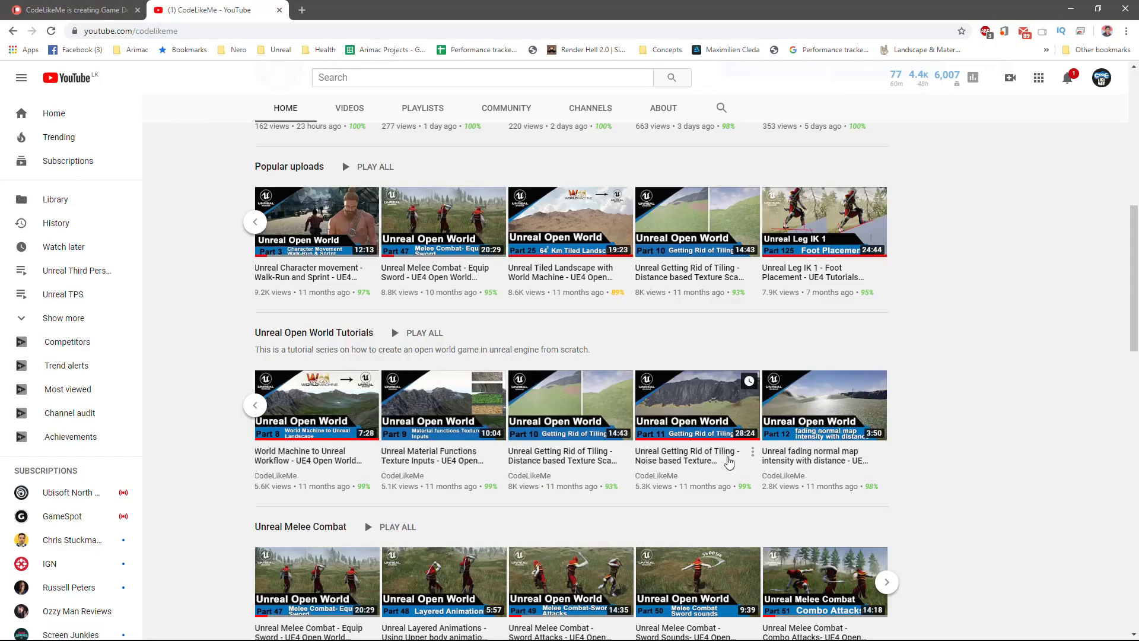
pyautogui.click(259, 408)
pyautogui.click(259, 409)
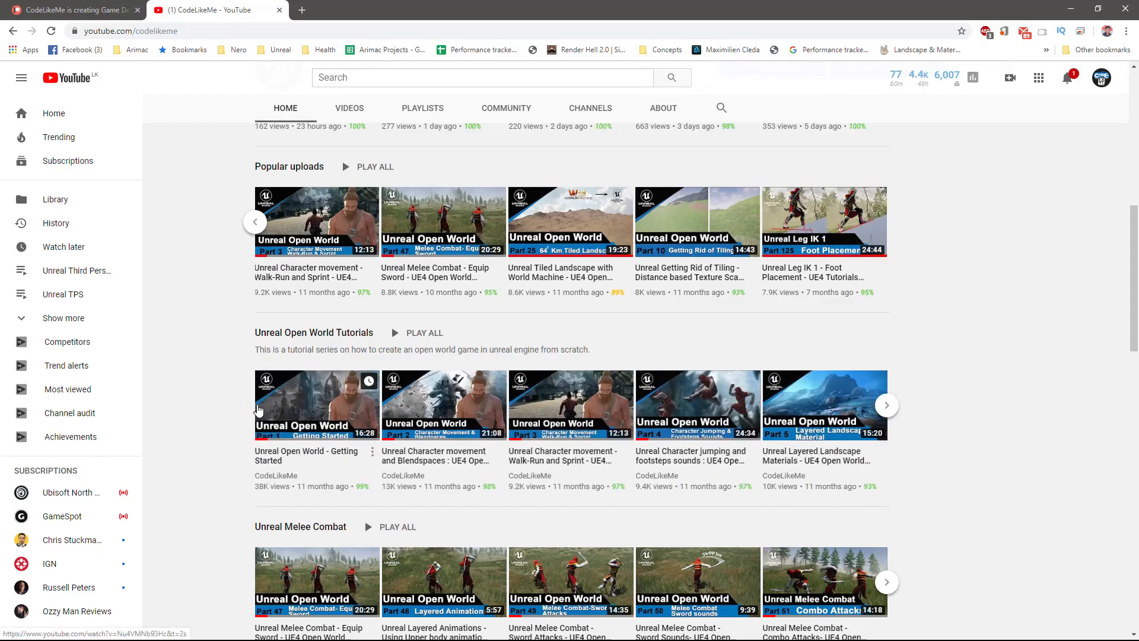
pyautogui.click(887, 408)
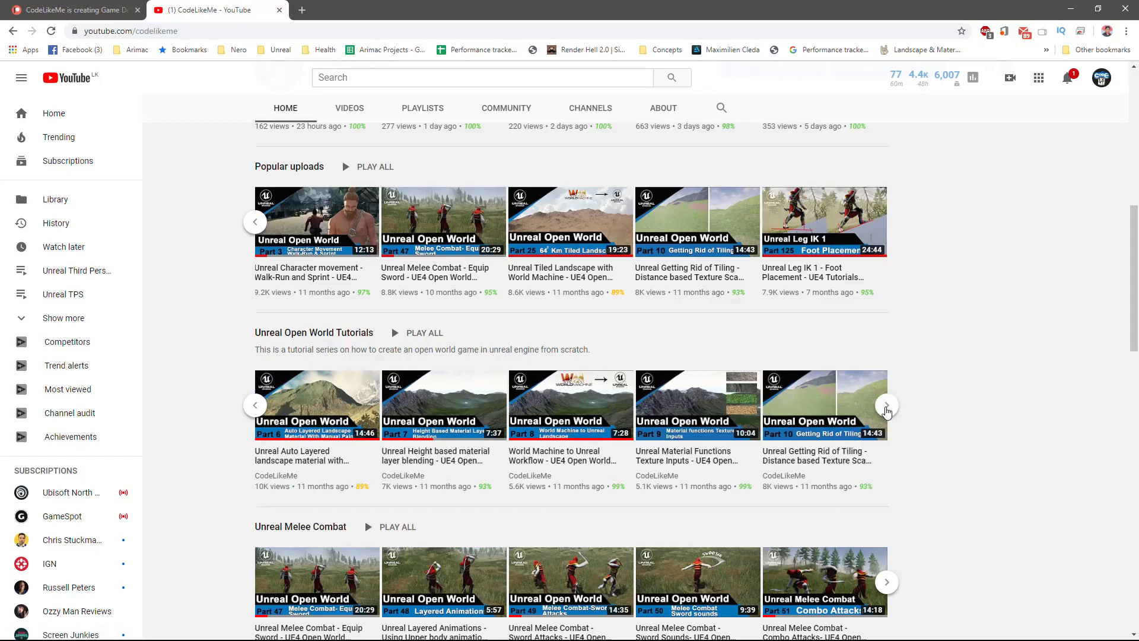
pyautogui.click(887, 409)
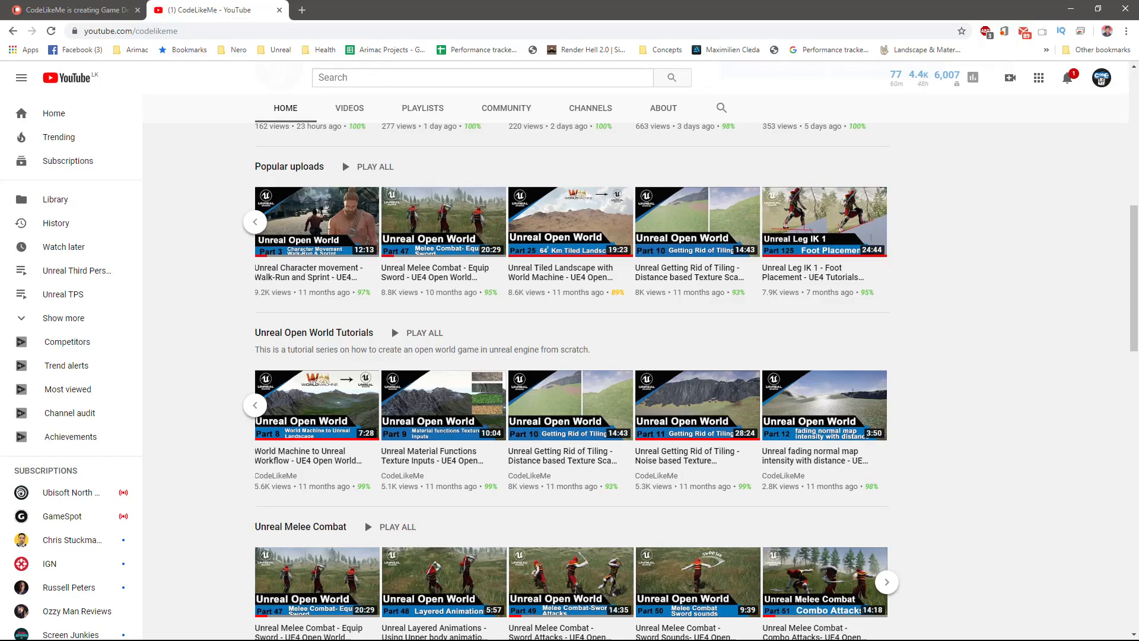
# Switch to the CodeLikeMe Patreon page, show it full-screen, and browse the newest posts around the Open World Project Files release.
pyautogui.click(127, 7)
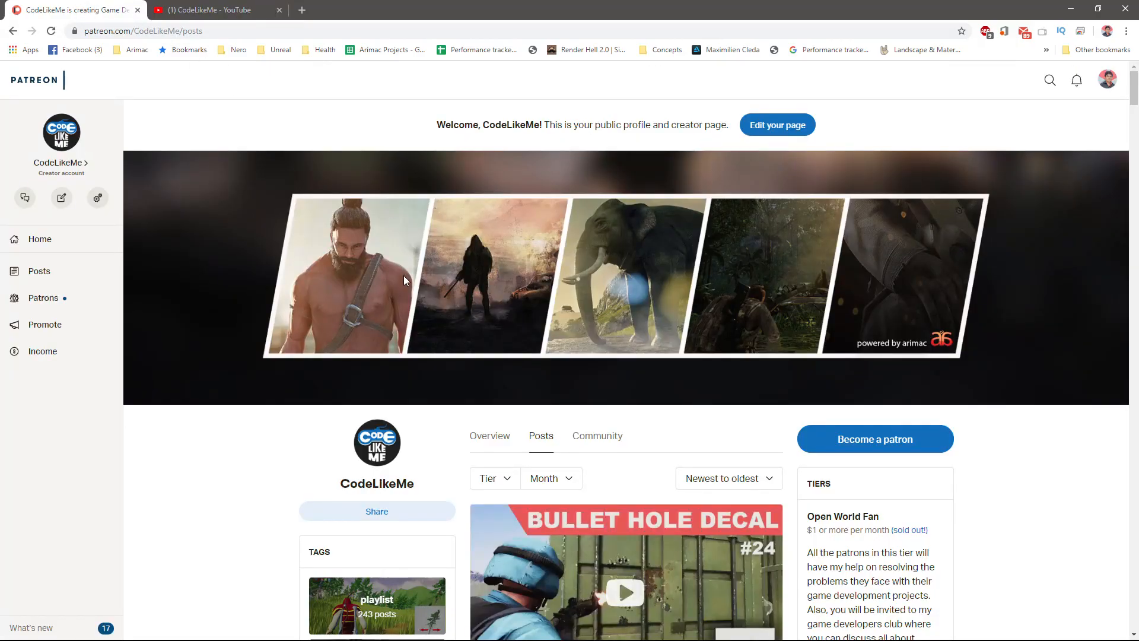
pyautogui.scroll(-5, 403, 279)
pyautogui.scroll(4, 404, 278)
pyautogui.scroll(-1, 383, 262)
pyautogui.press('F11')
pyautogui.scroll(-4, 628, 265)
pyautogui.scroll(-1, 617, 272)
pyautogui.scroll(-3, 563, 252)
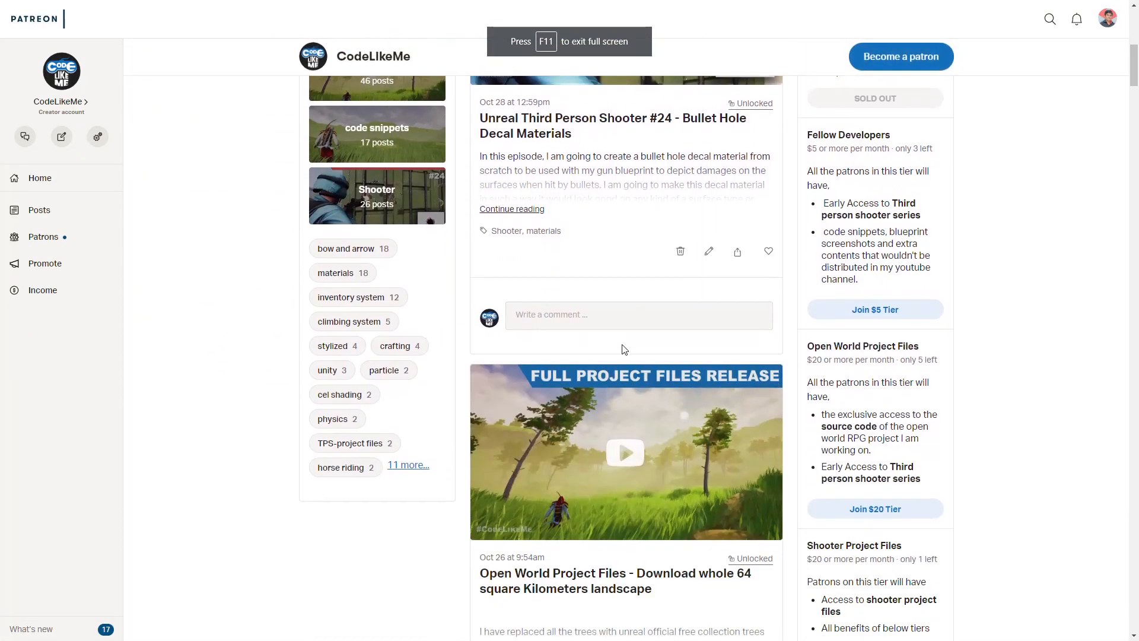
pyautogui.scroll(-4, 611, 327)
pyautogui.scroll(4, 611, 326)
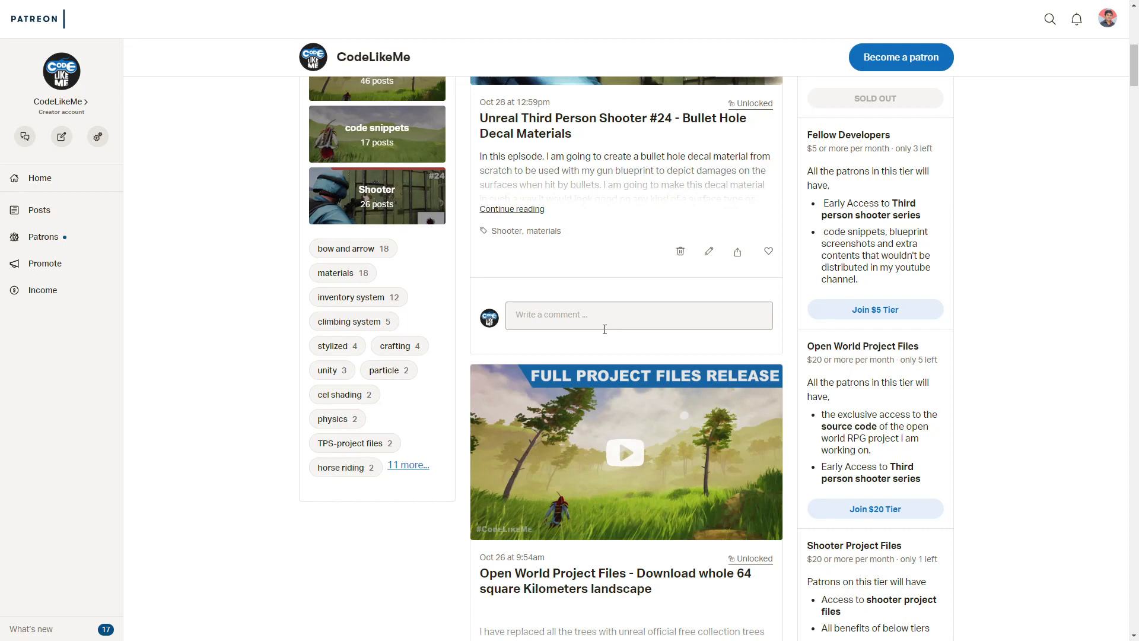
# Examine the Patreon page's membership tiers from Open World Fan to MasterClass, along with the older posts.
pyautogui.scroll(8, 759, 401)
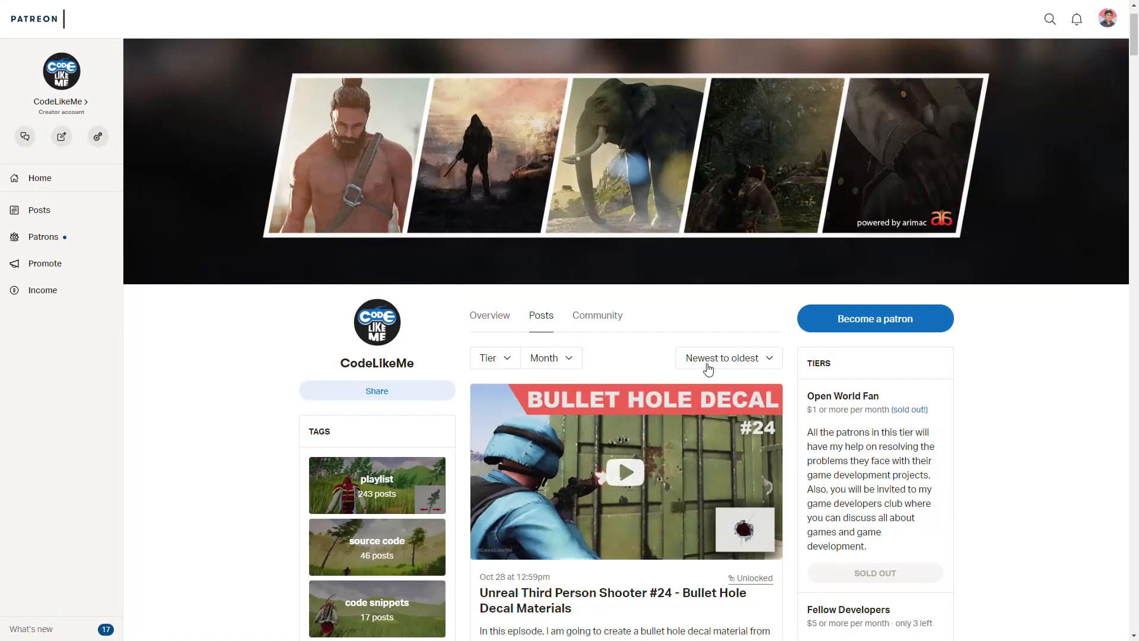
pyautogui.scroll(-12, 859, 382)
pyautogui.scroll(10, 673, 413)
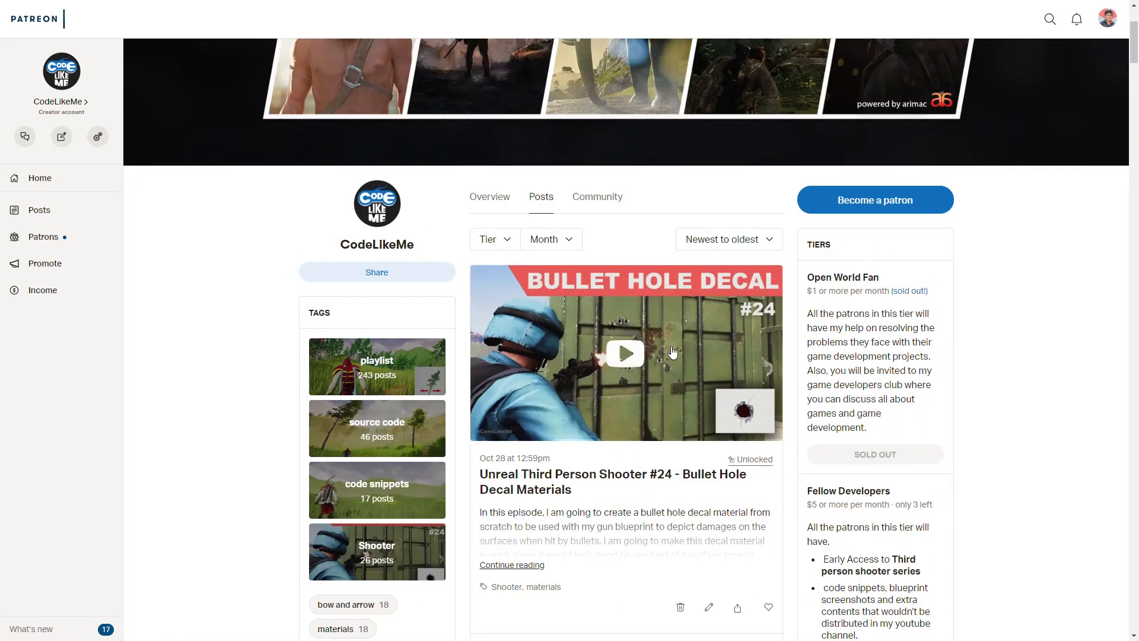
pyautogui.scroll(-15, 1013, 411)
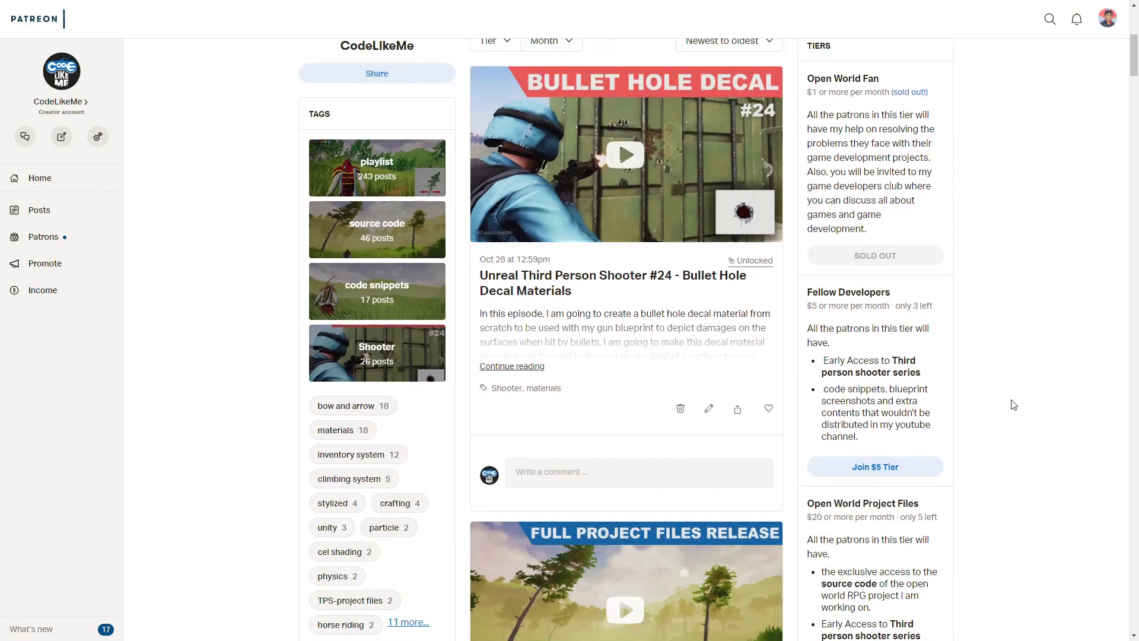
pyautogui.scroll(-5, 999, 391)
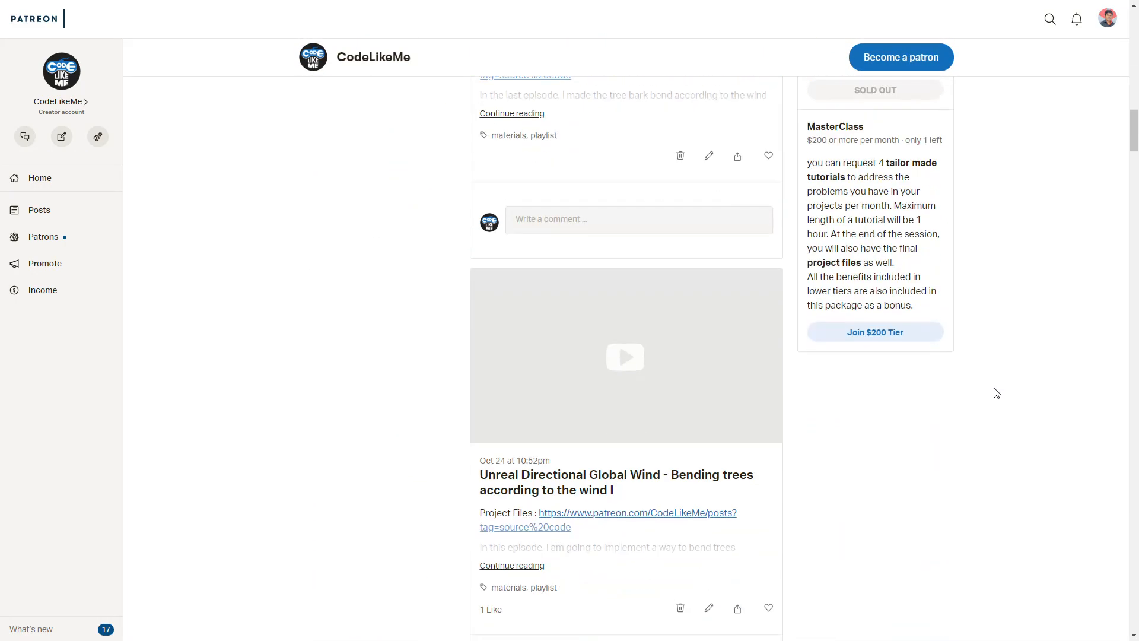
pyautogui.scroll(5, 1001, 394)
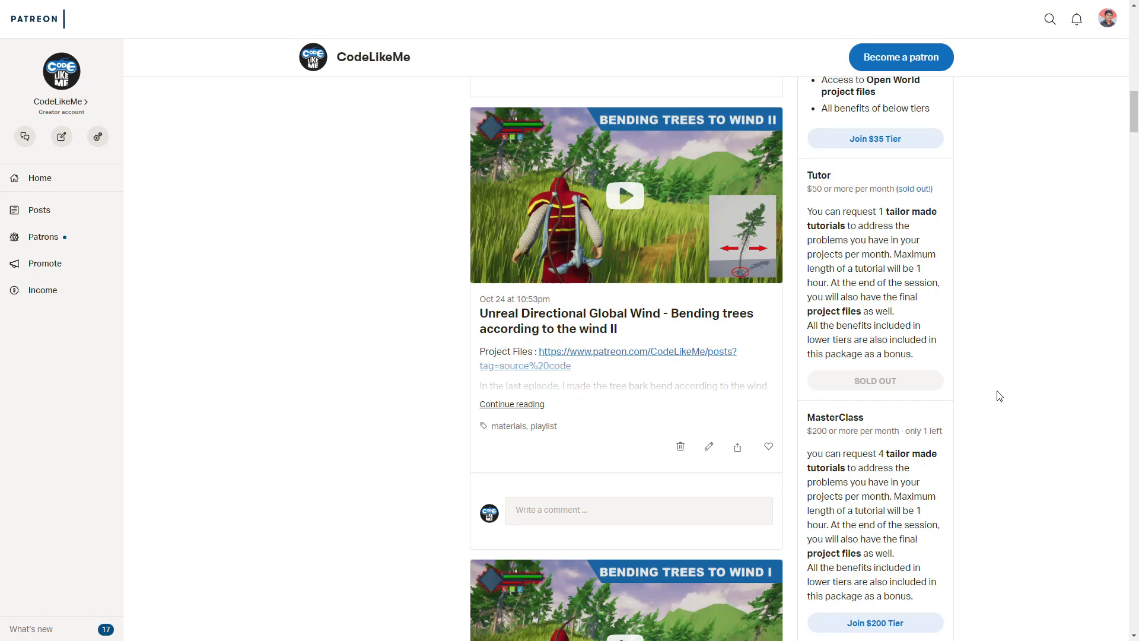